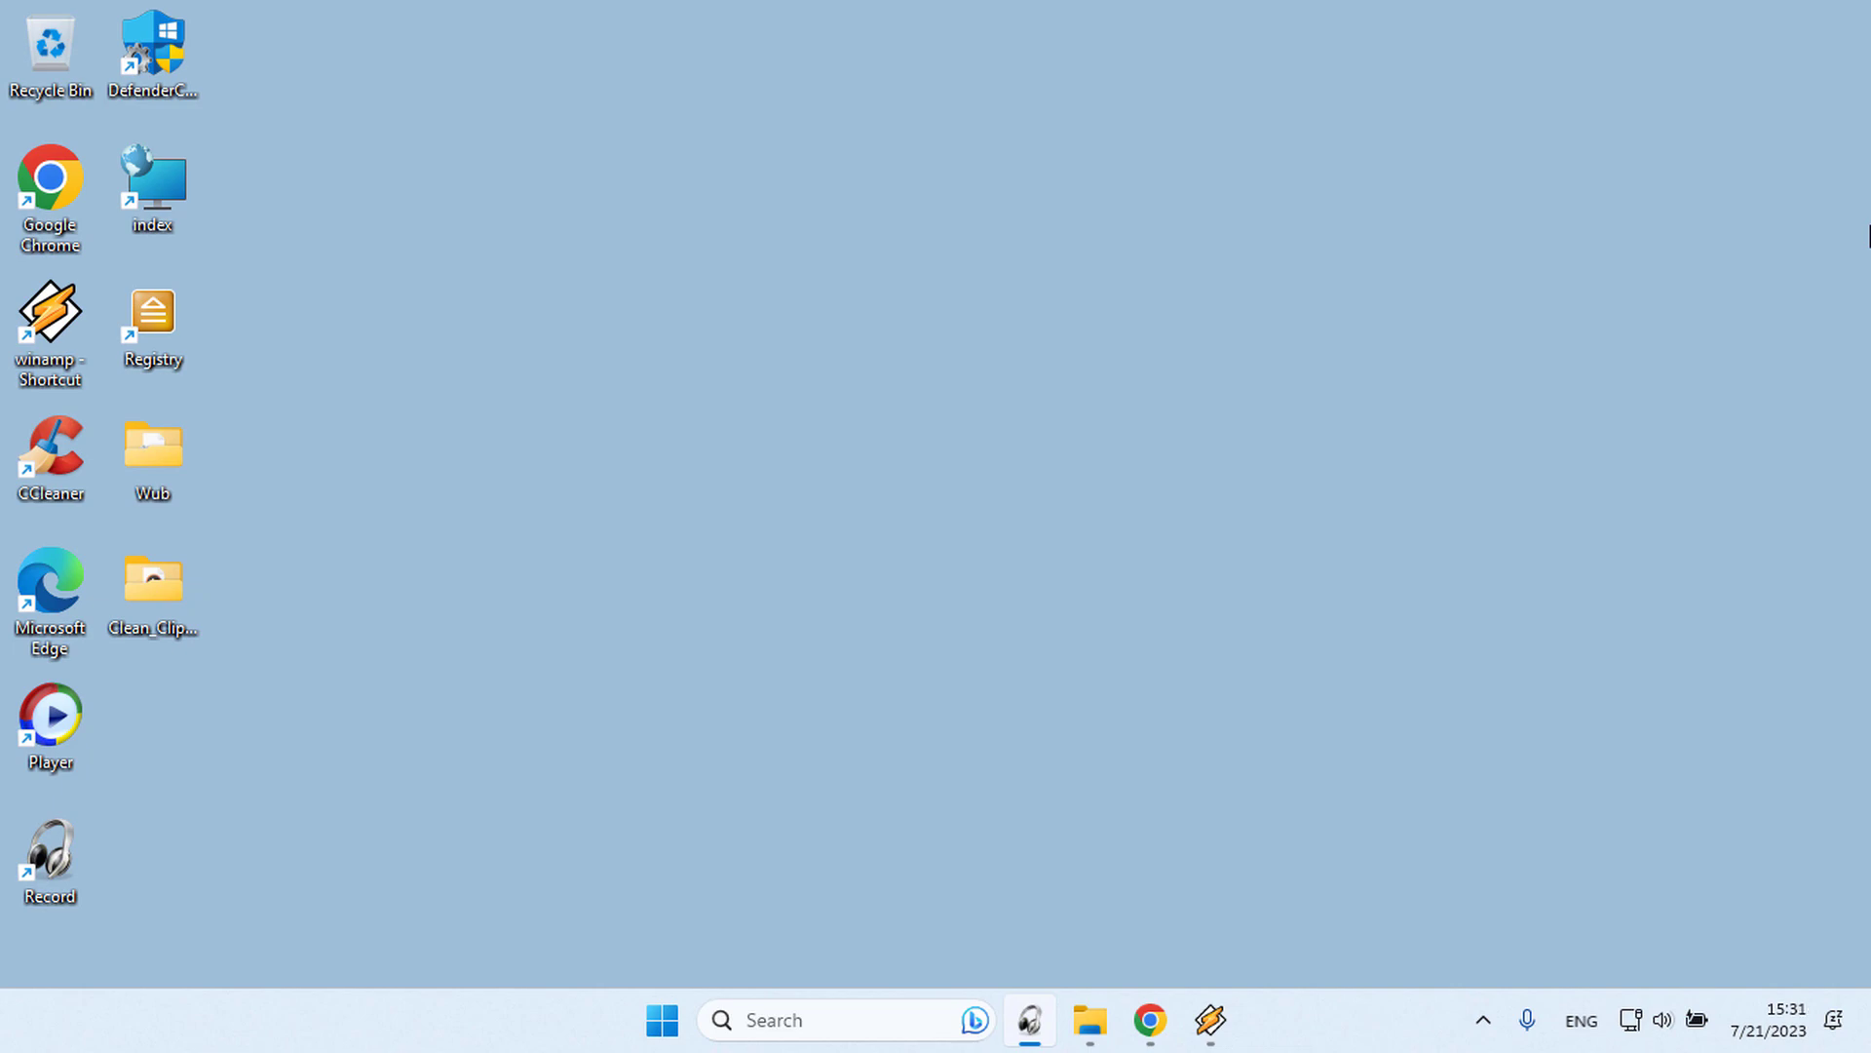
# Bring up the Run box to launch shell:startup
pyautogui.press('super+r')
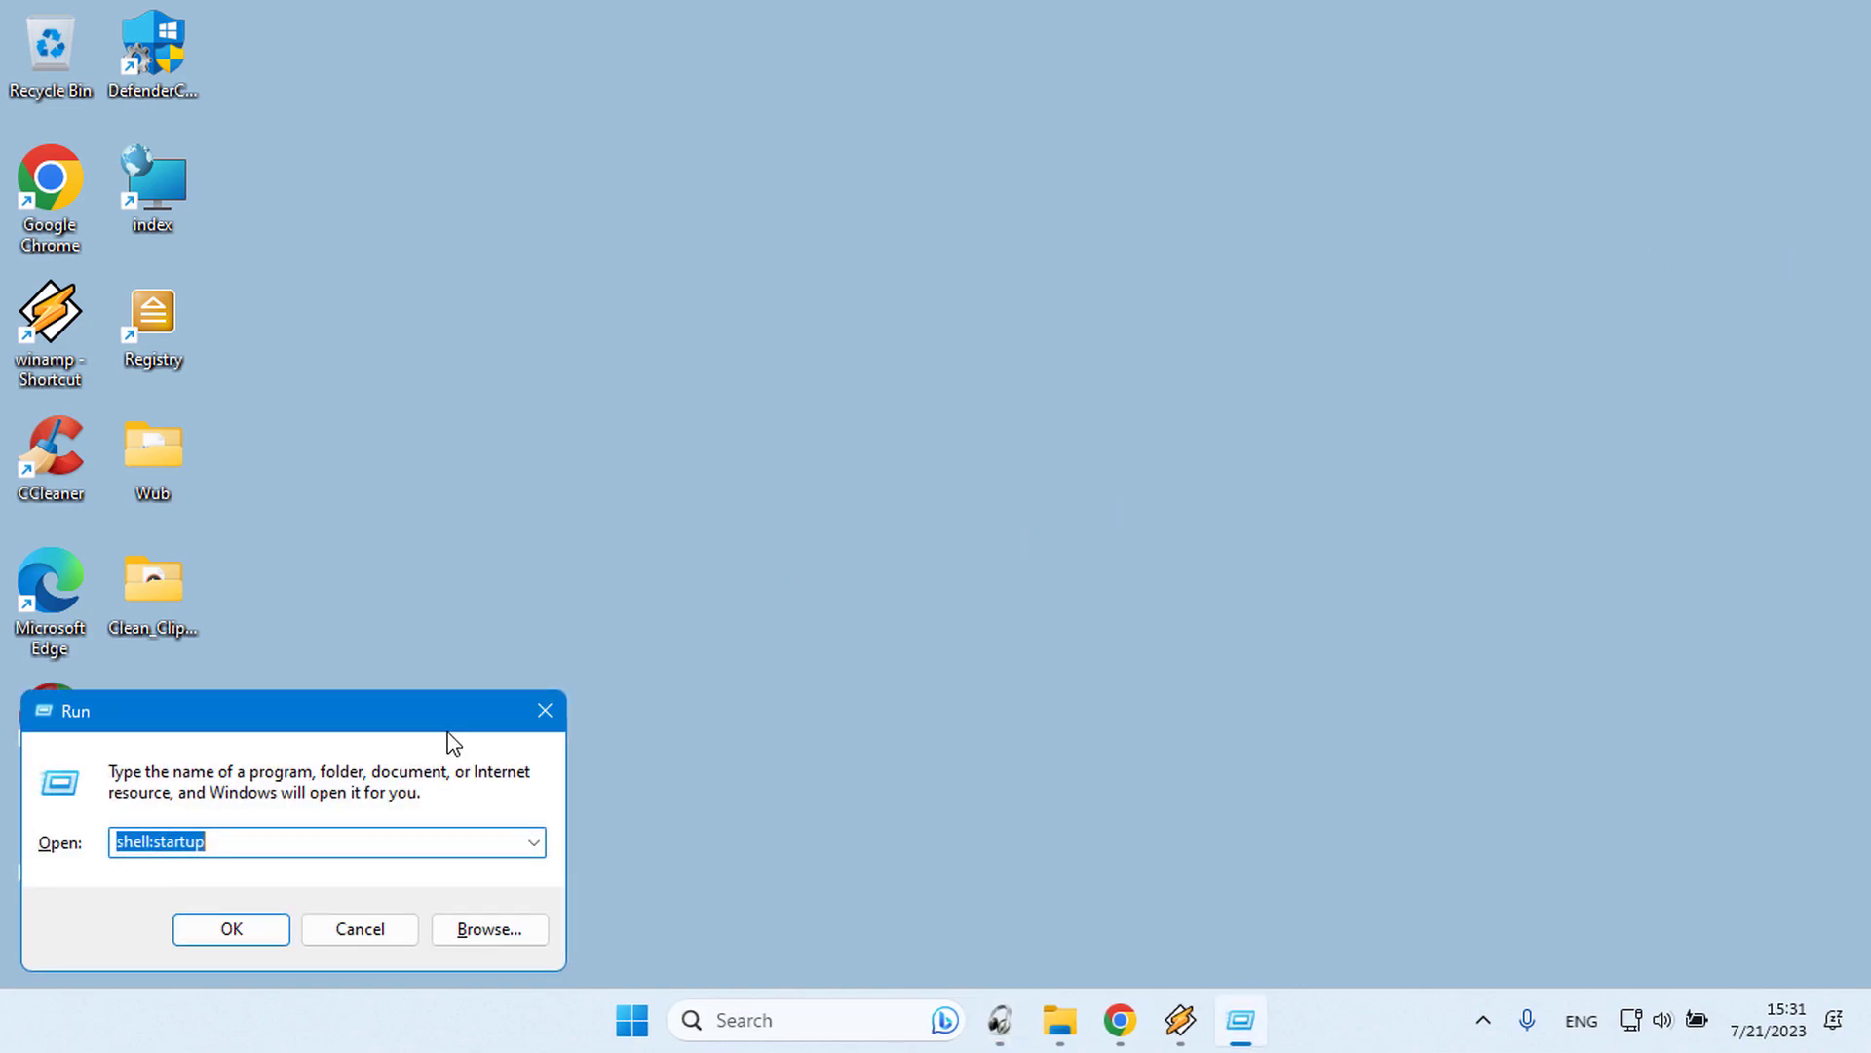
# Send a DnsJumper.exe shortcut from the Registry folder to the desktop, with Startup open beside it
pyautogui.click(259, 921)
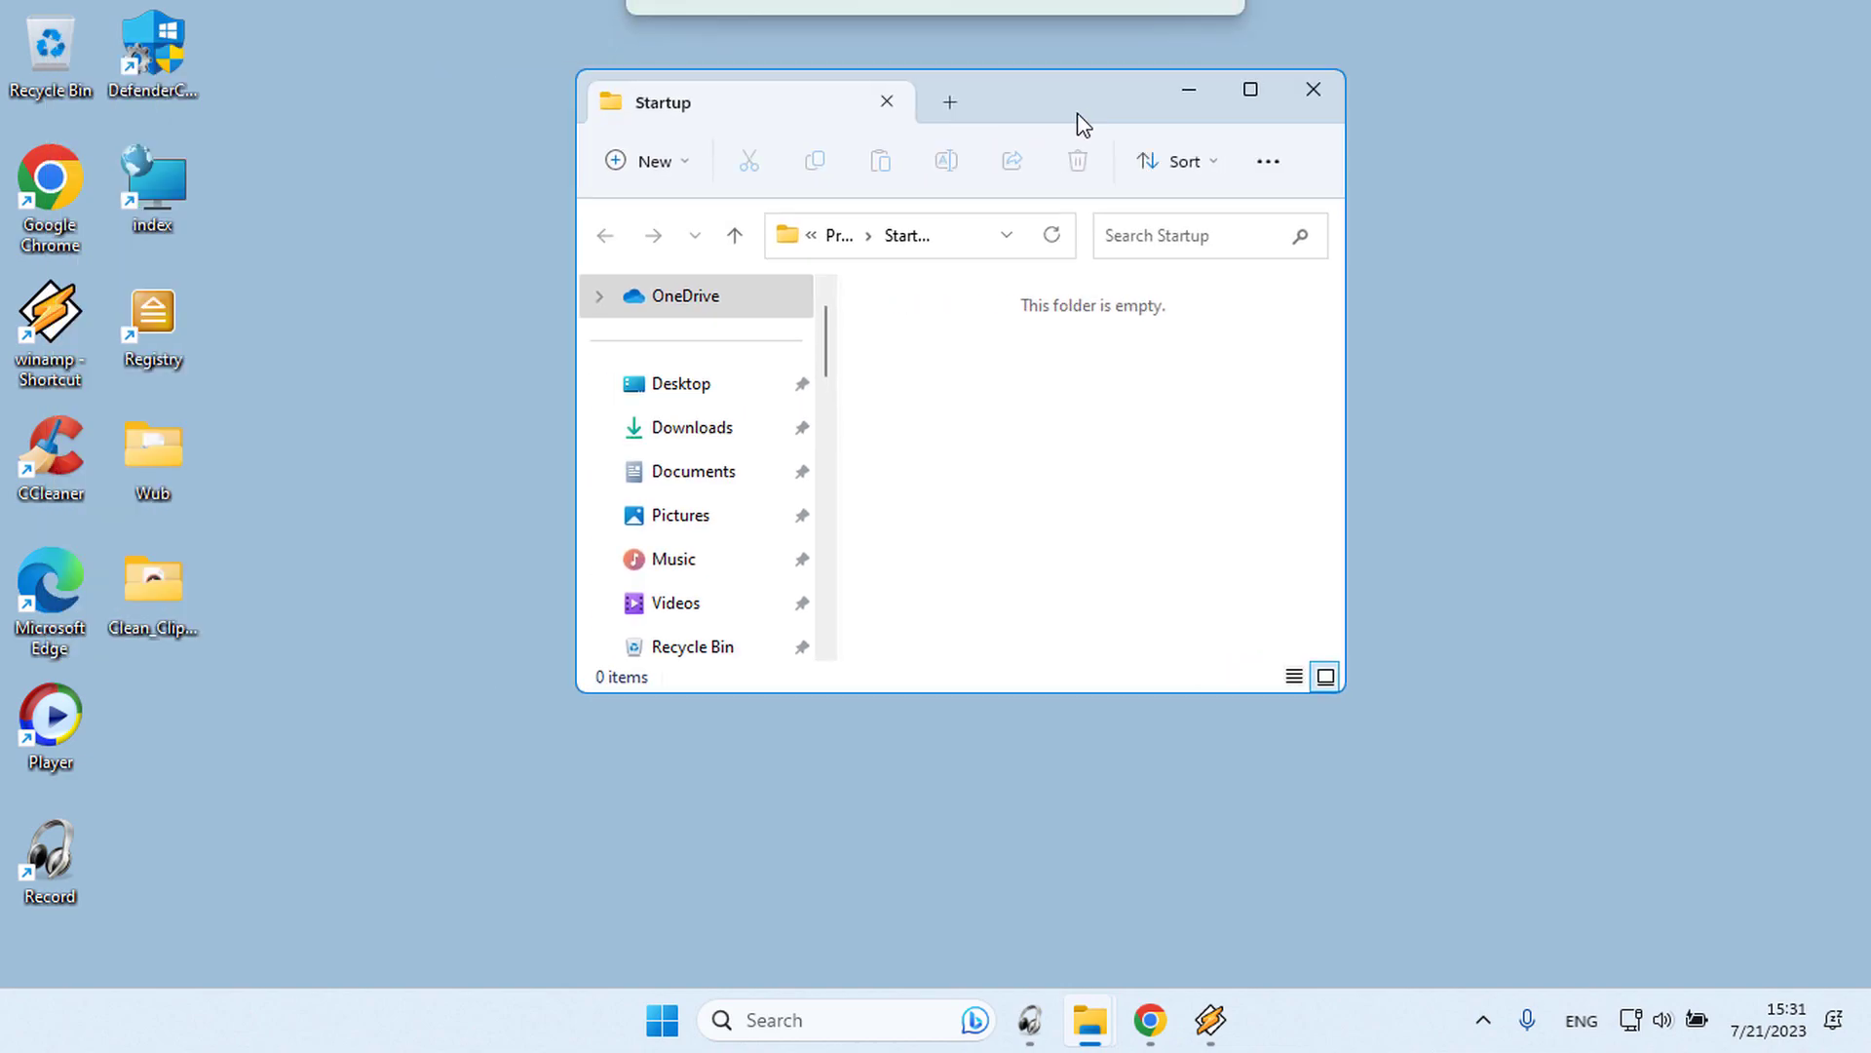
pyautogui.moveTo(527, 91); pyautogui.dragTo(1551, 157)
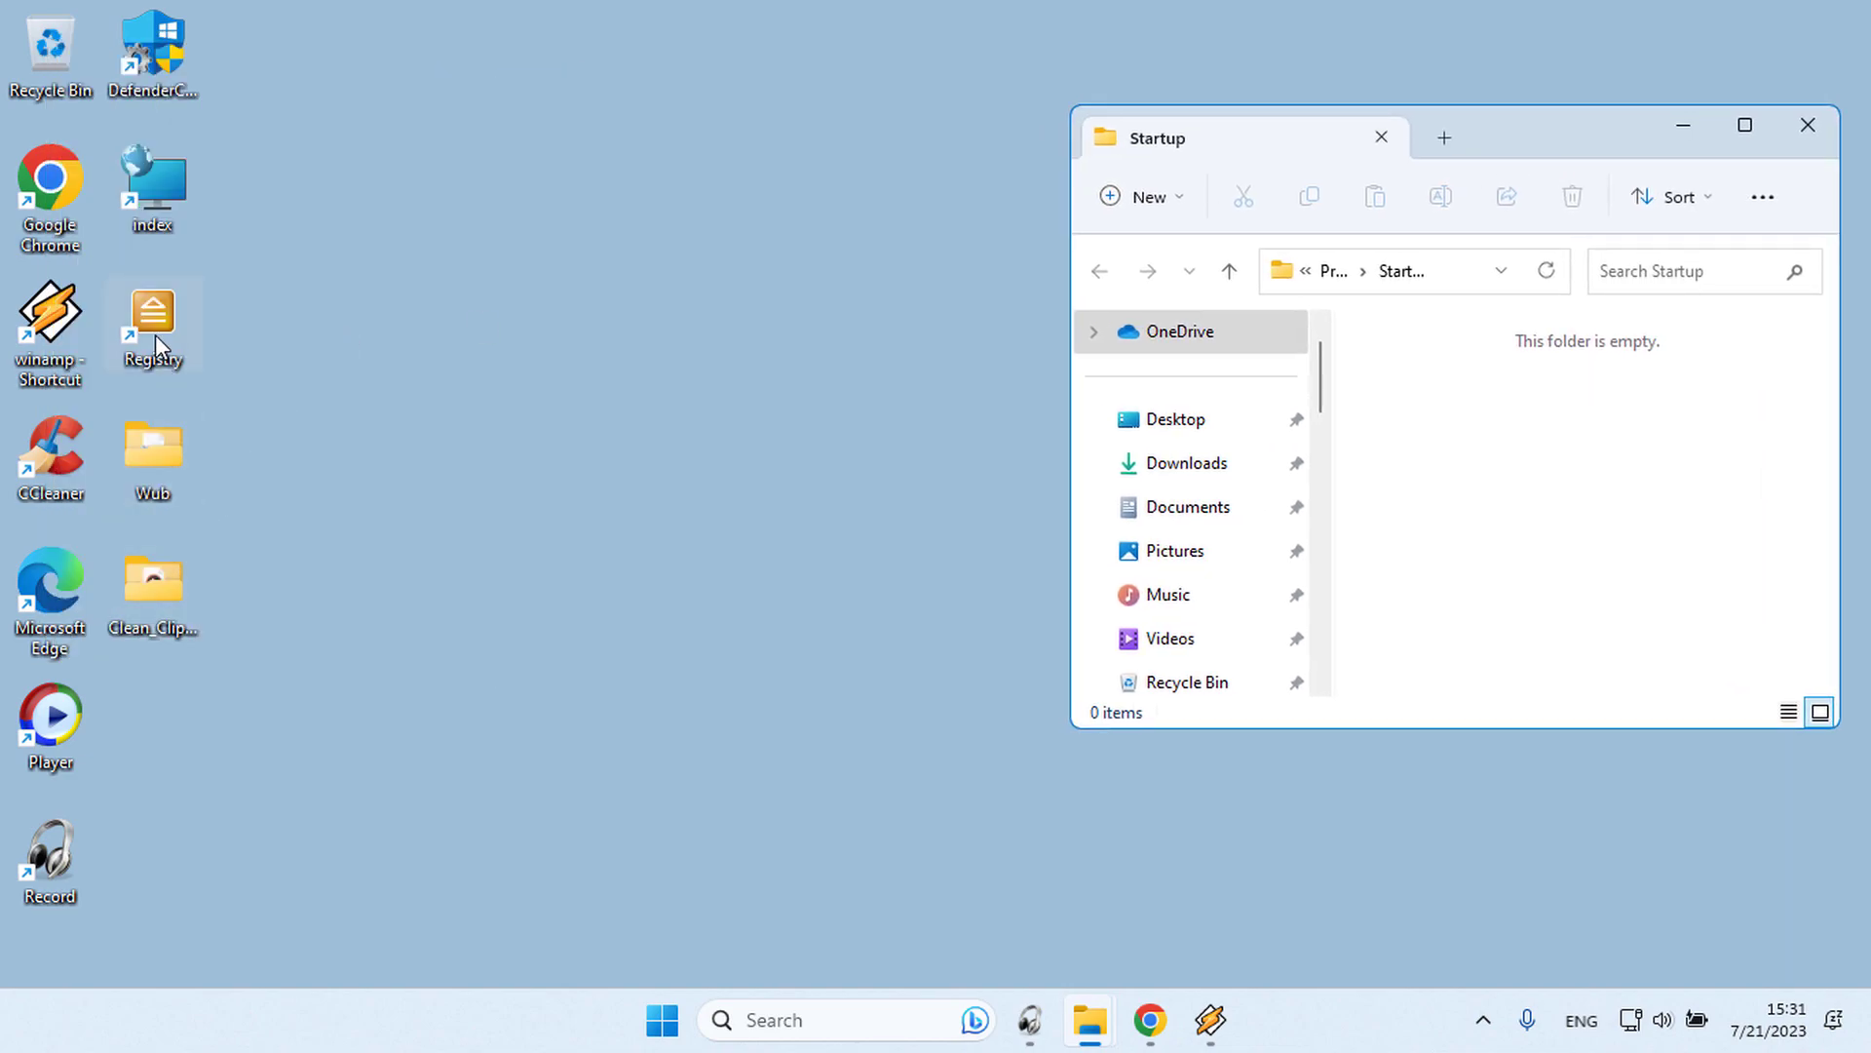
pyautogui.doubleClick(155, 335)
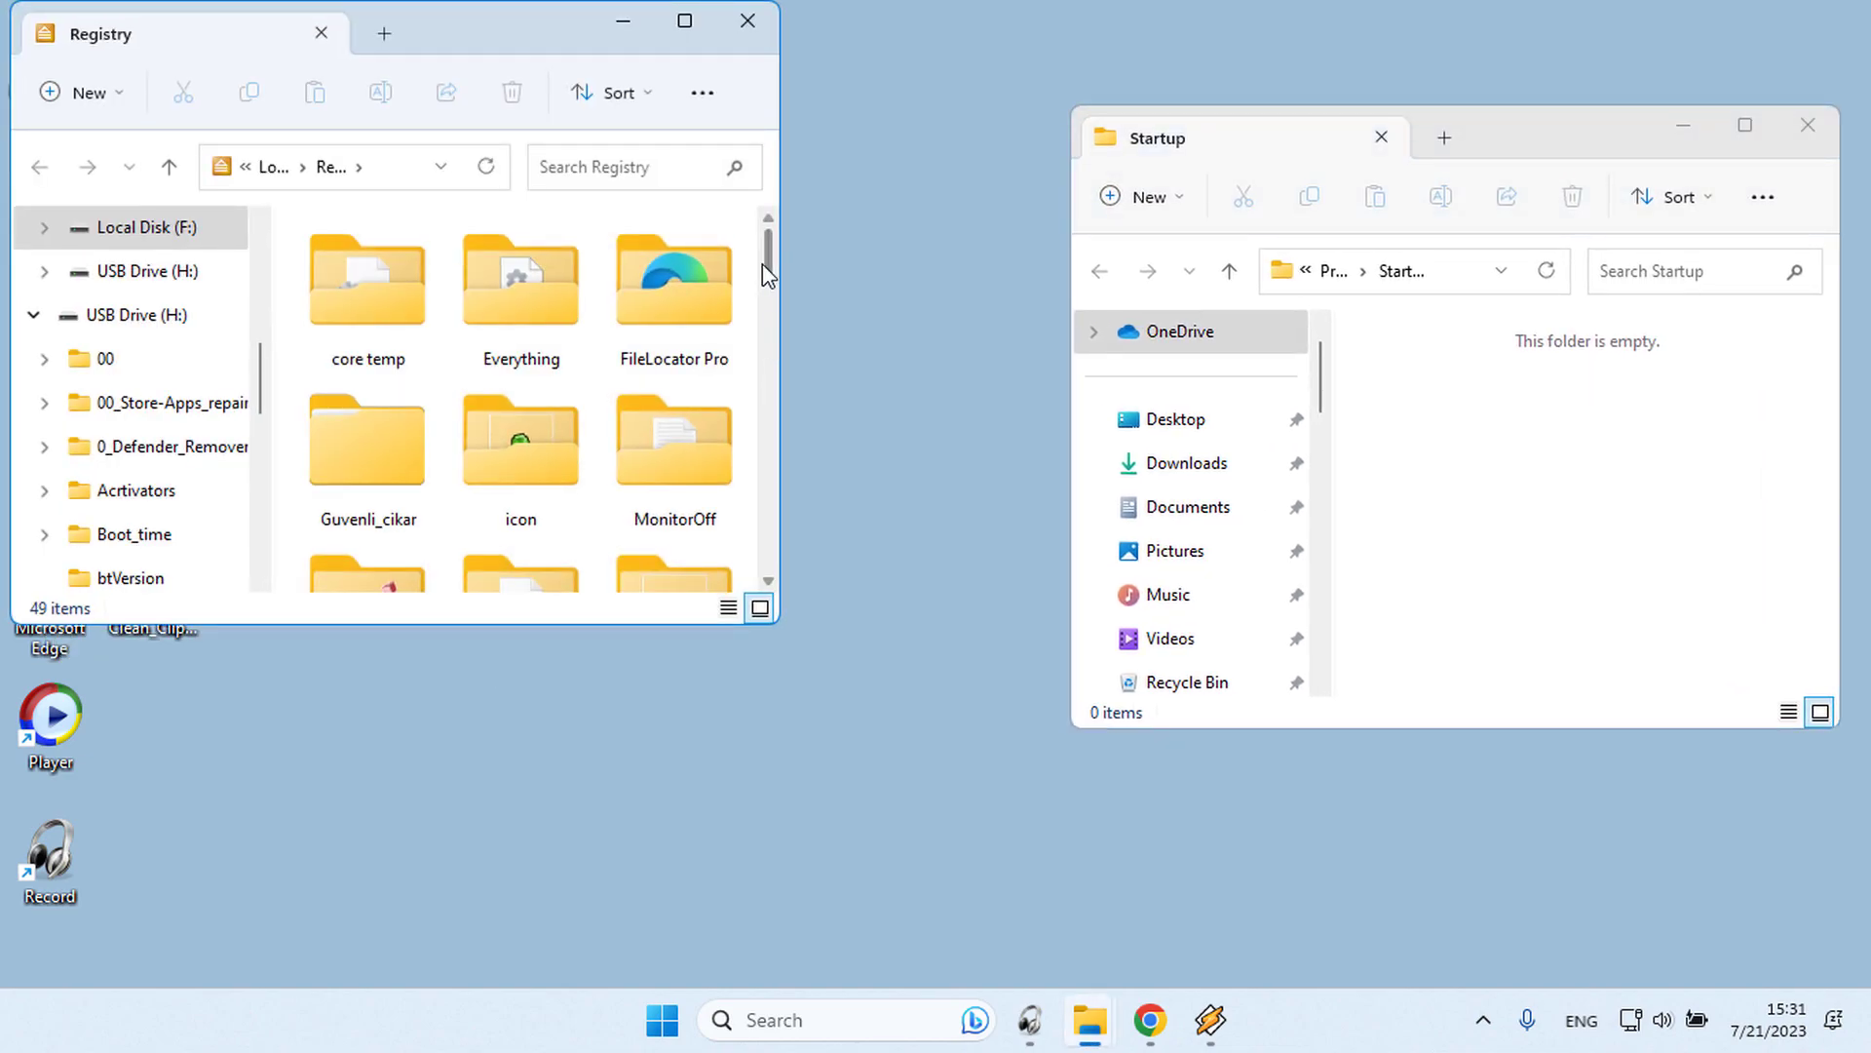
pyautogui.moveTo(762, 271); pyautogui.dragTo(772, 395)
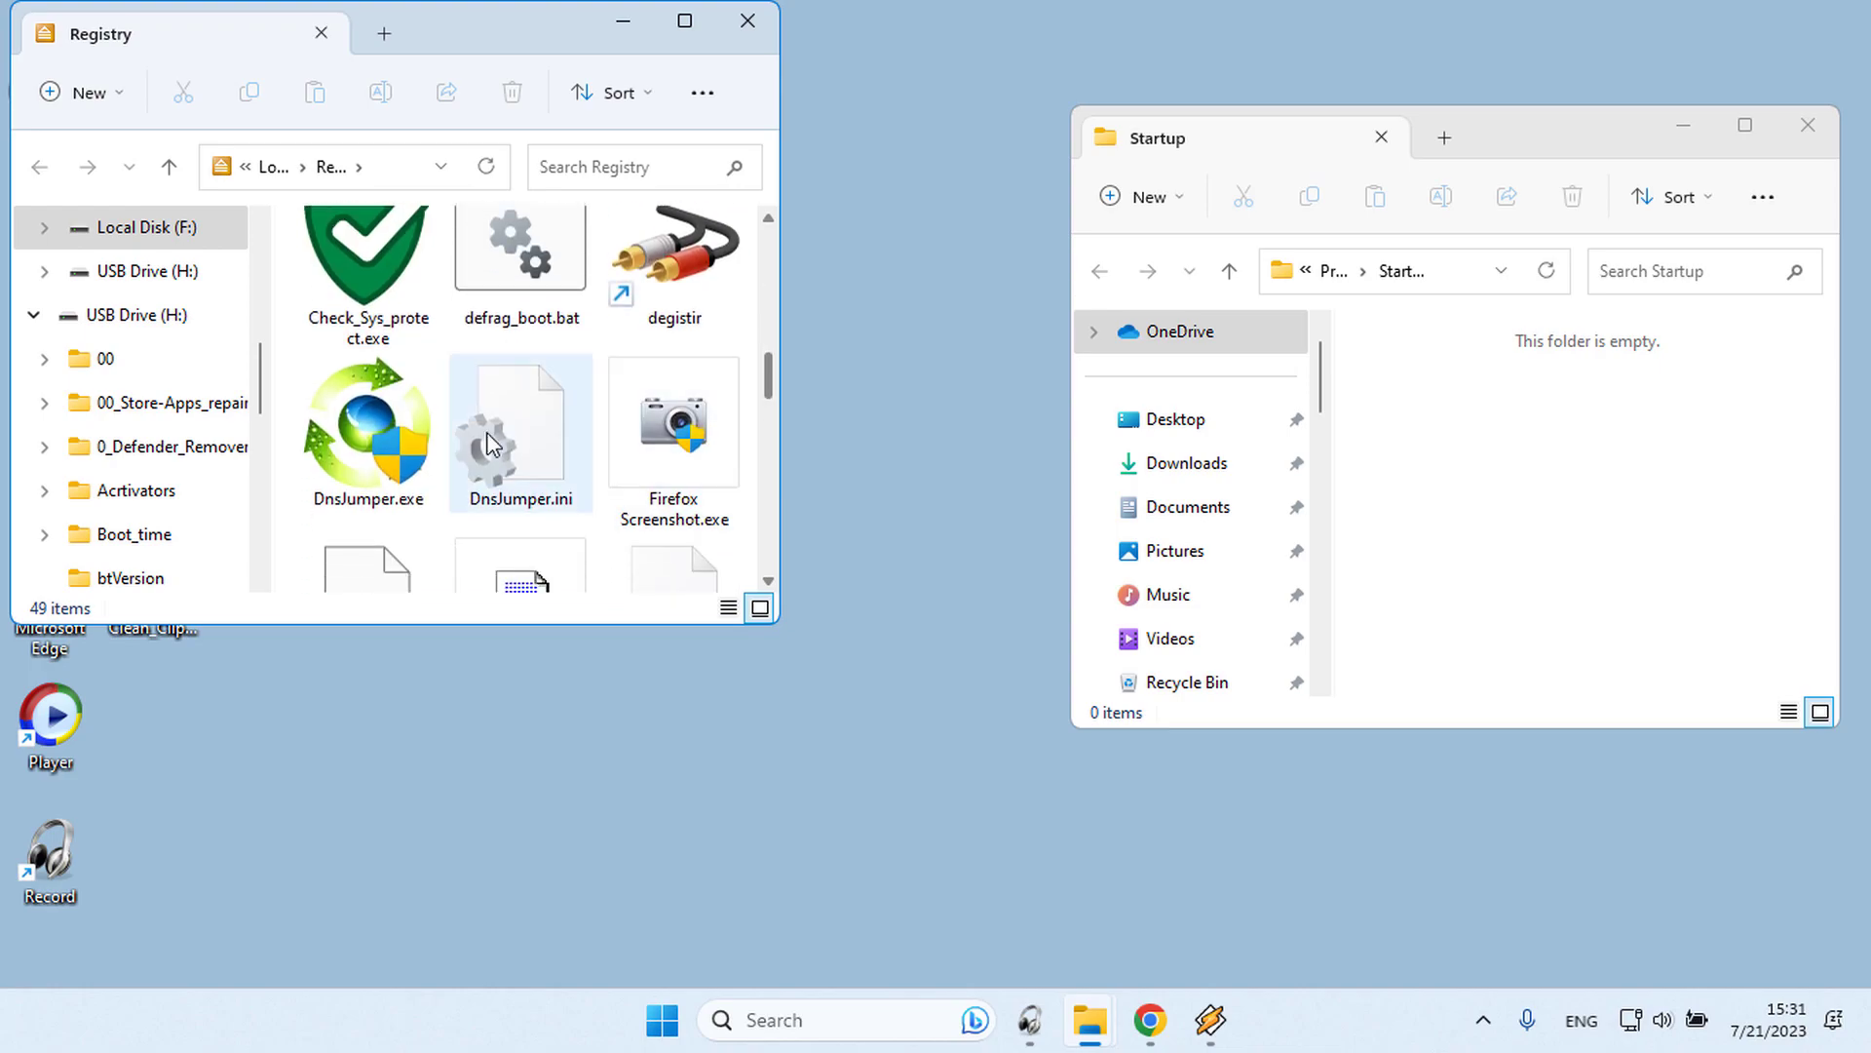
pyautogui.click(384, 454)
pyautogui.rightClick(383, 450)
pyautogui.moveTo(454, 755)
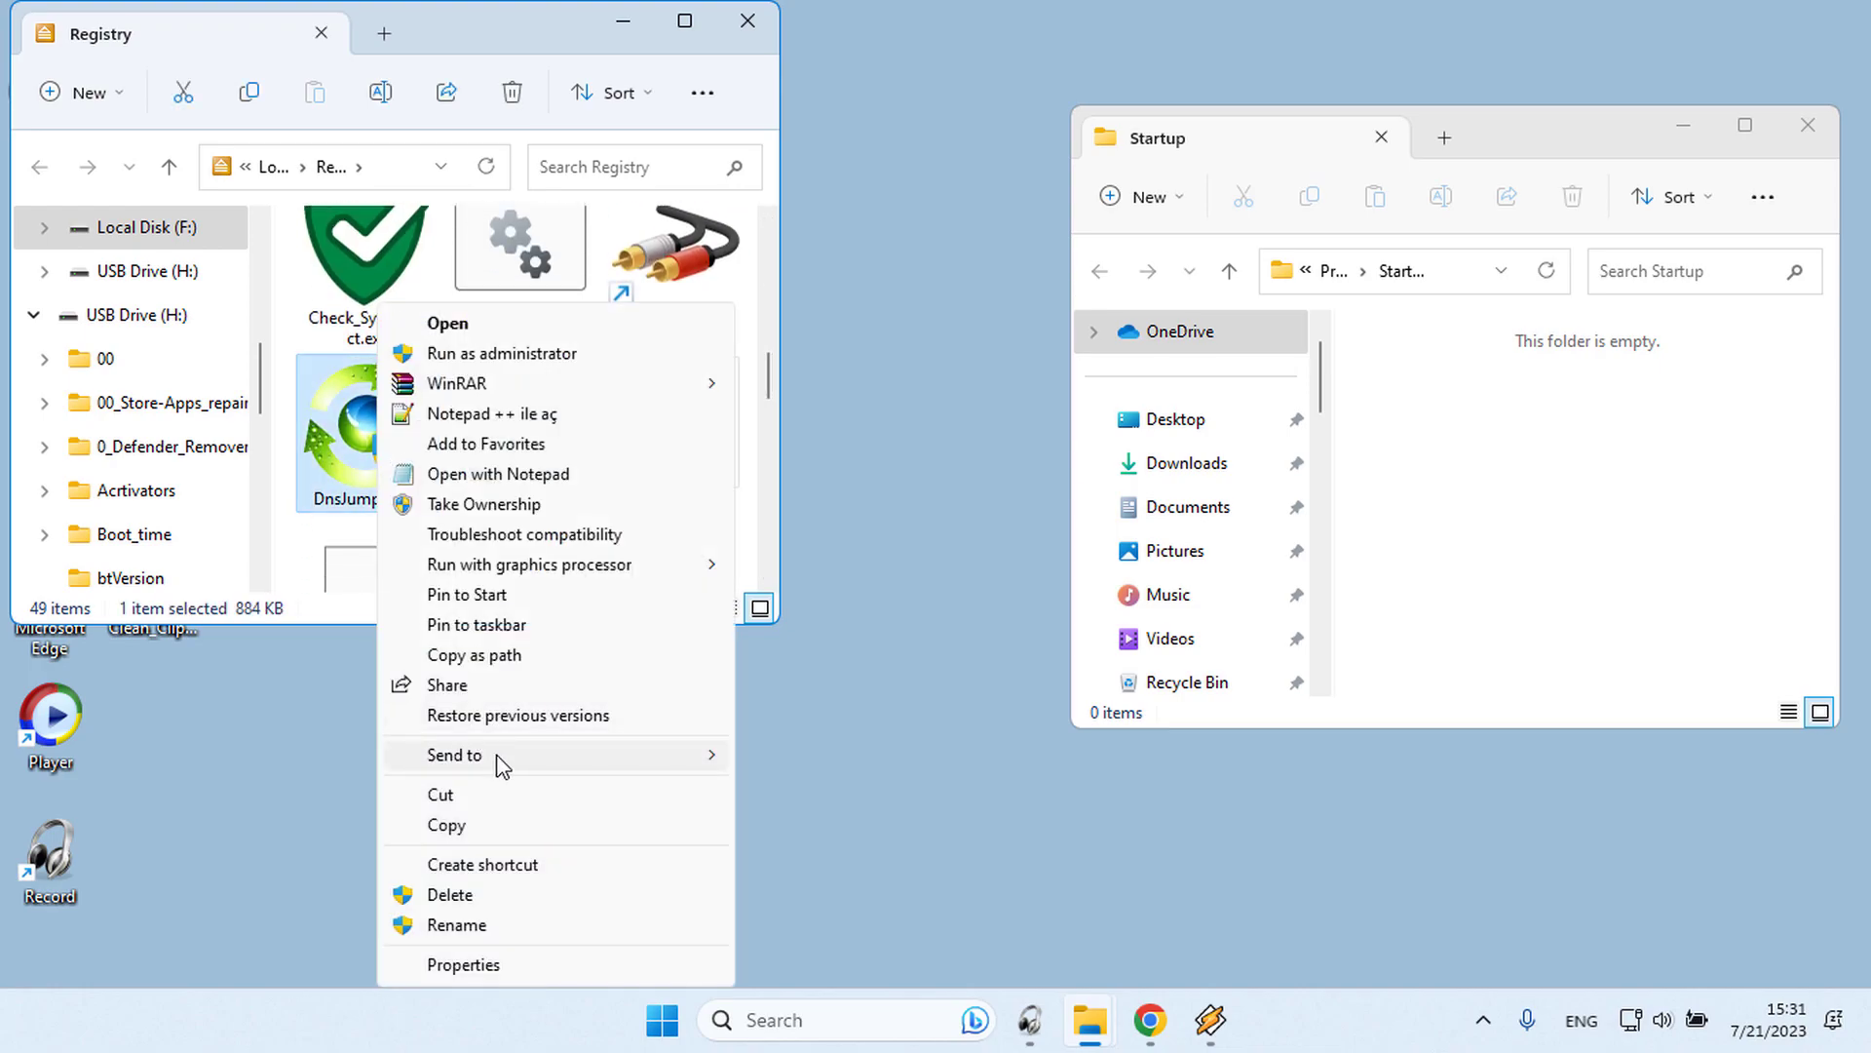
pyautogui.click(800, 820)
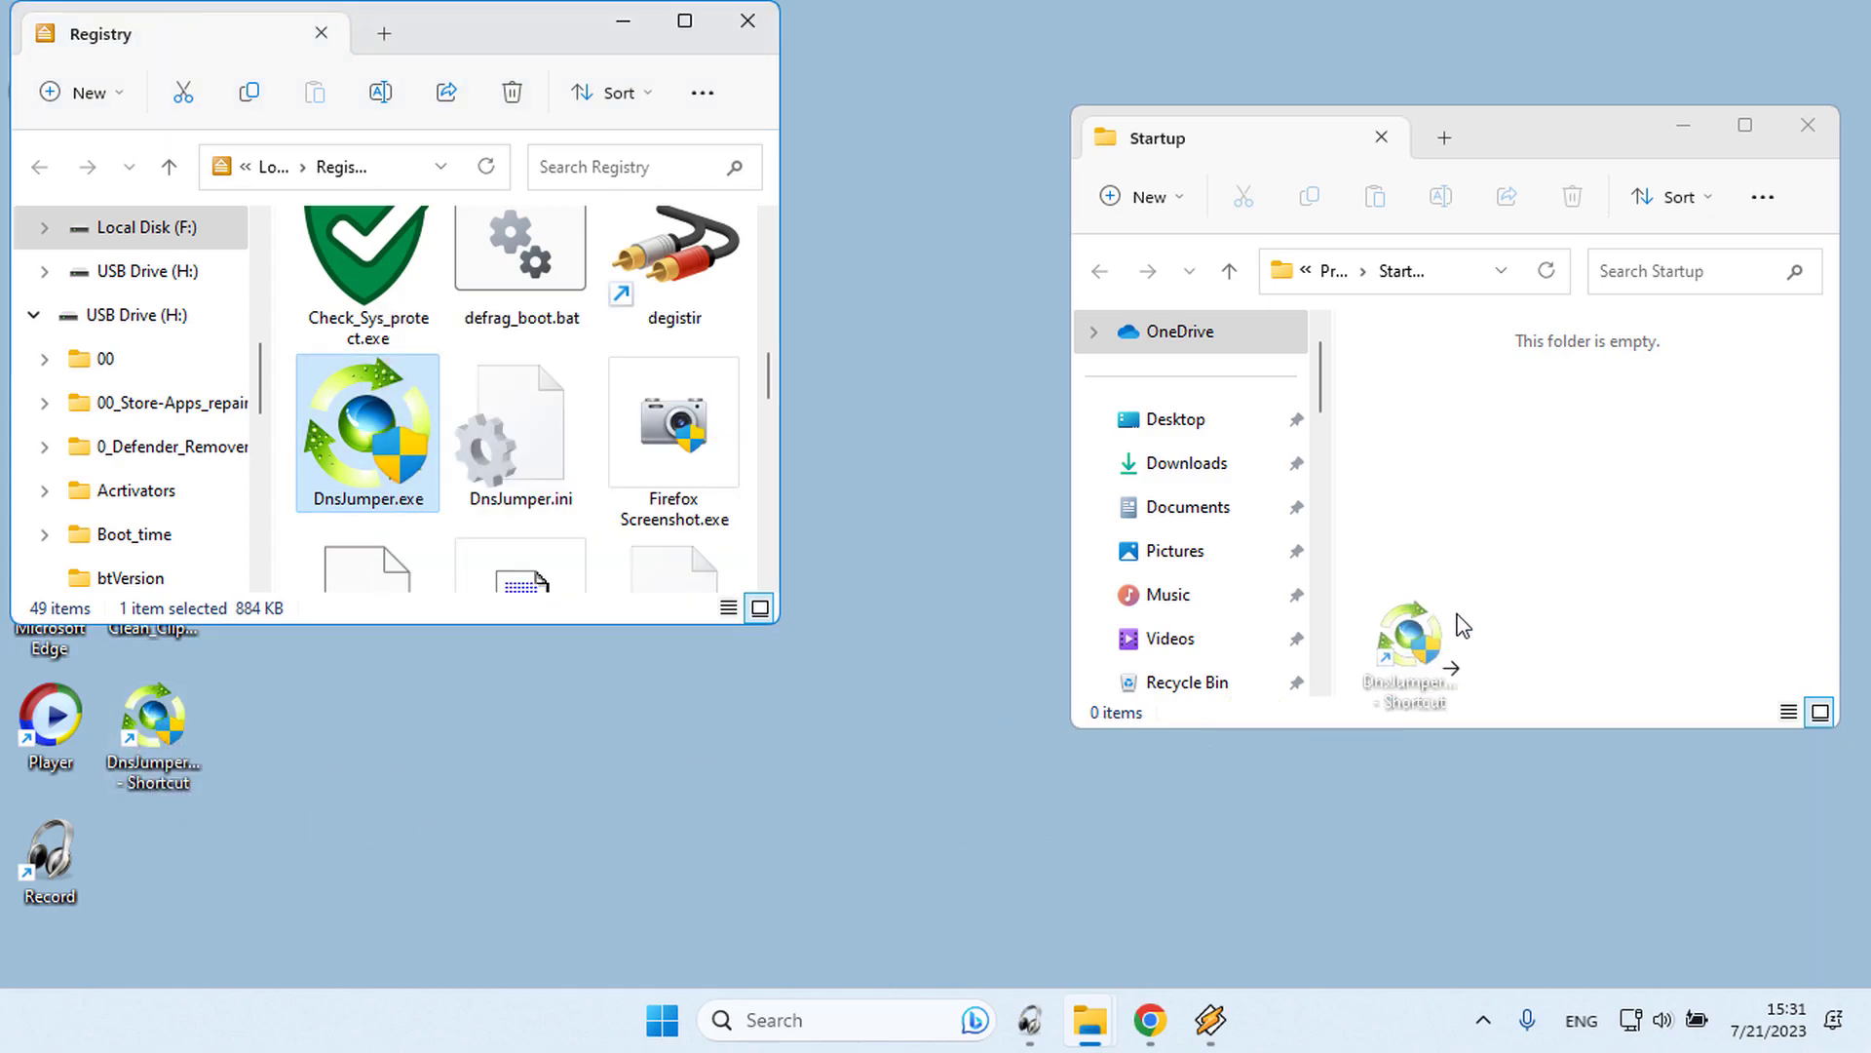
# Move the DnsJumper shortcut into Startup, delete it again, and close both Explorer windows
pyautogui.moveTo(153, 724); pyautogui.dragTo(1515, 498)
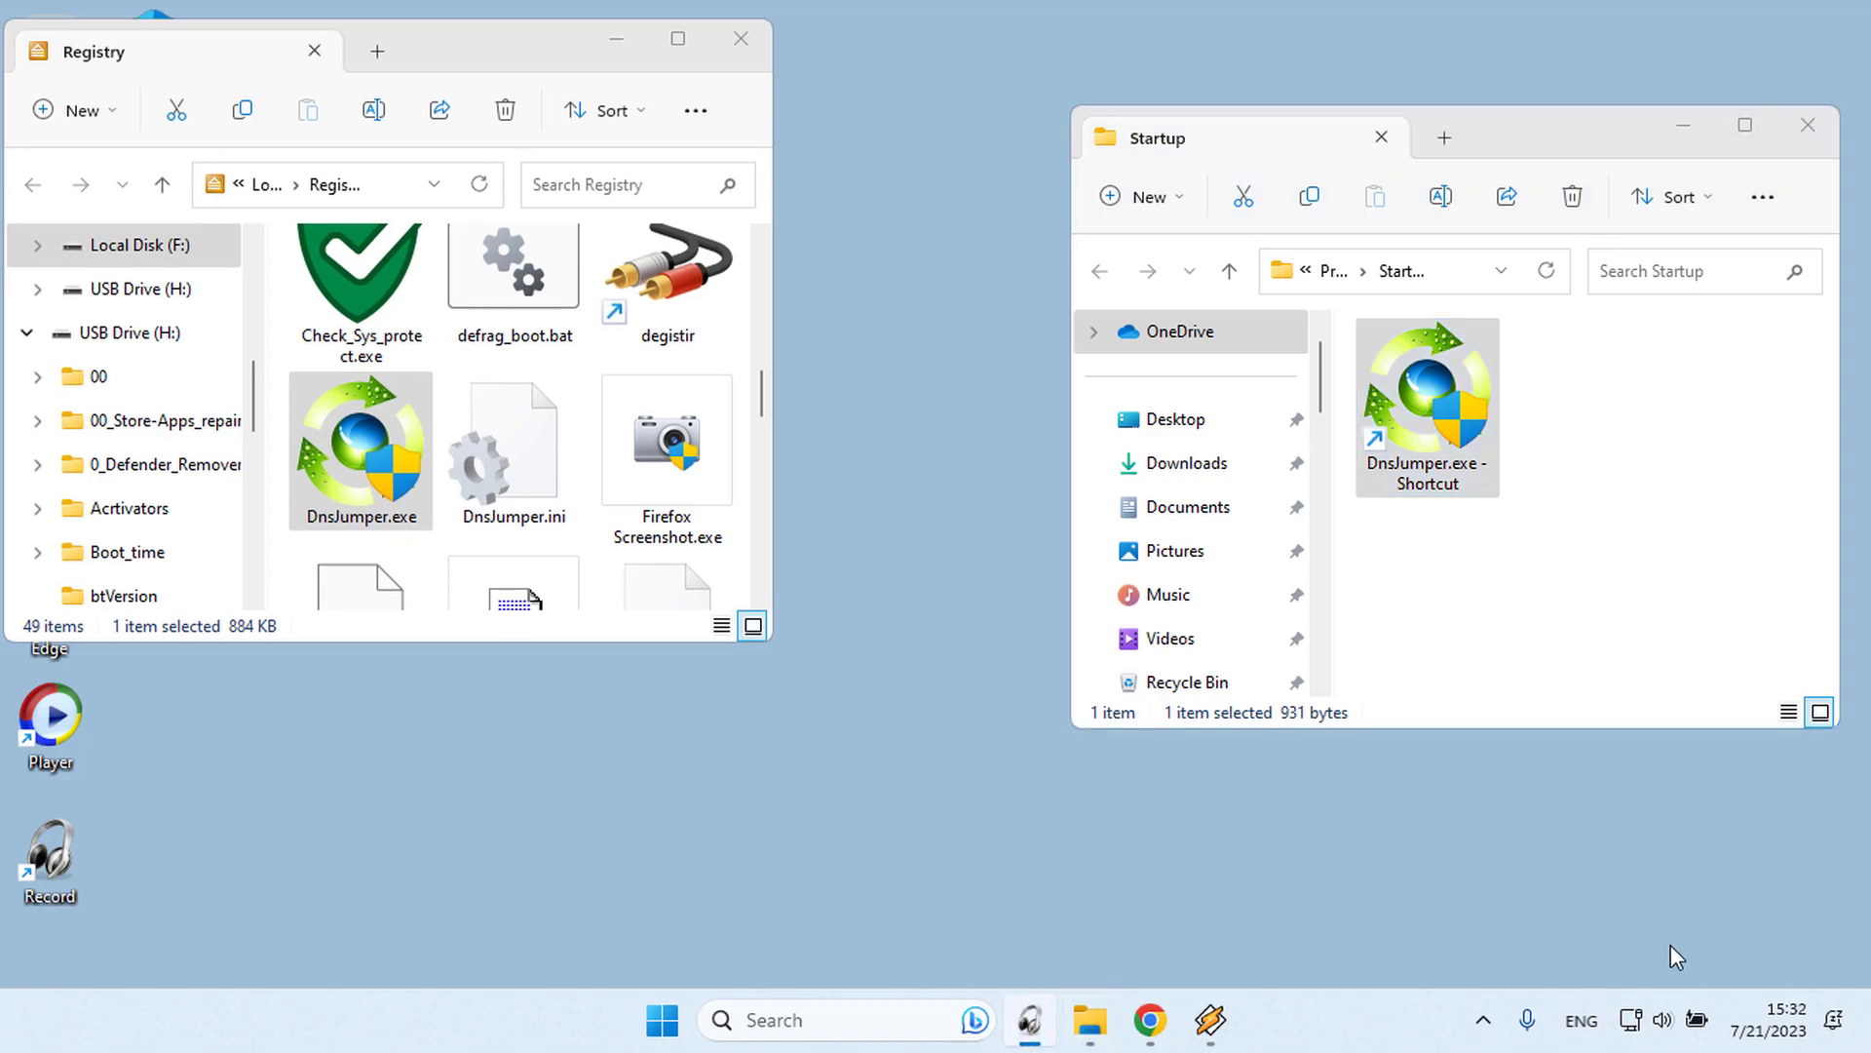
pyautogui.rightClick(1412, 425)
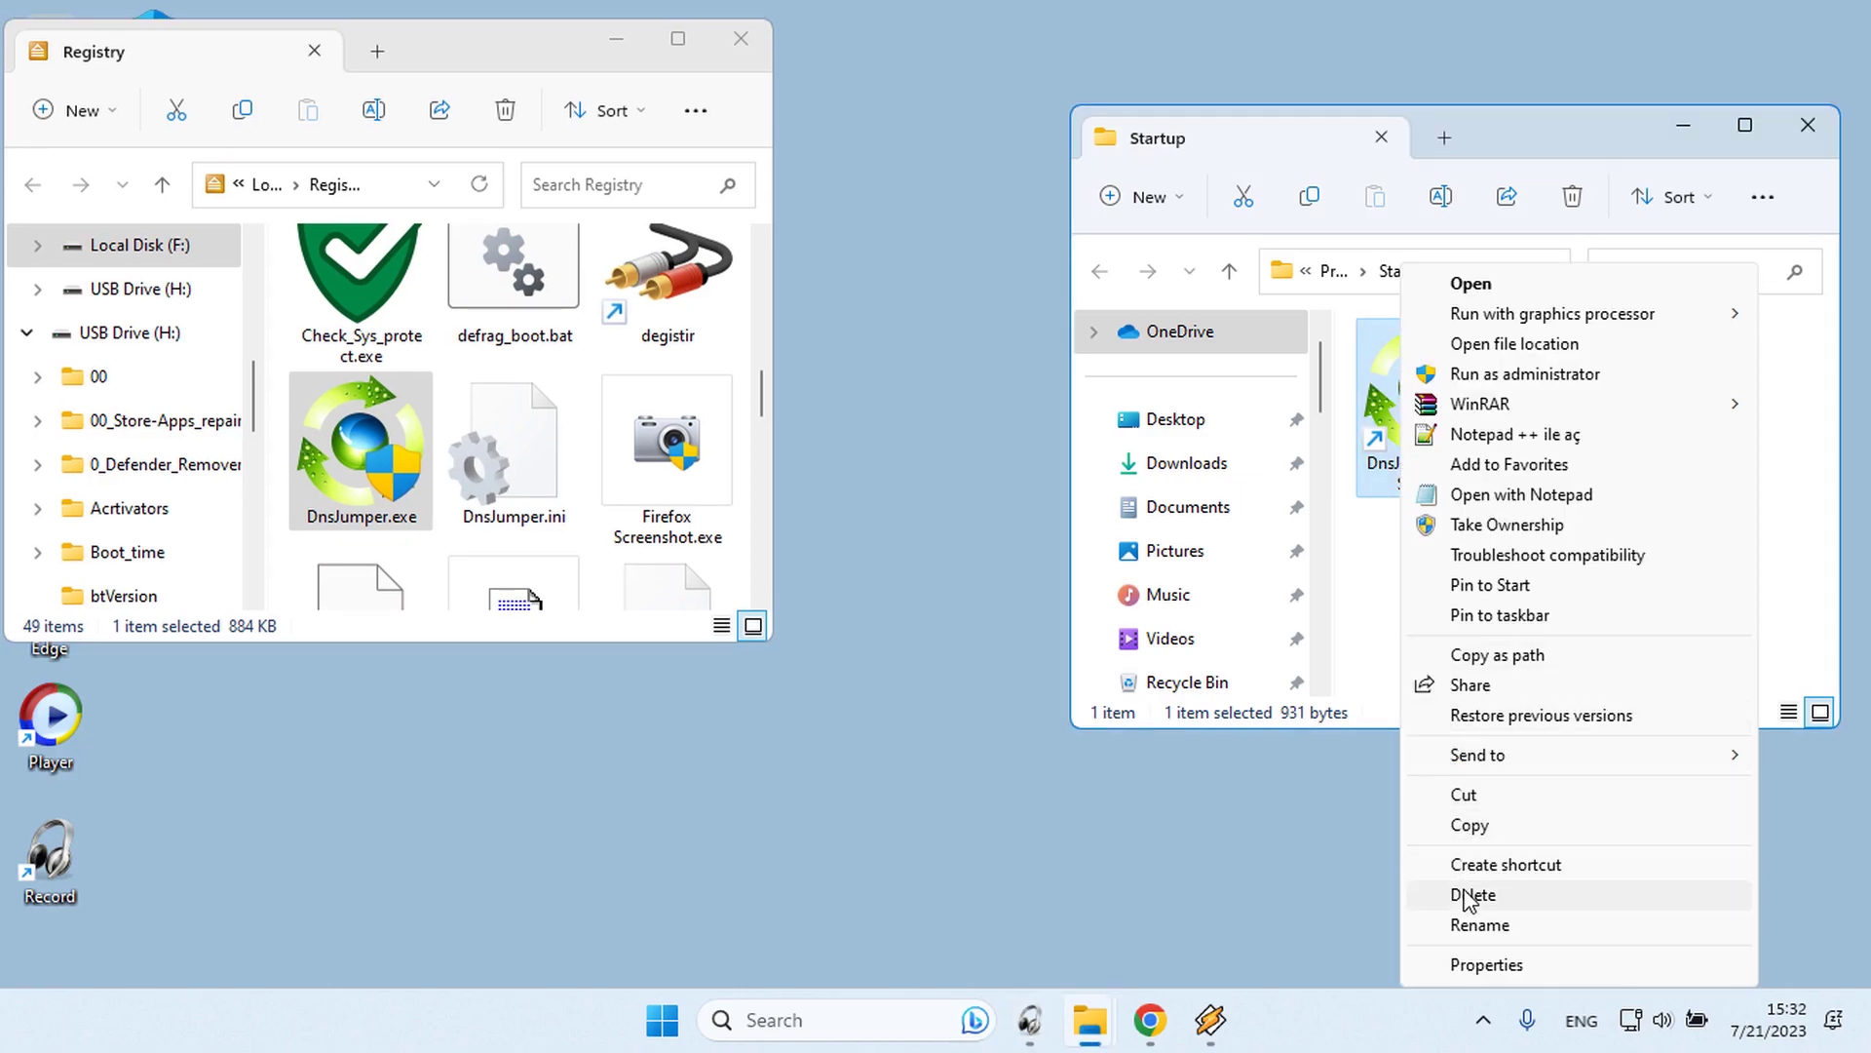
pyautogui.click(1609, 893)
pyautogui.click(1807, 125)
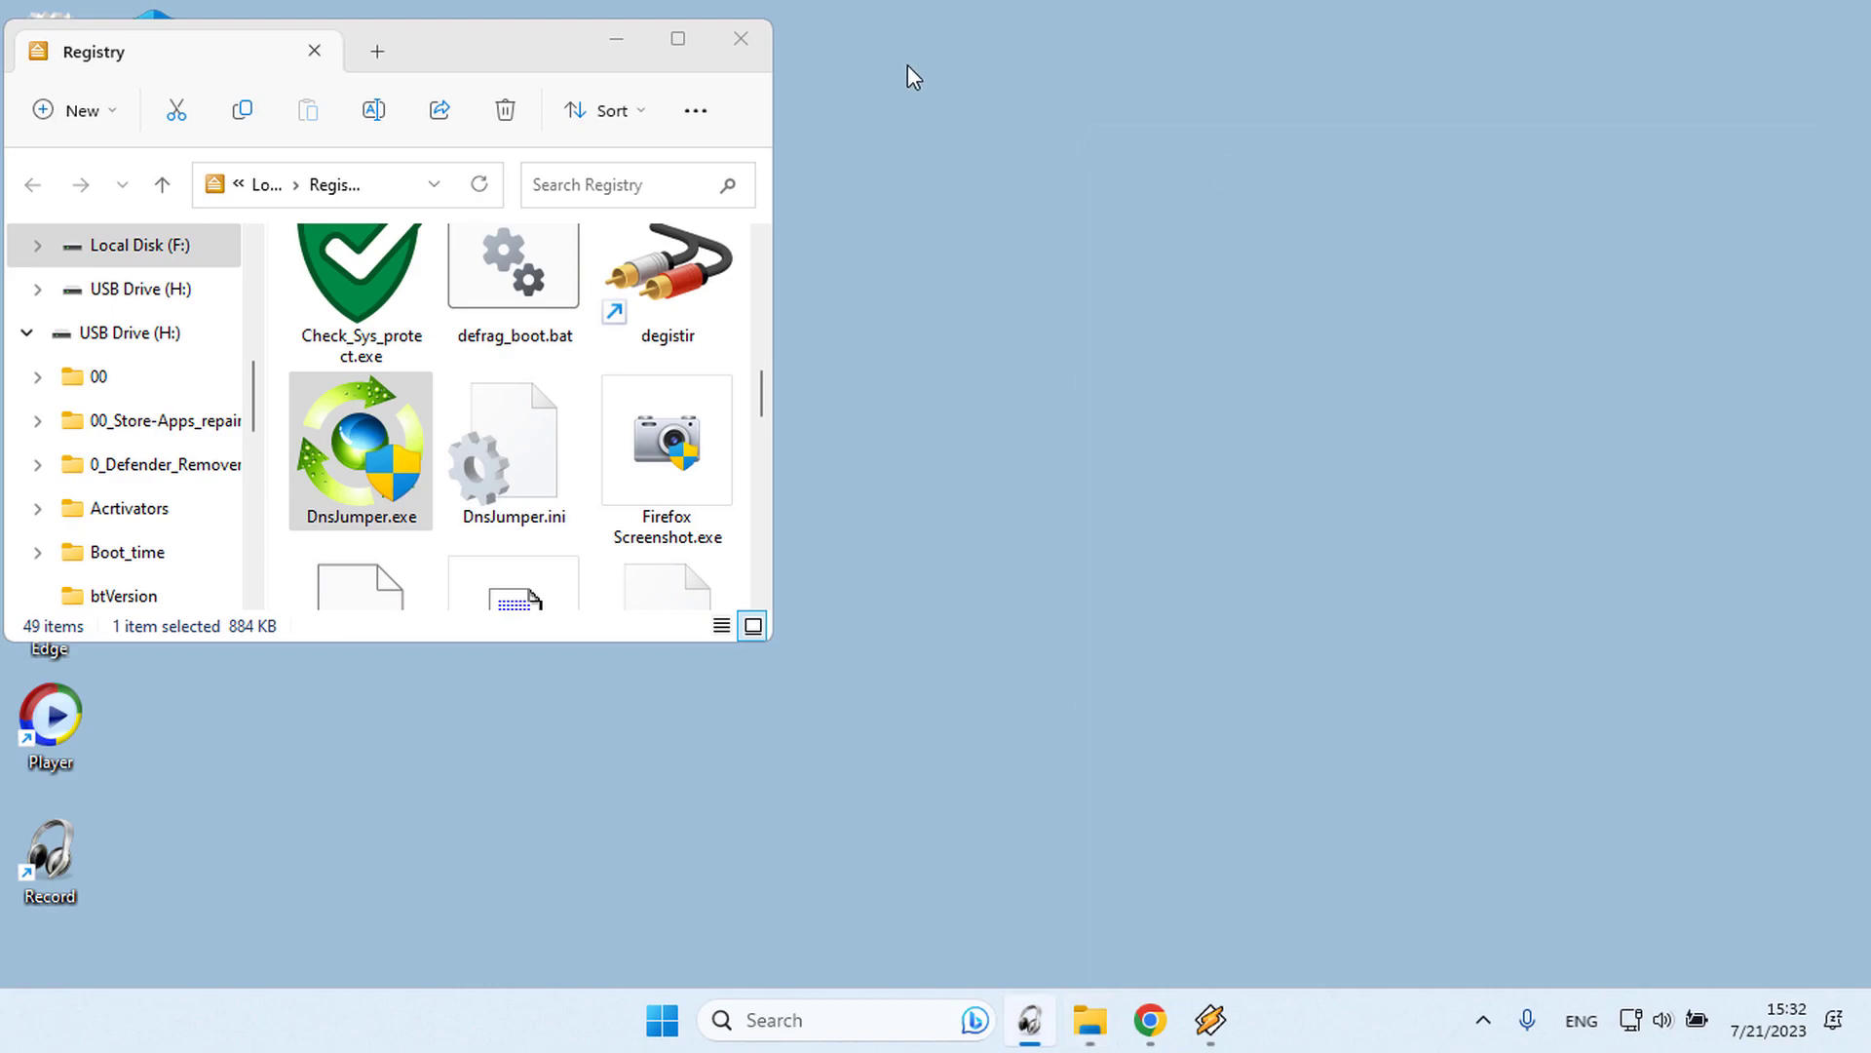
pyautogui.click(739, 40)
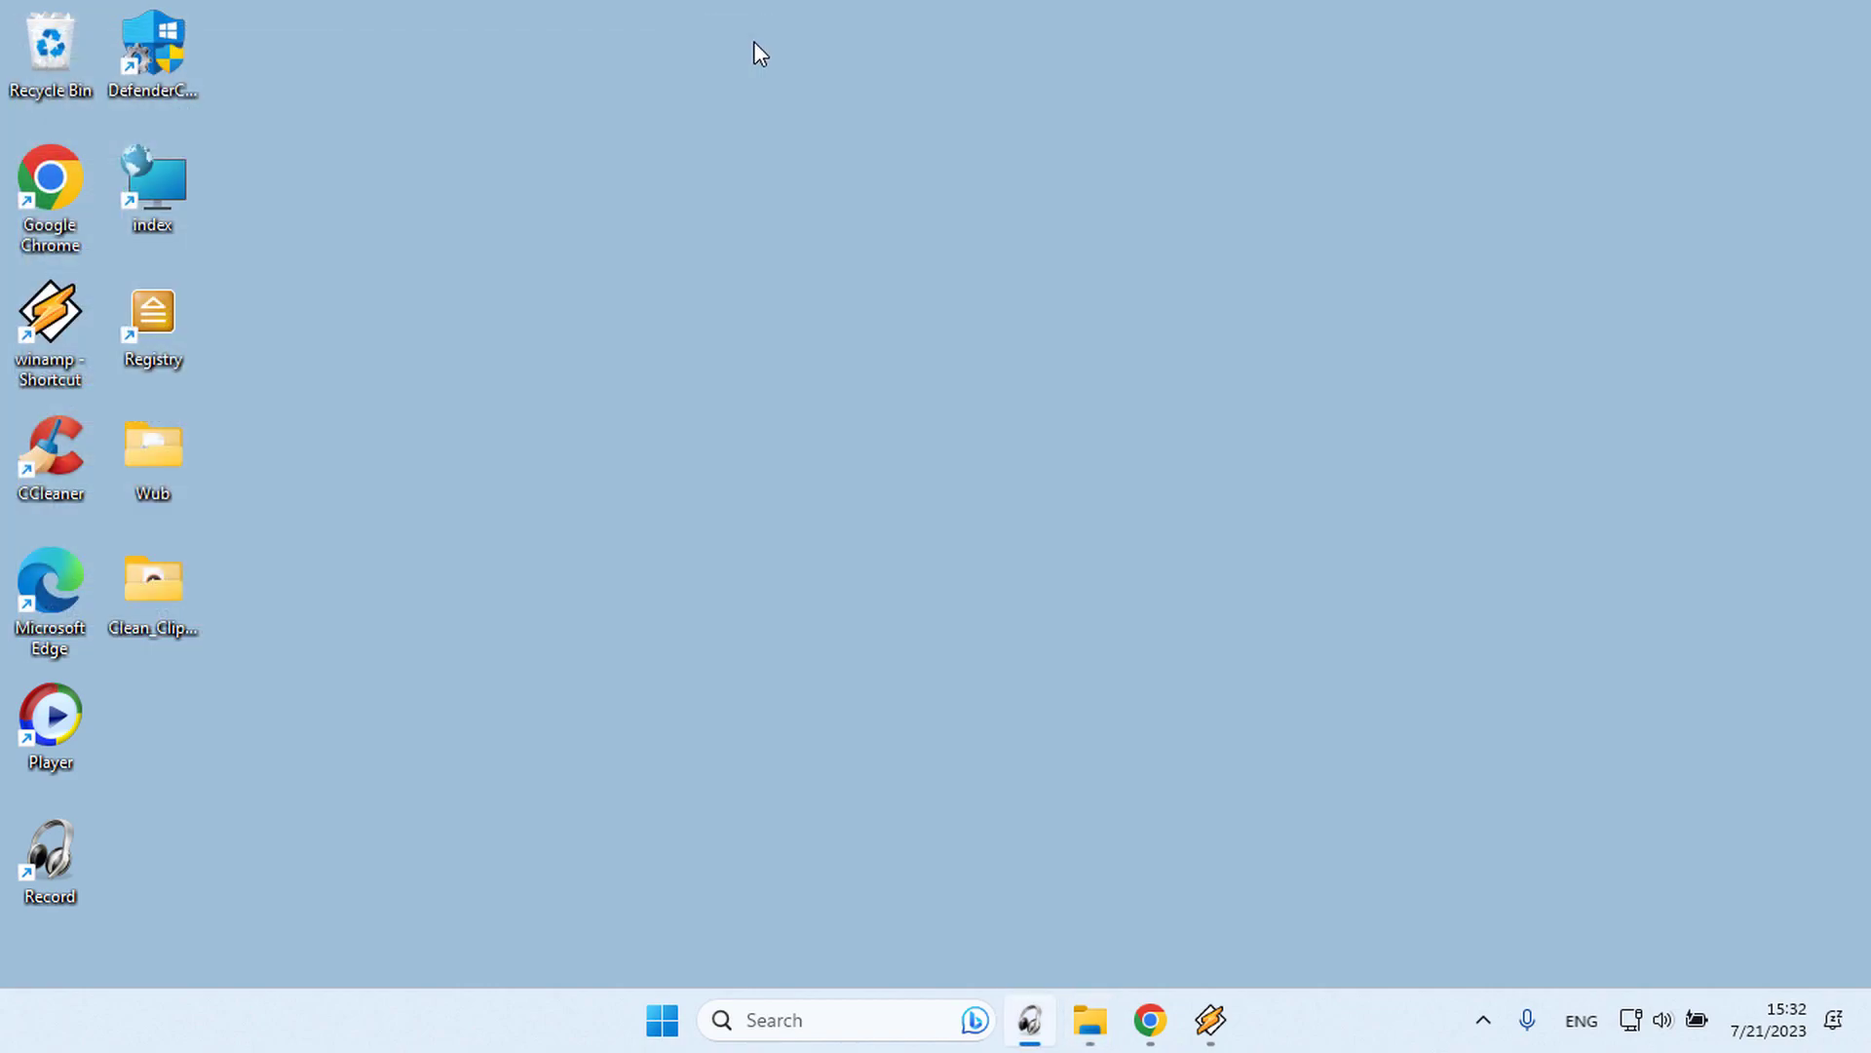
pyautogui.click(836, 1020)
pyautogui.write('tas')
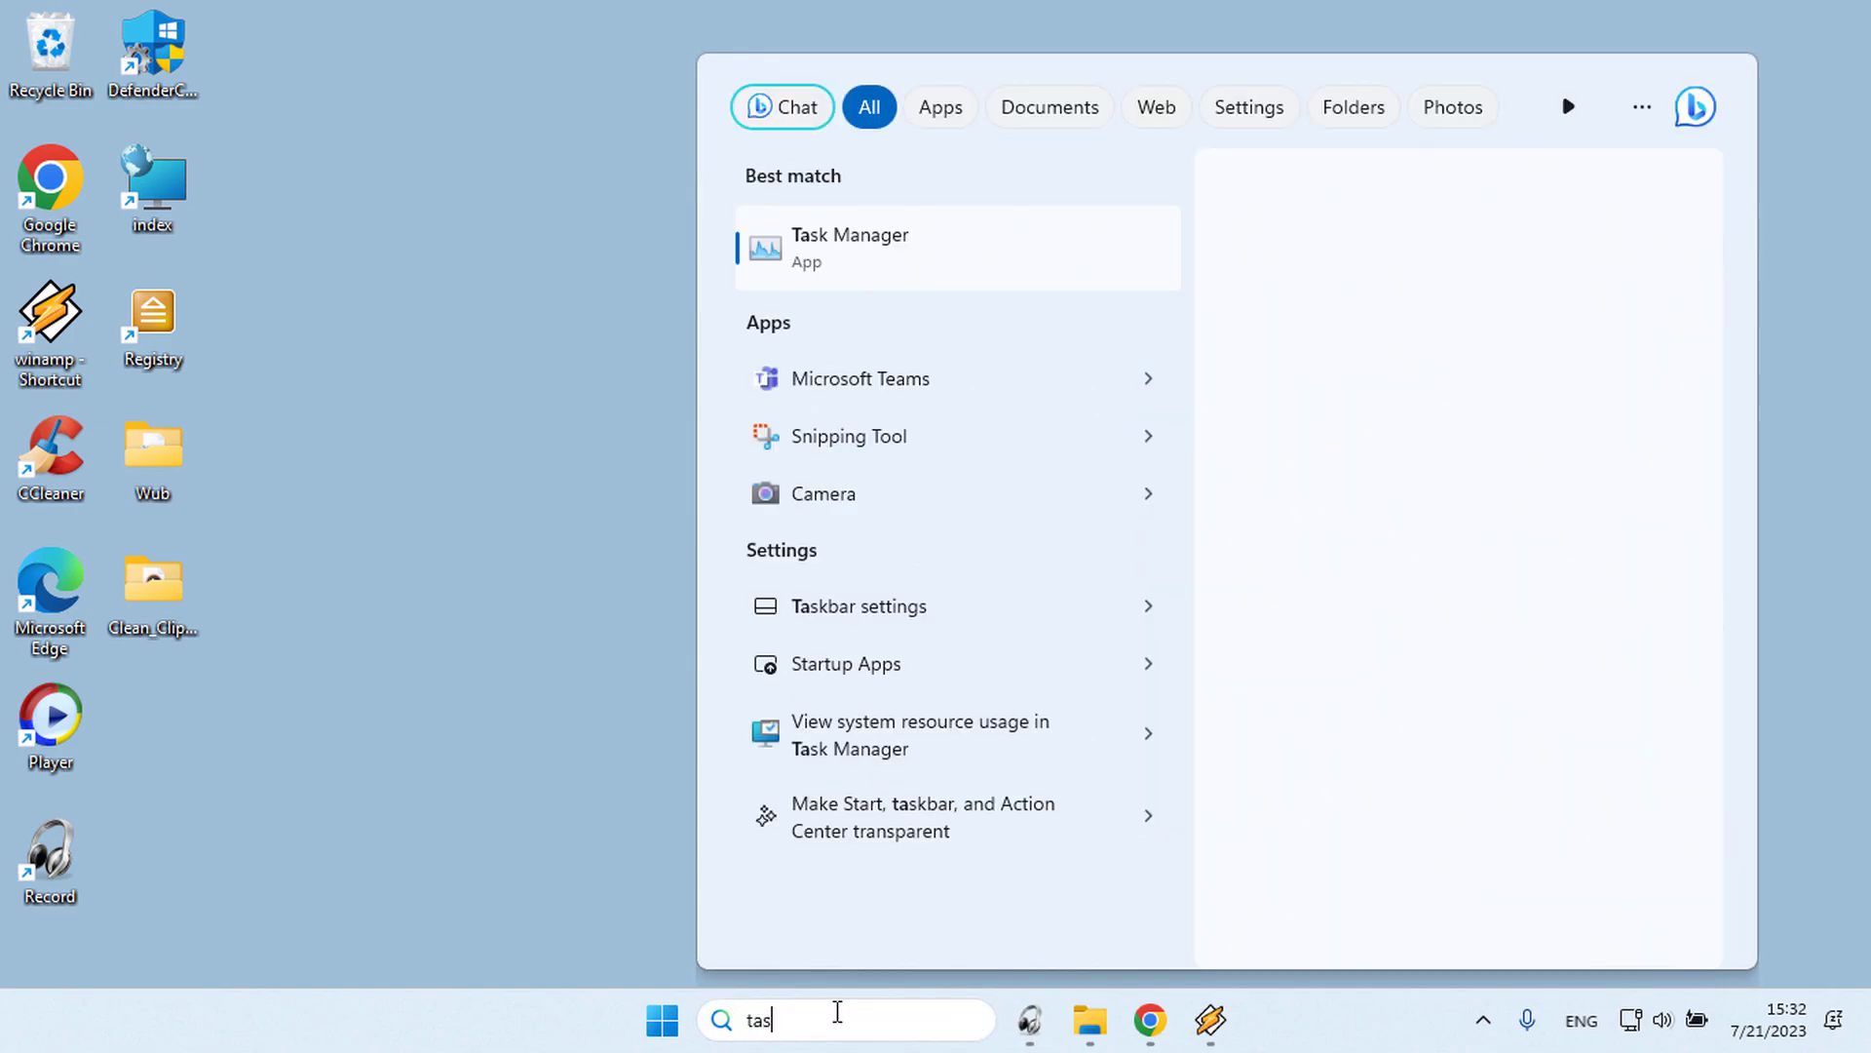
pyautogui.write('k')
pyautogui.click(883, 386)
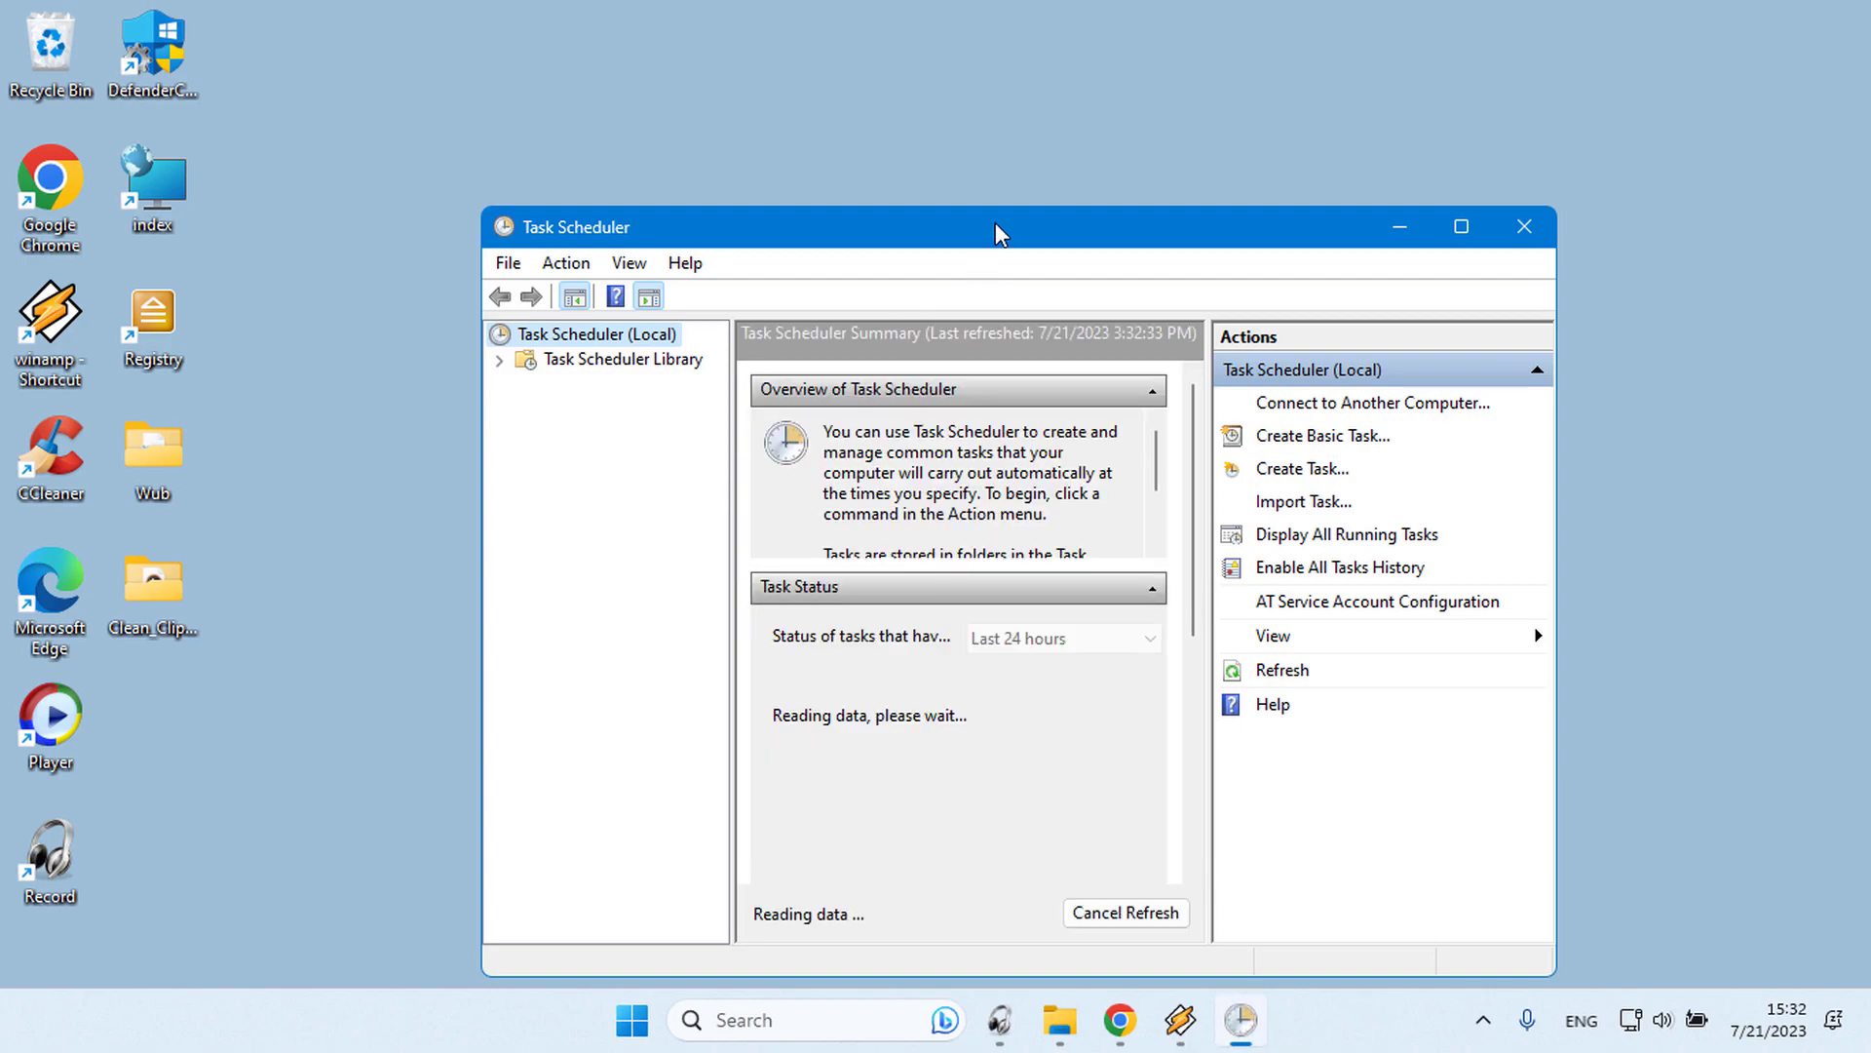
pyautogui.moveTo(996, 223); pyautogui.dragTo(492, 108)
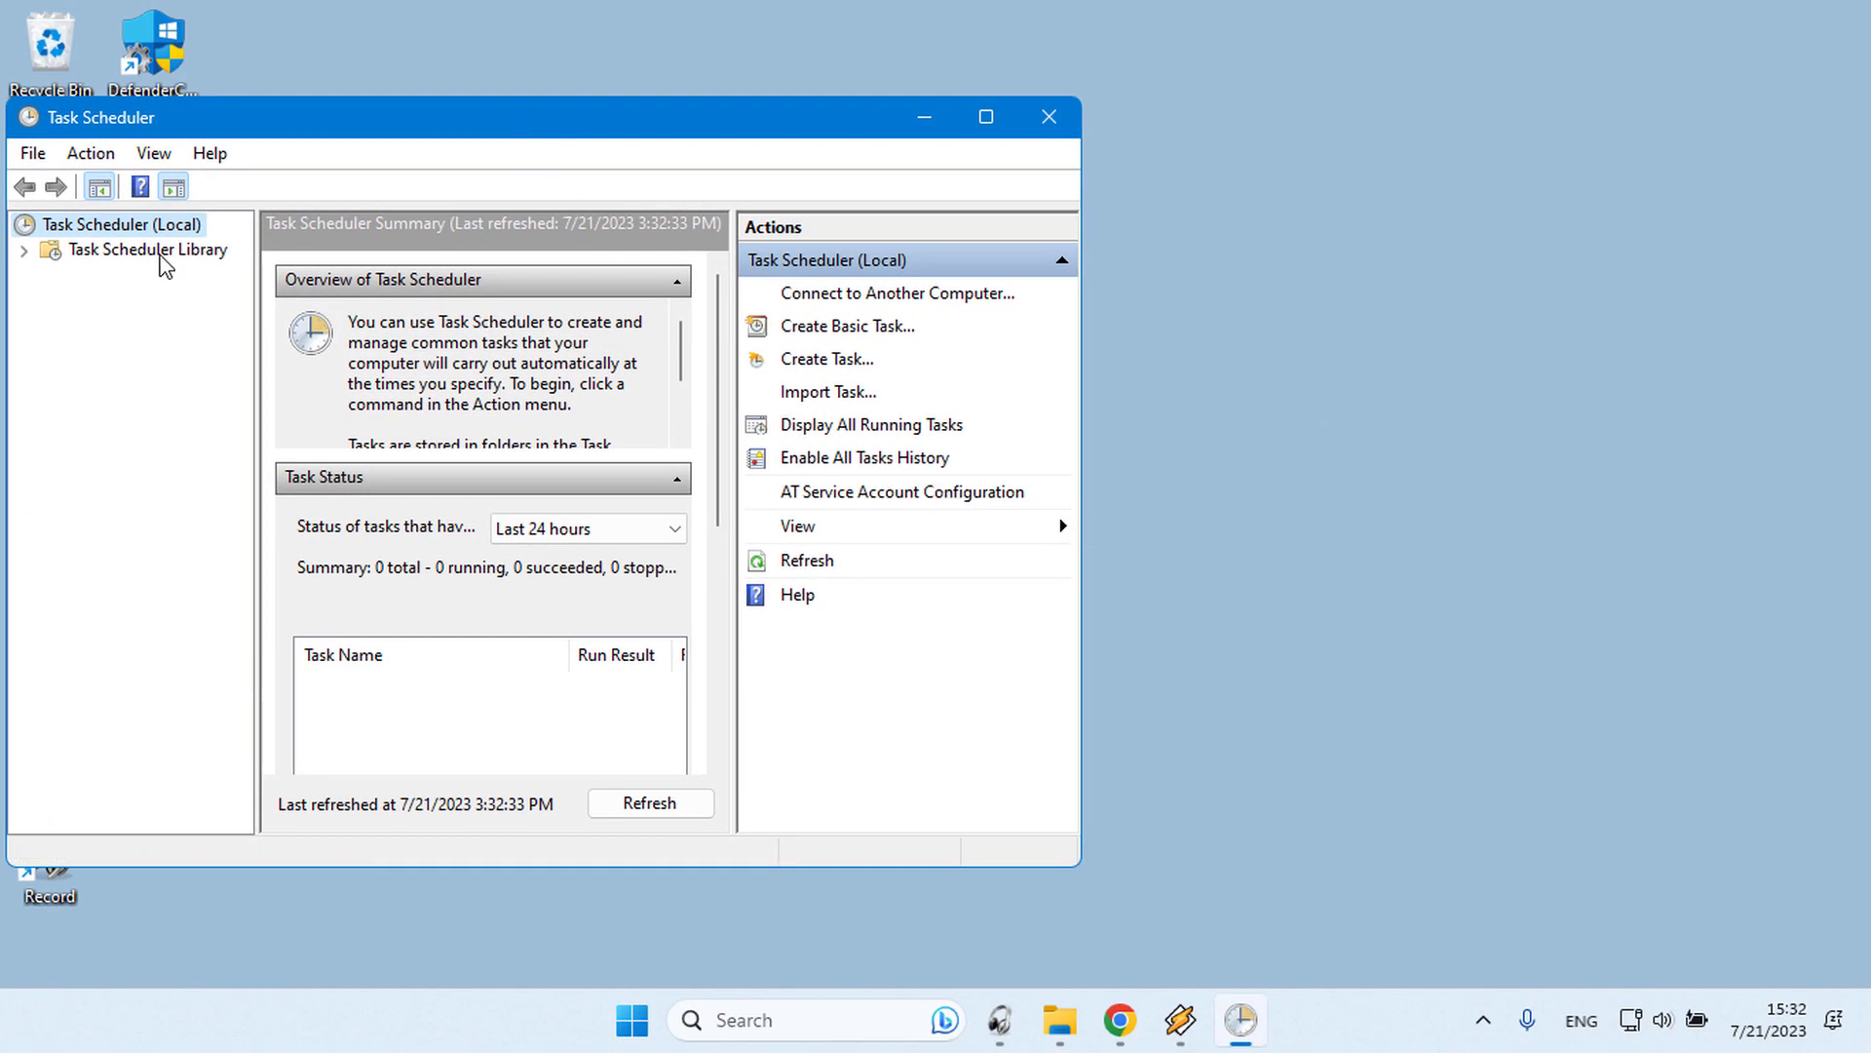
pyautogui.click(147, 249)
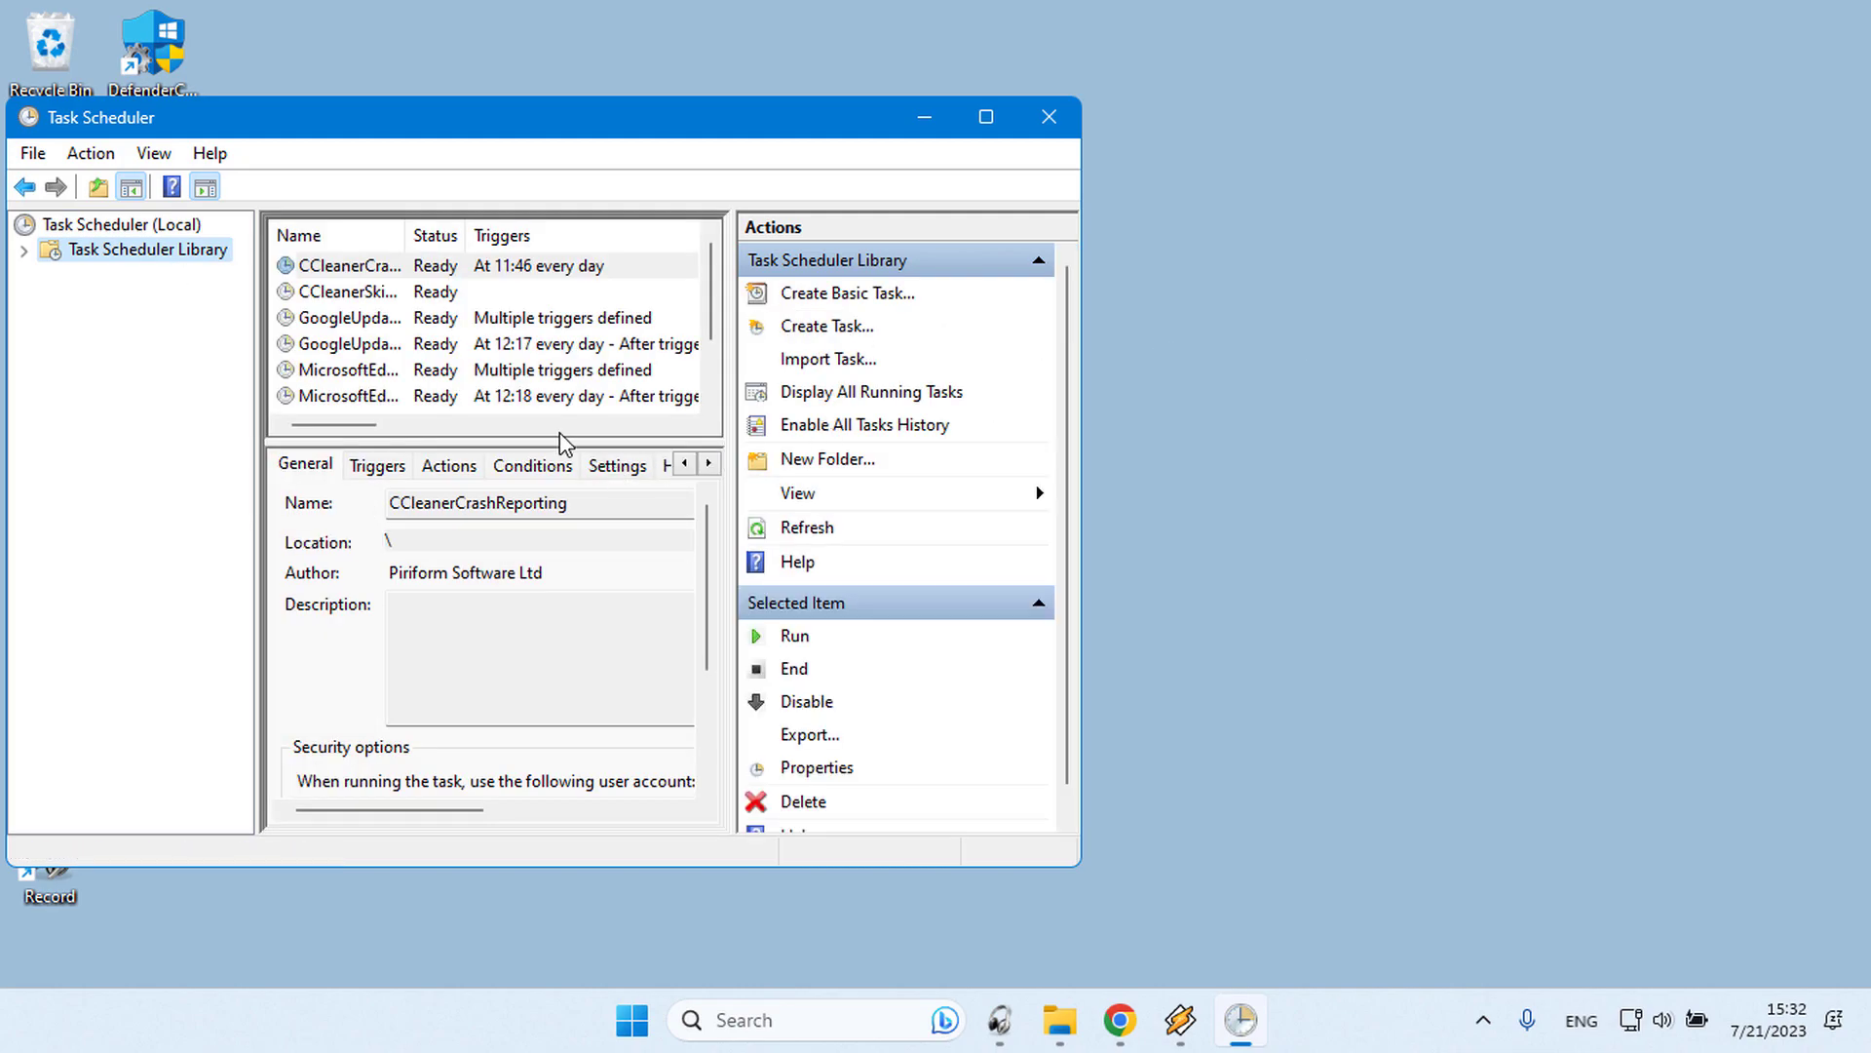
pyautogui.moveTo(560, 441); pyautogui.dragTo(564, 526)
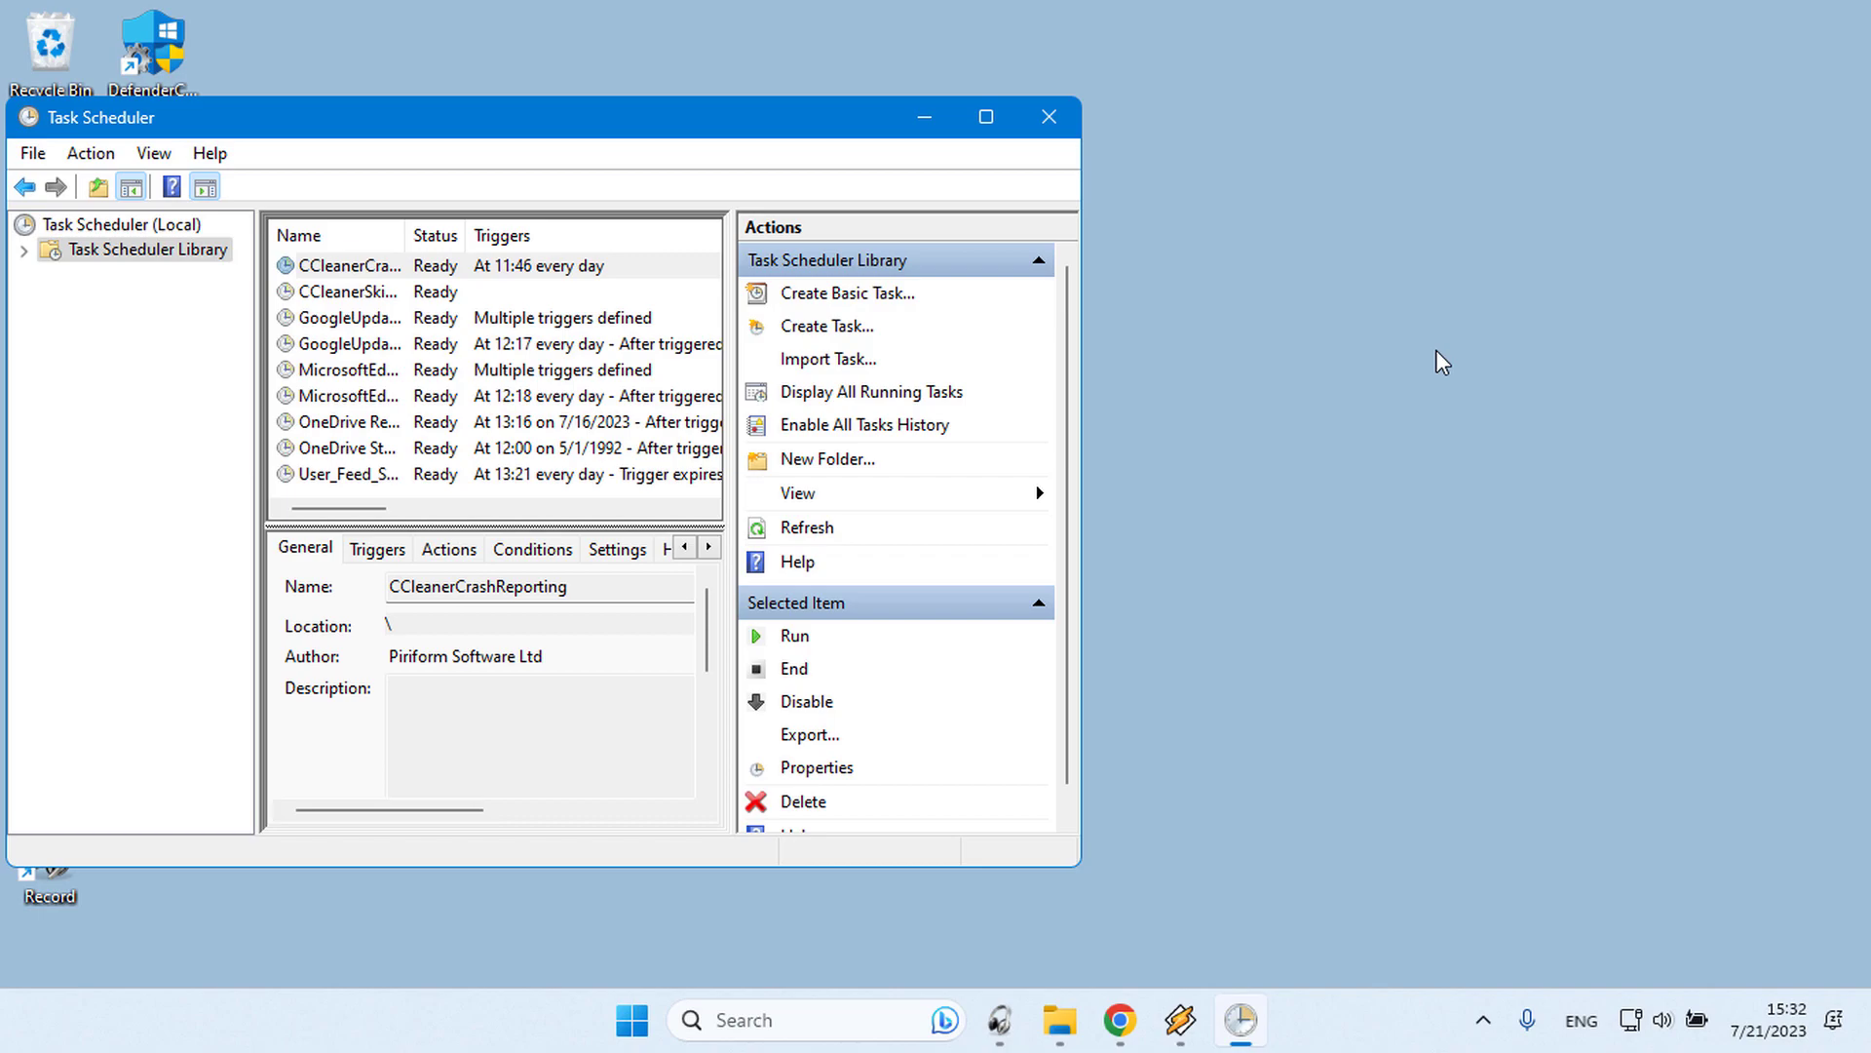
pyautogui.click(1048, 120)
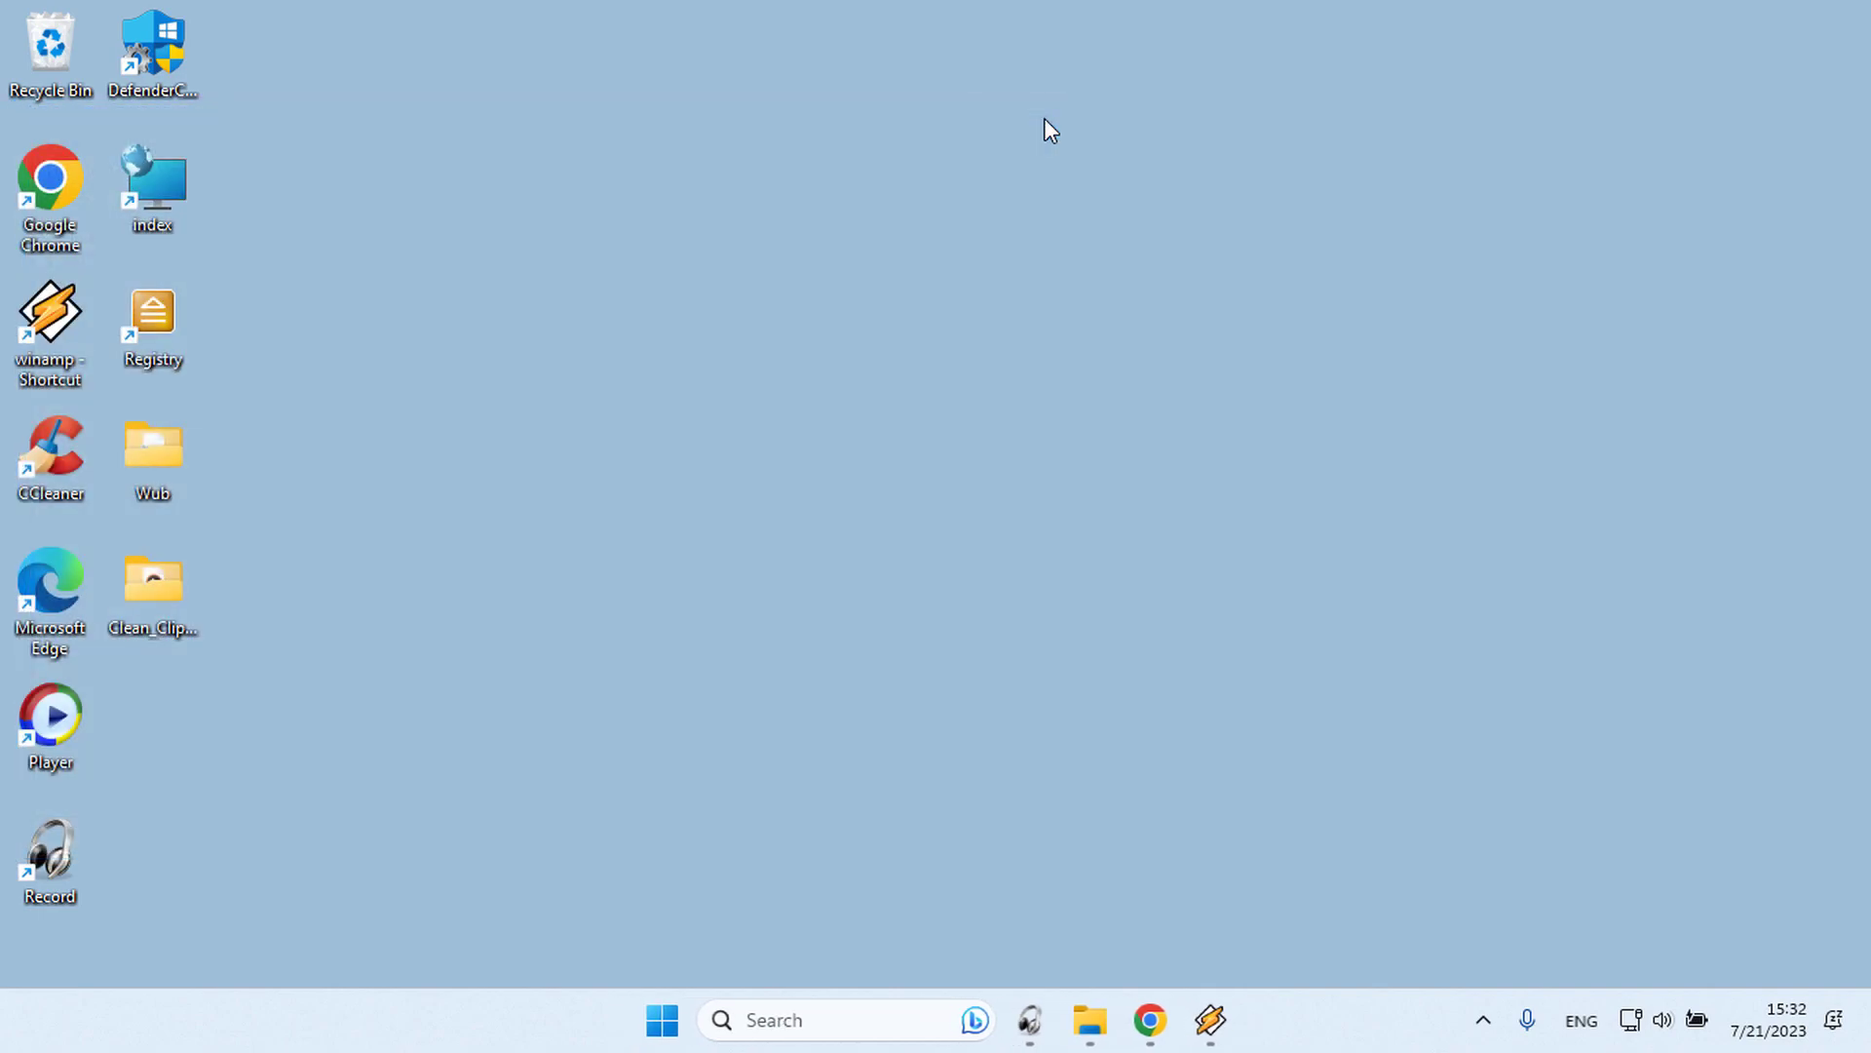
# Download SkipUAC.zip from the Sordum page, show it in Downloads, and minimize the windows
pyautogui.click(1151, 1018)
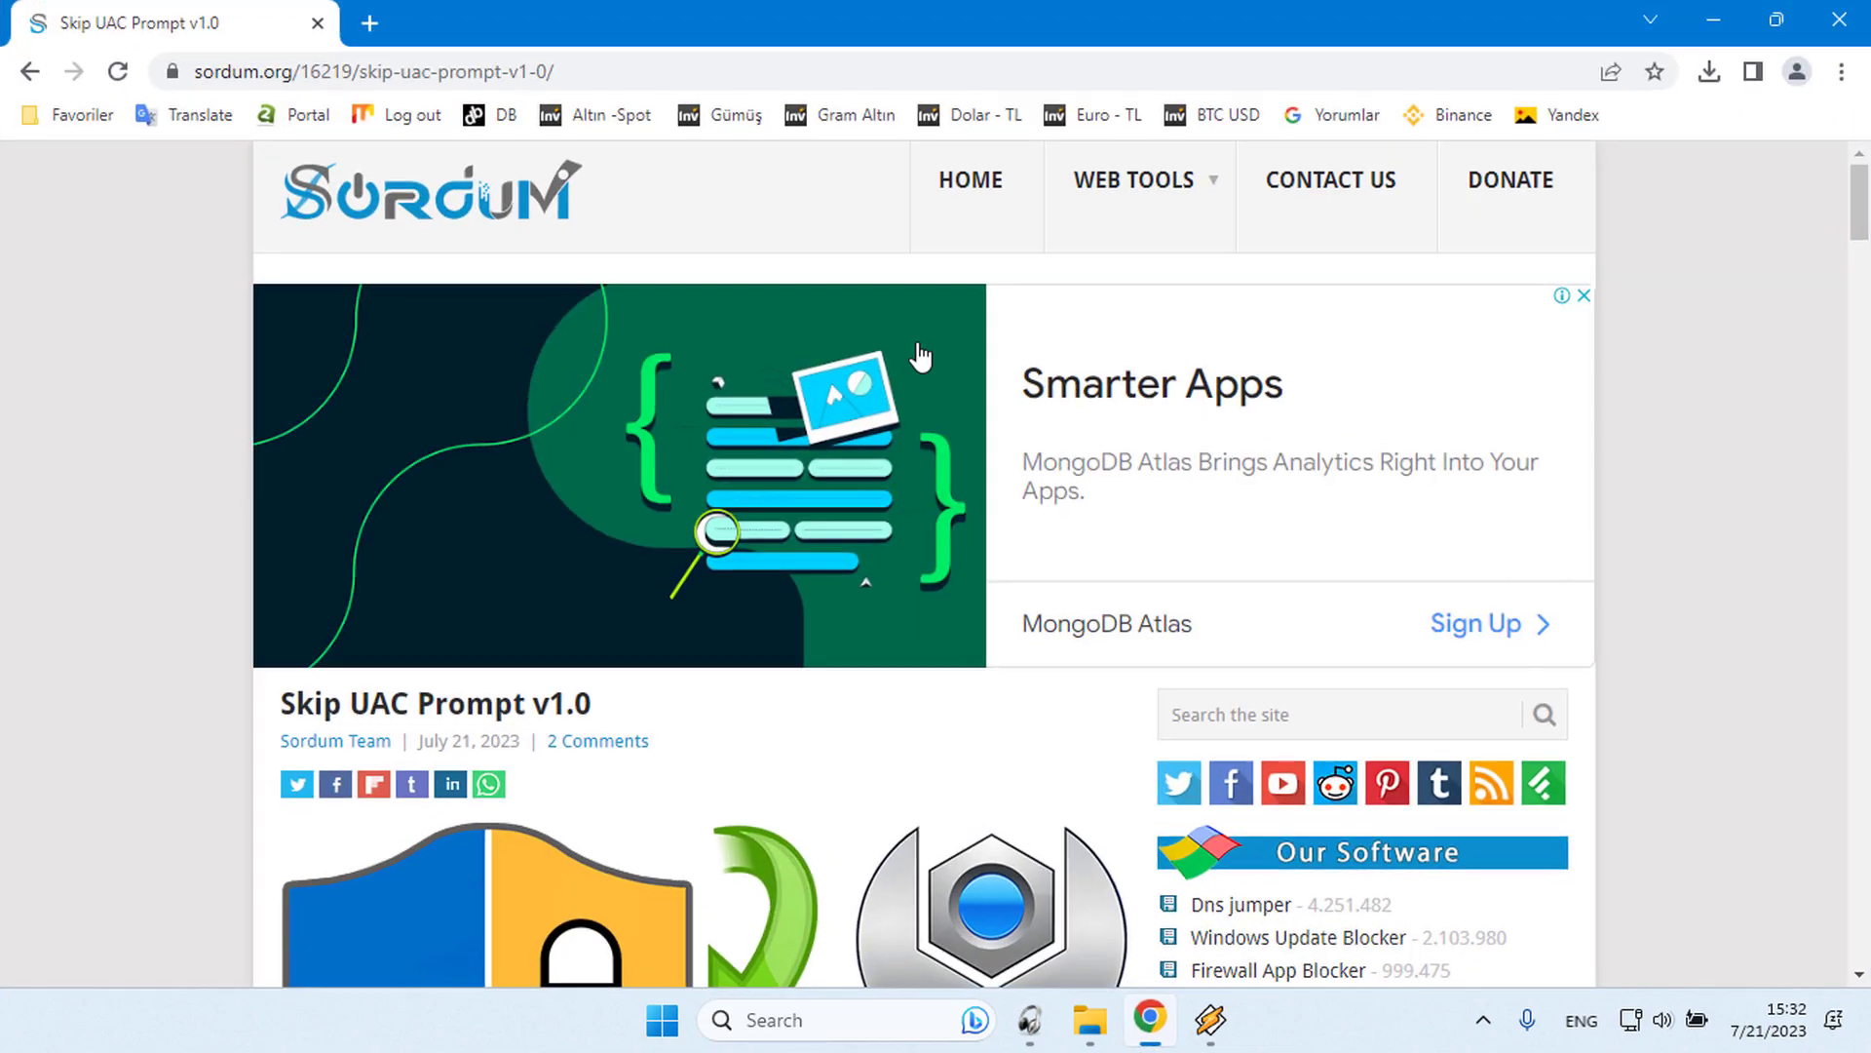
pyautogui.scroll(-2, 950, 409)
pyautogui.scroll(-2, 950, 409)
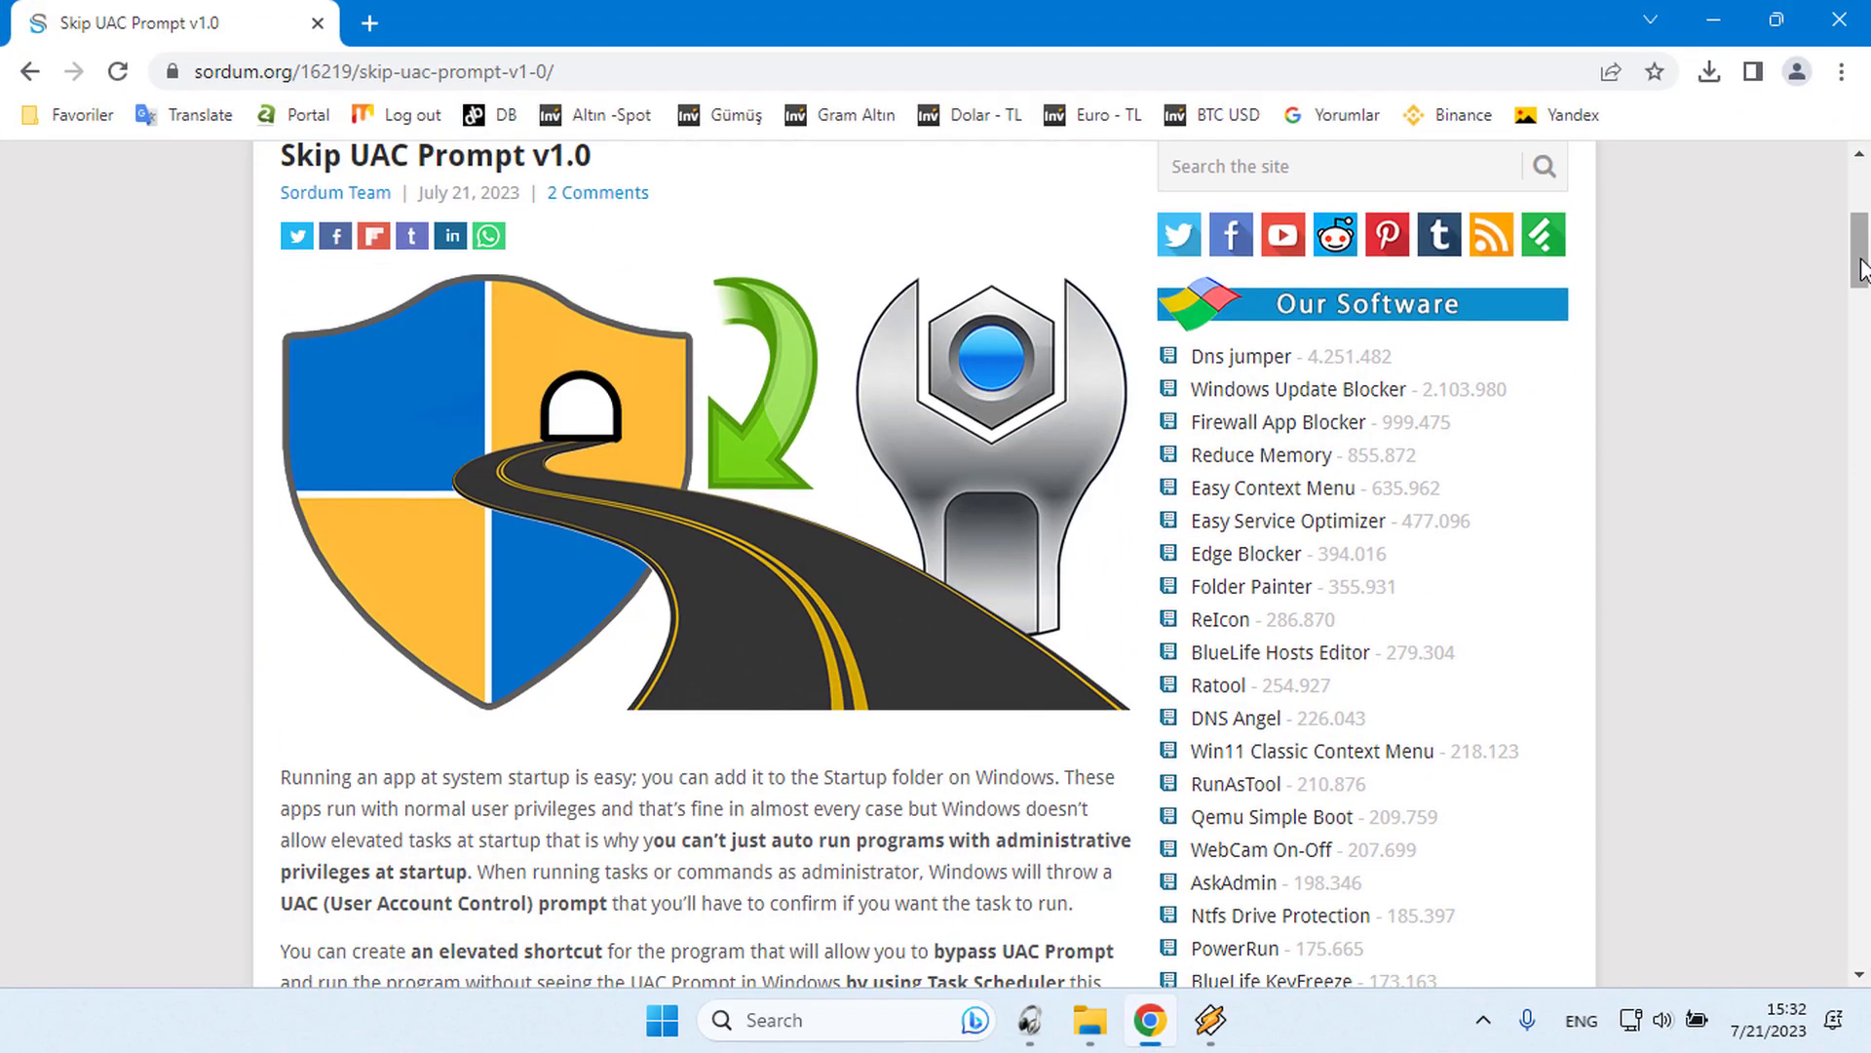
pyautogui.moveTo(1859, 252); pyautogui.dragTo(1860, 749)
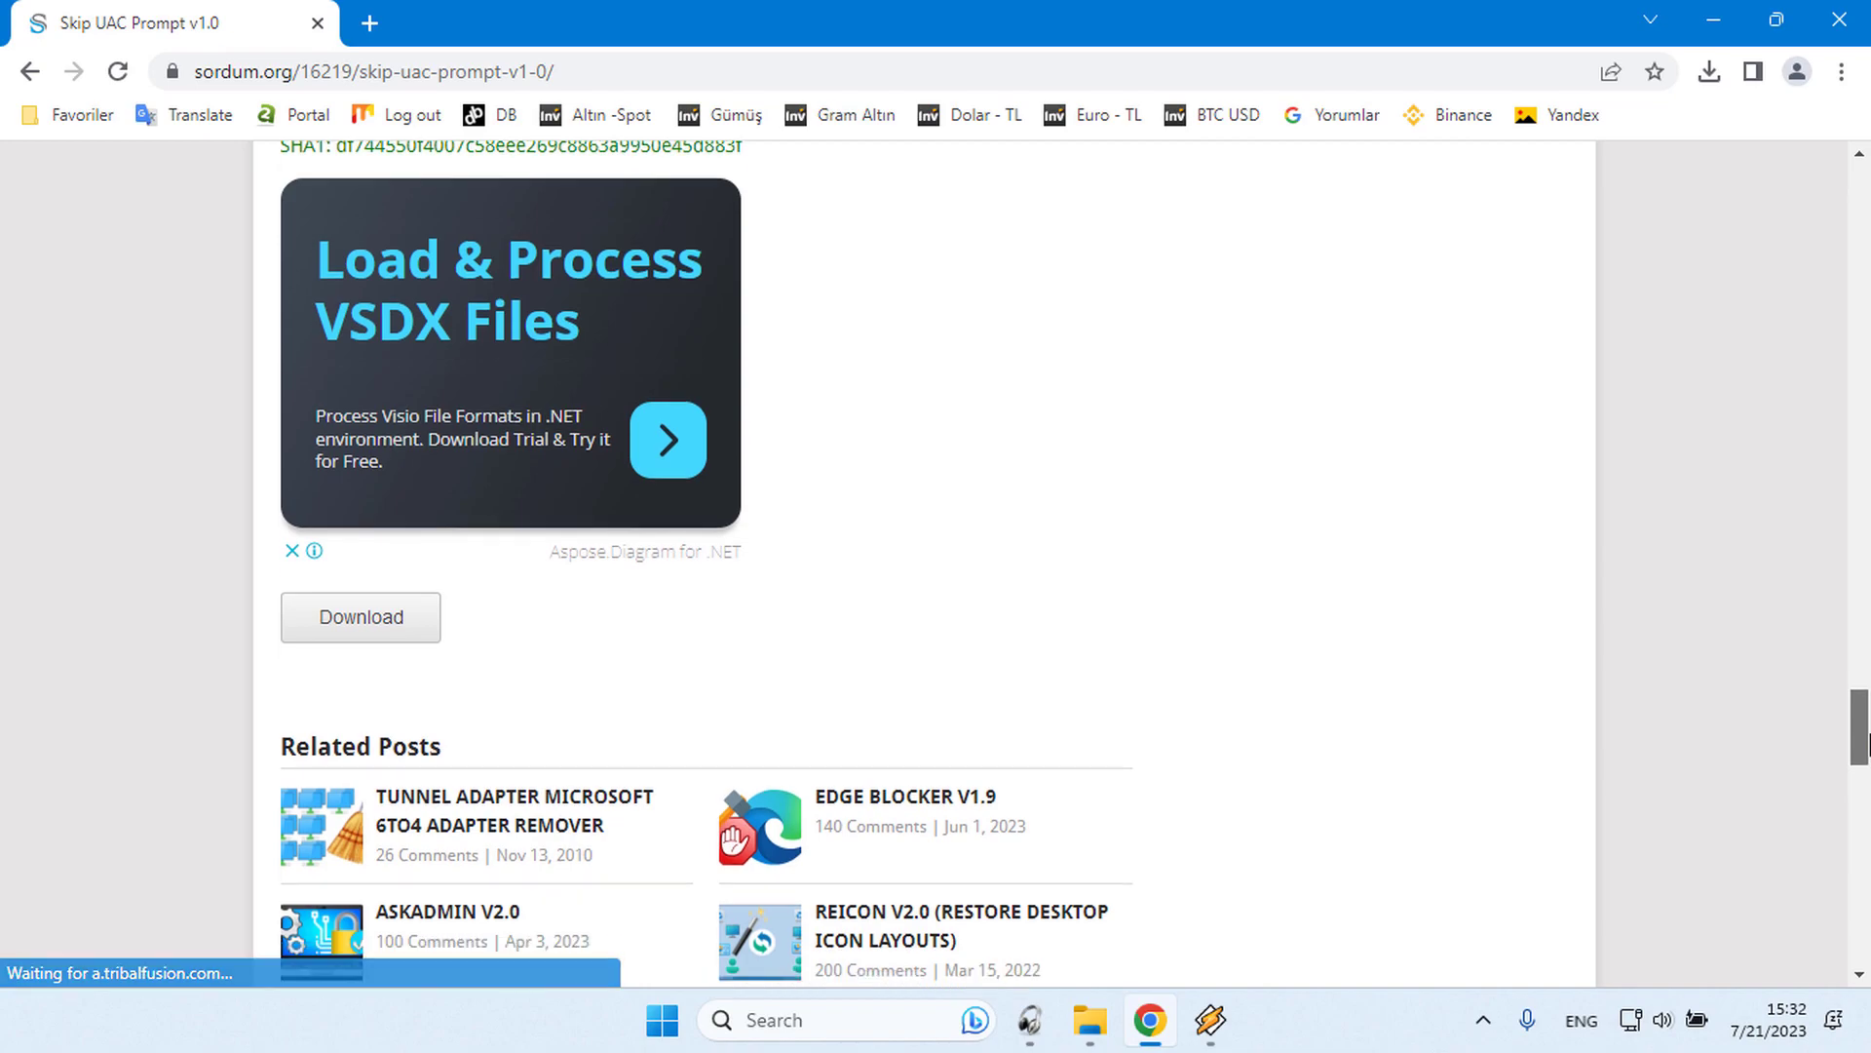
pyautogui.click(411, 619)
pyautogui.click(965, 666)
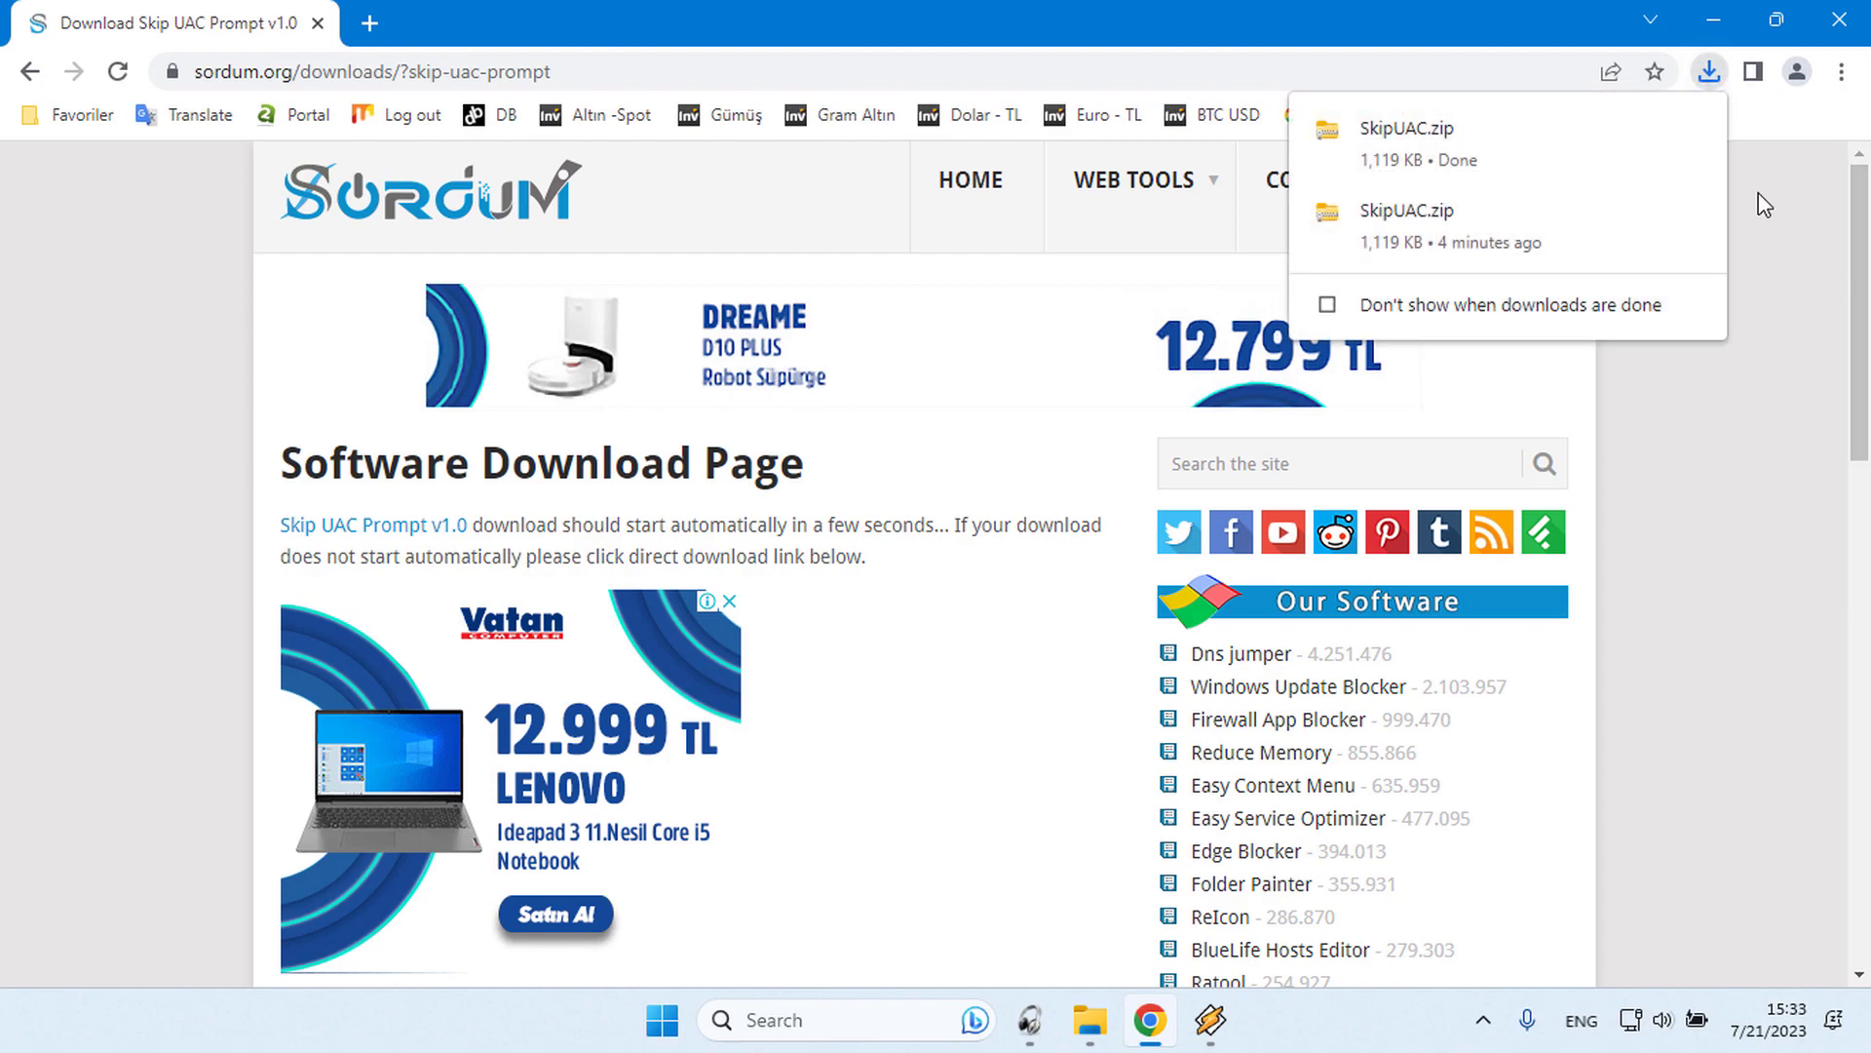
pyautogui.click(1643, 214)
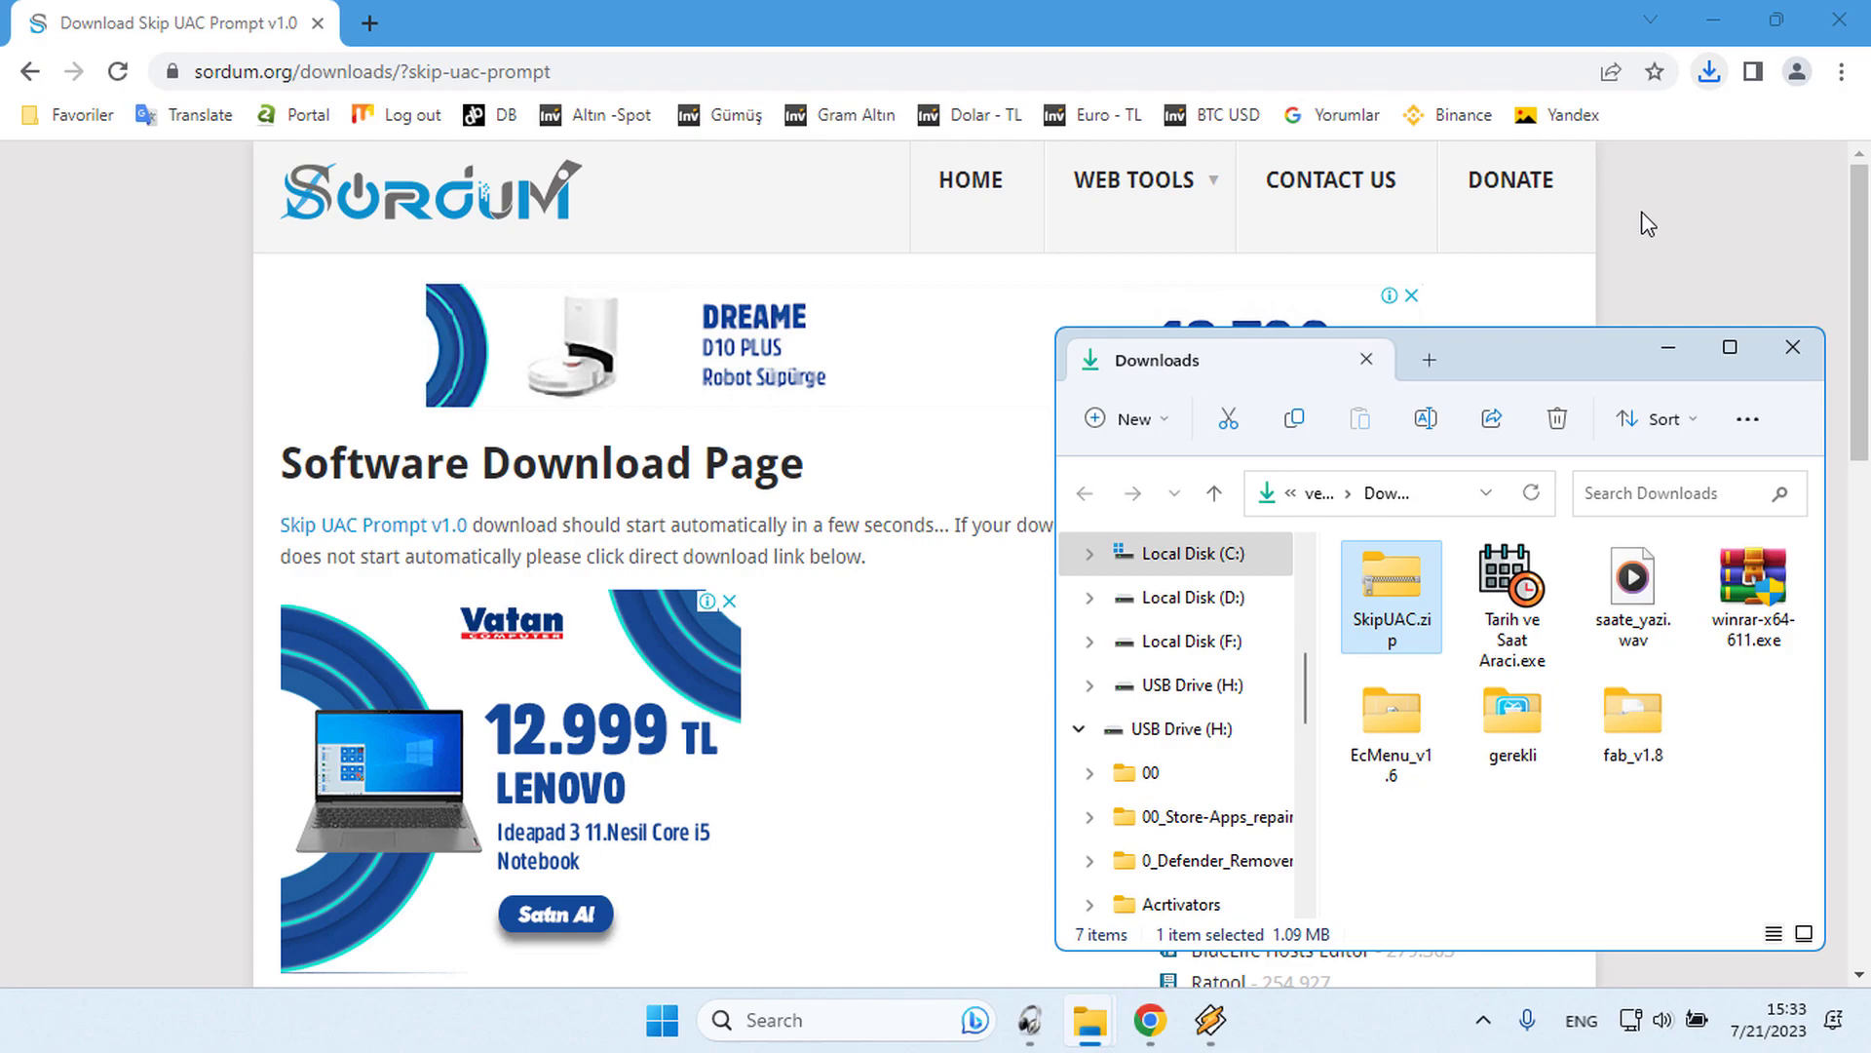
pyautogui.click(1668, 352)
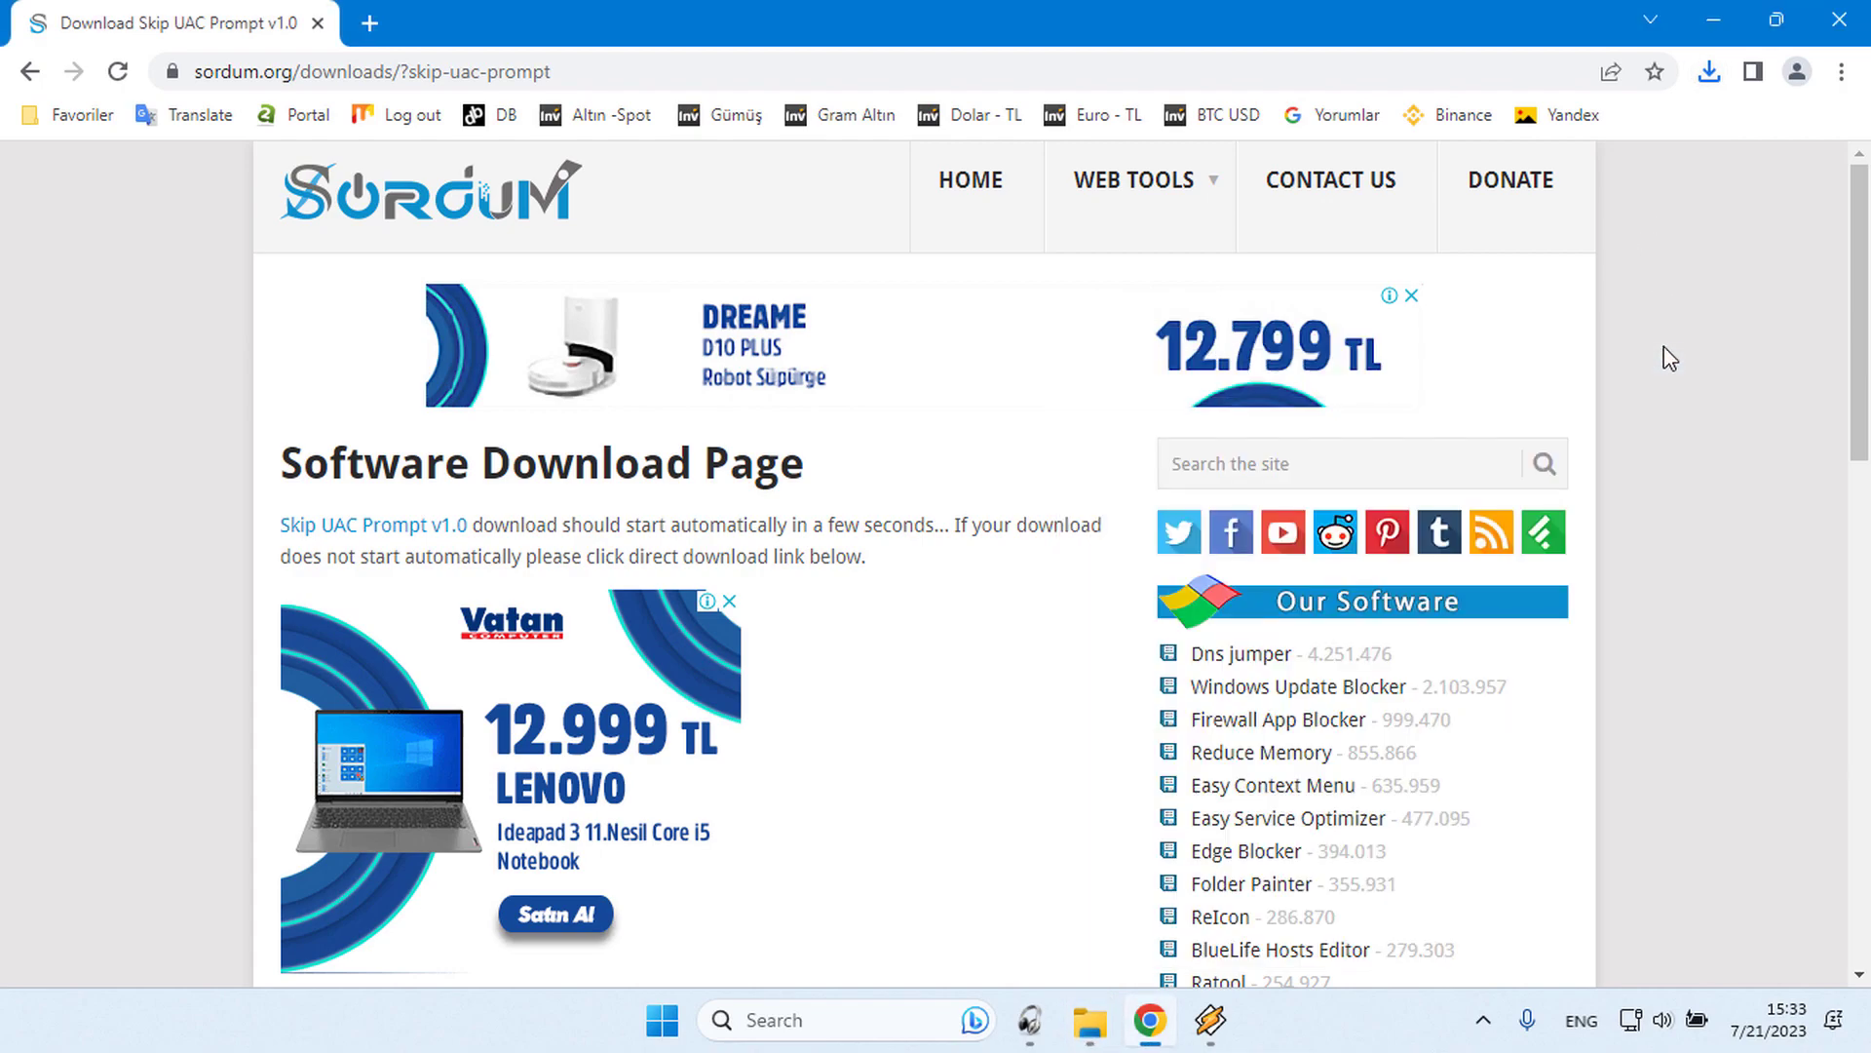
# Cut SkipUAC.zip from the Downloads folder and paste it onto the desktop
pyautogui.click(1151, 1019)
pyautogui.moveTo(1089, 1020)
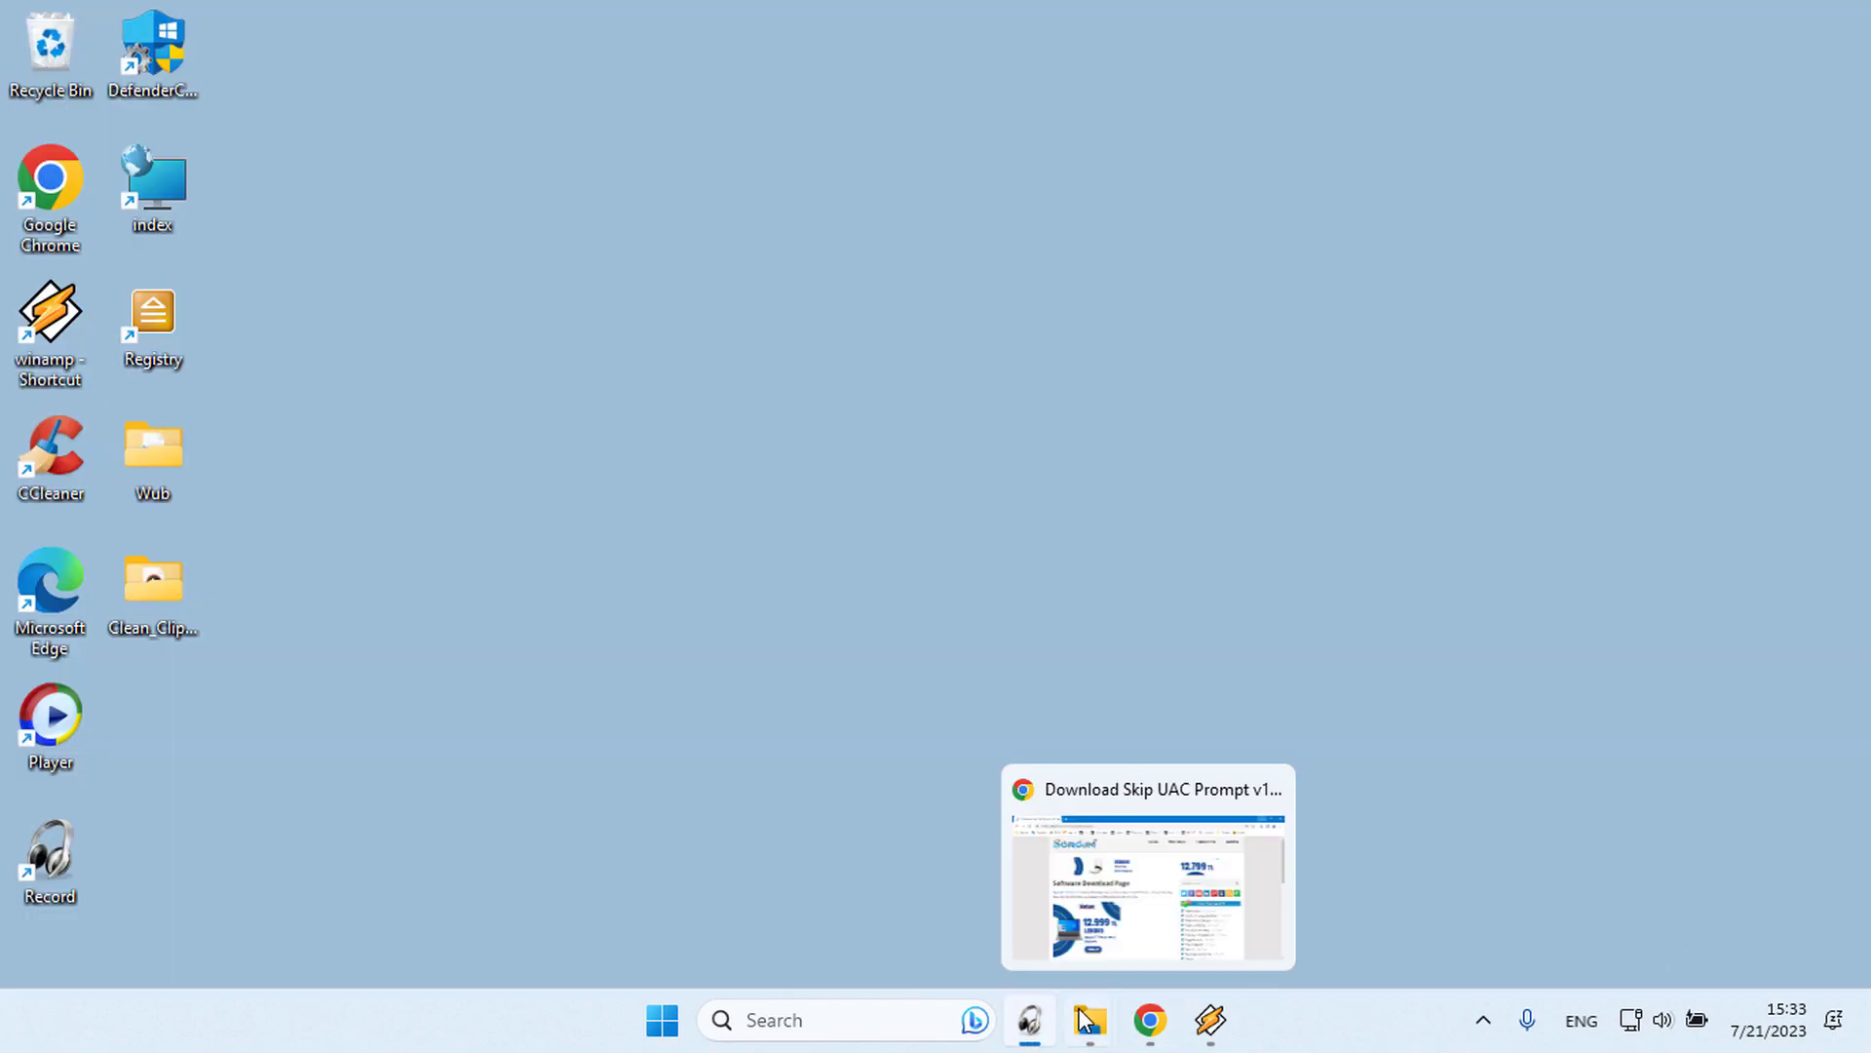
pyautogui.click(1043, 779)
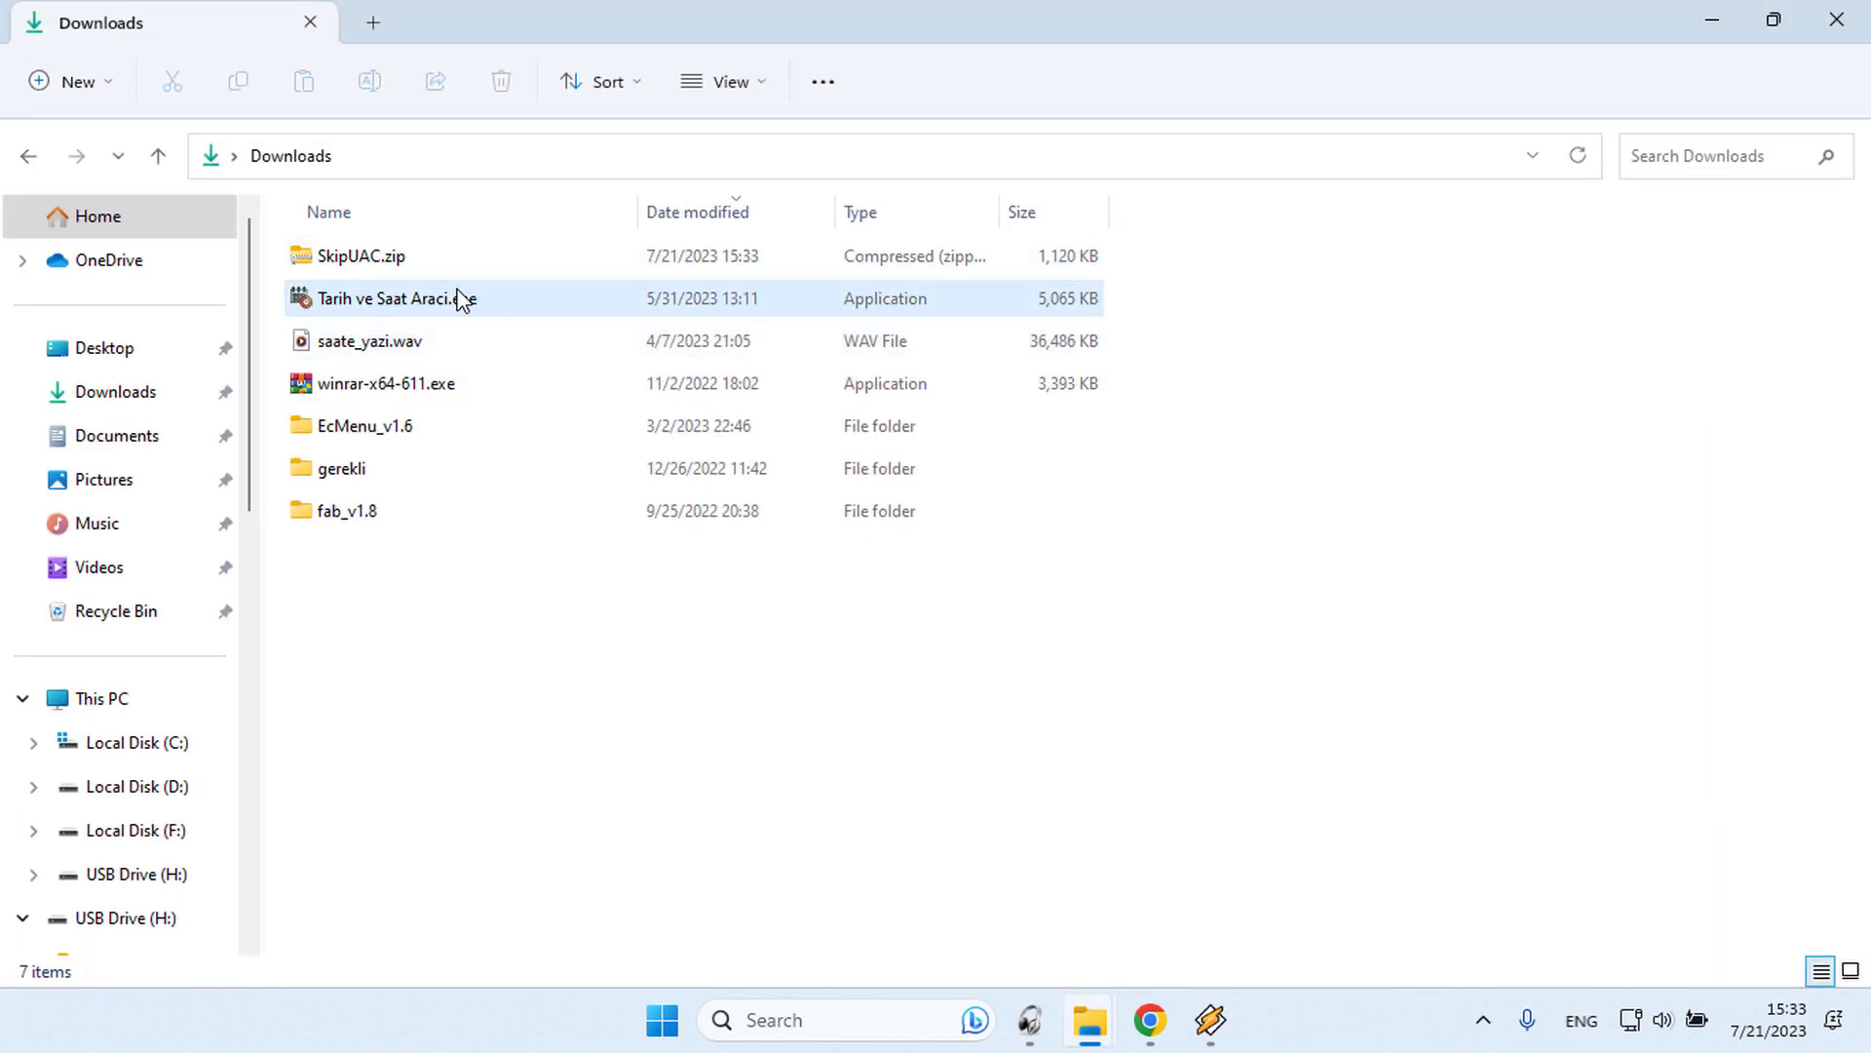
pyautogui.rightClick(376, 273)
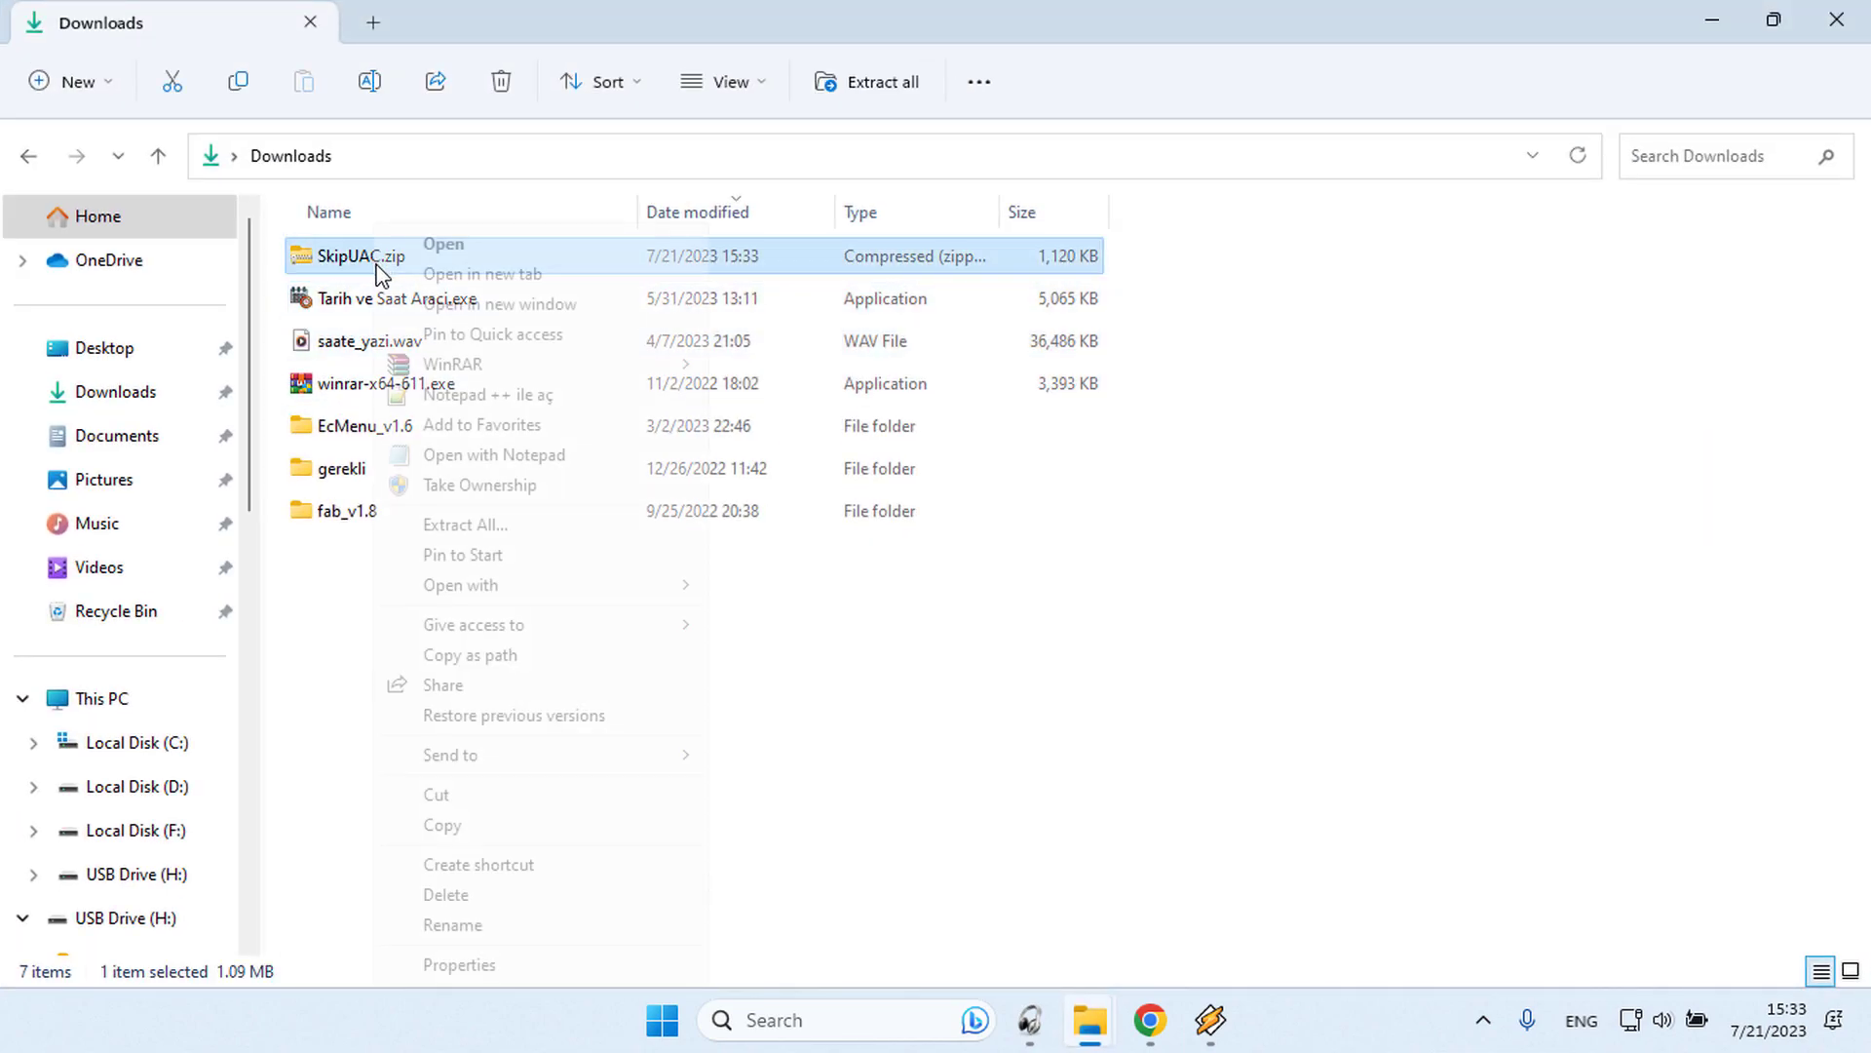
pyautogui.click(438, 793)
pyautogui.click(1712, 20)
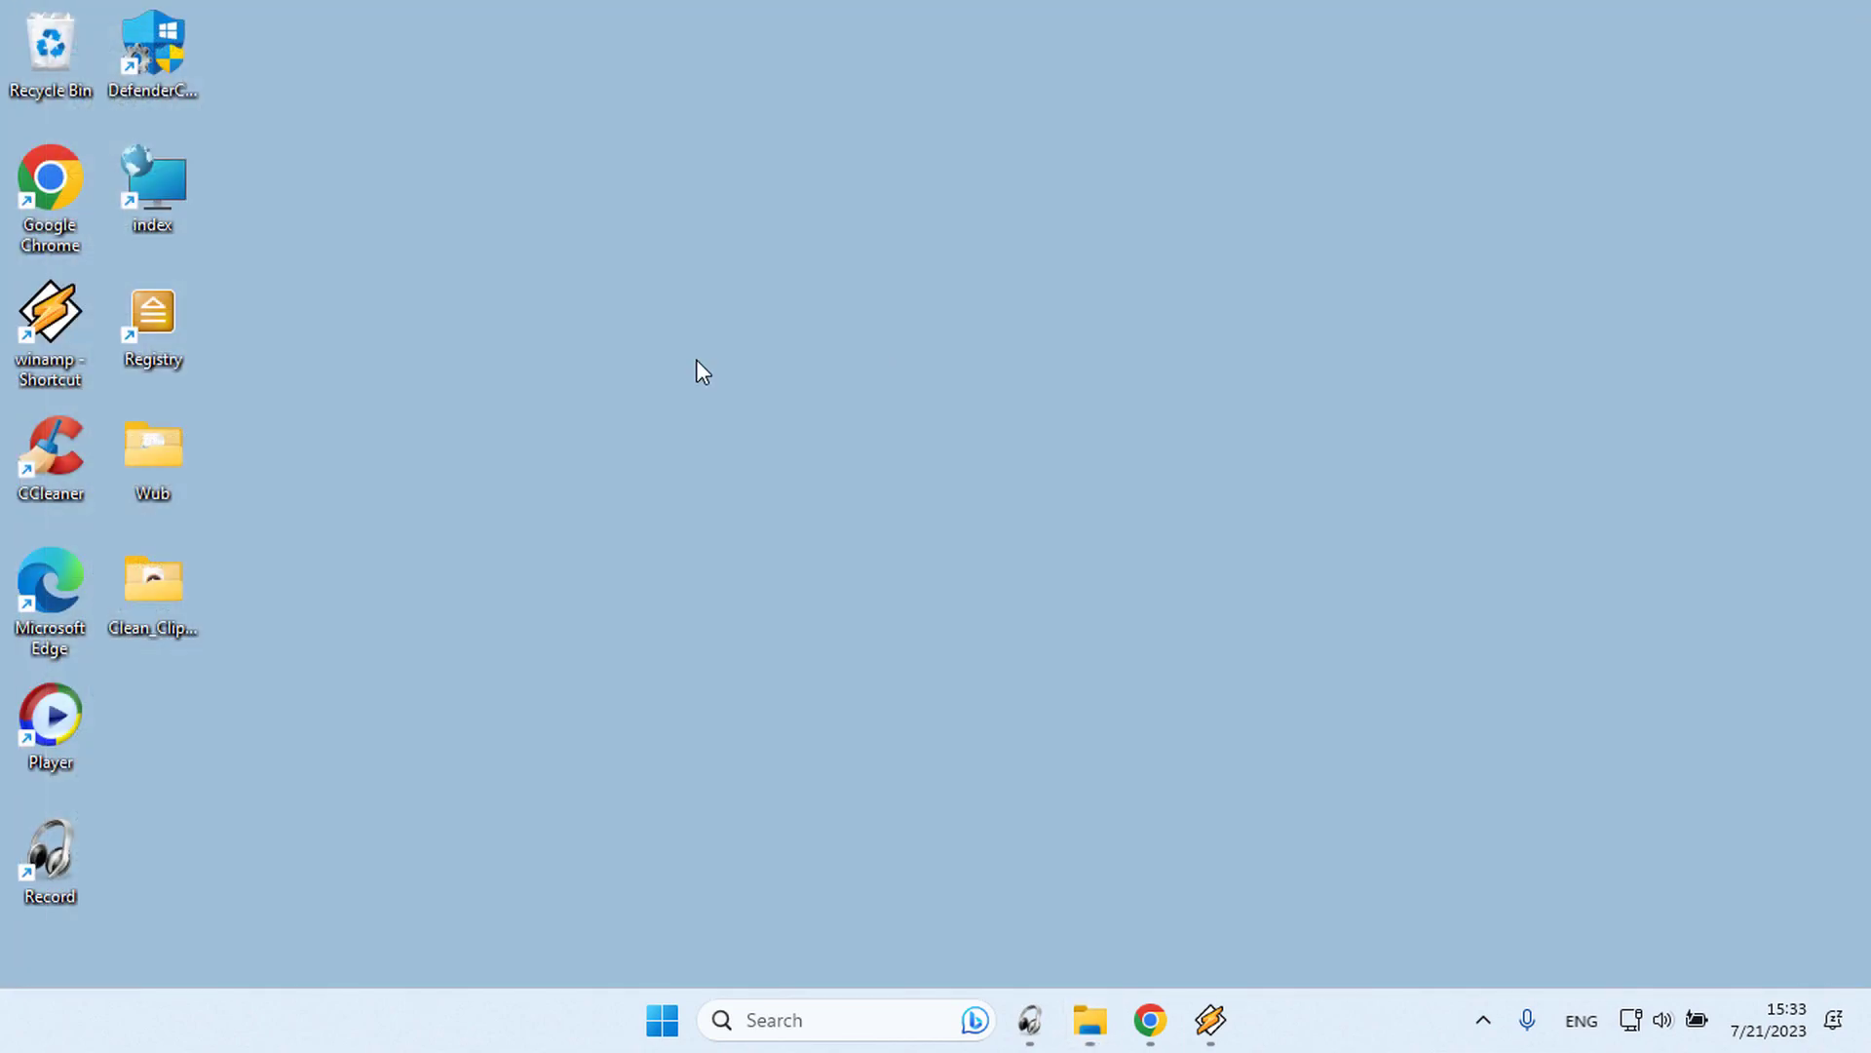
pyautogui.rightClick(439, 377)
pyautogui.click(508, 487)
# Extract the SkipUAC folder to the desktop, delete the zip, and place the folder in the left icon column
pyautogui.doubleClick(465, 323)
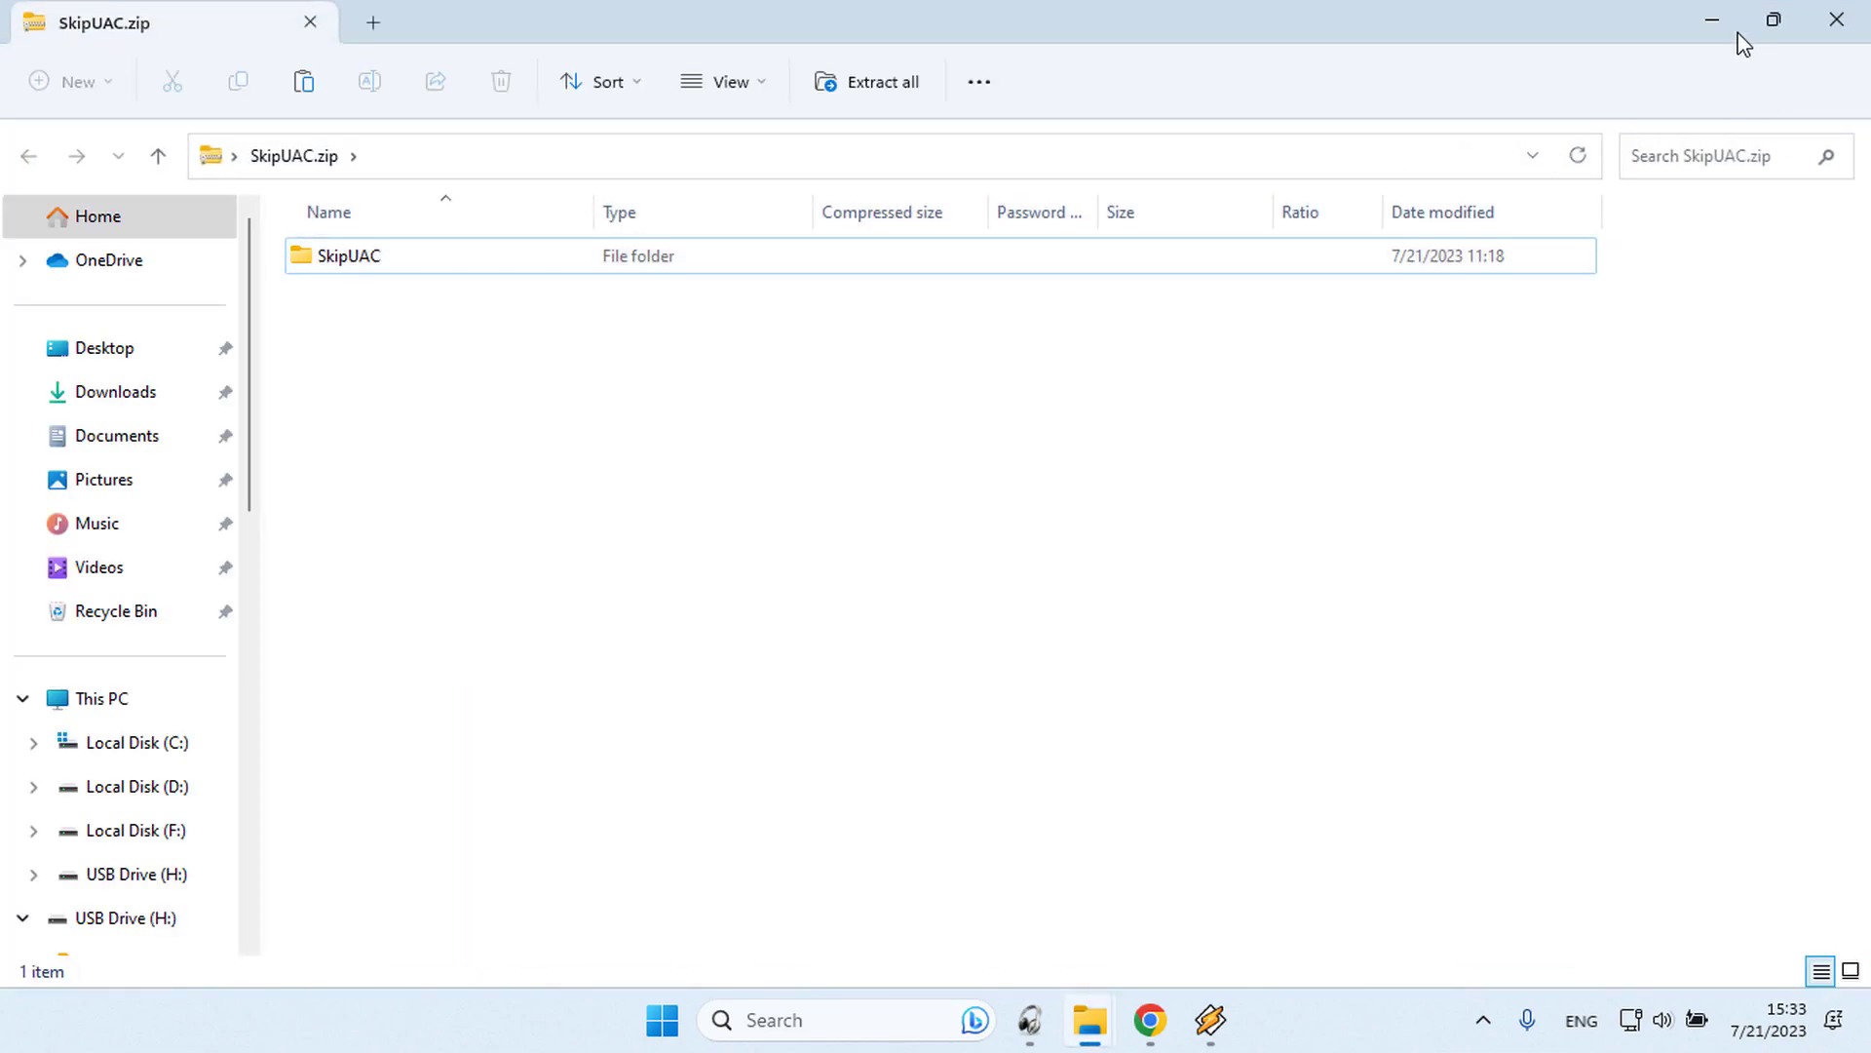
pyautogui.click(1772, 19)
pyautogui.moveTo(383, 620); pyautogui.dragTo(1106, 350)
pyautogui.click(773, 373)
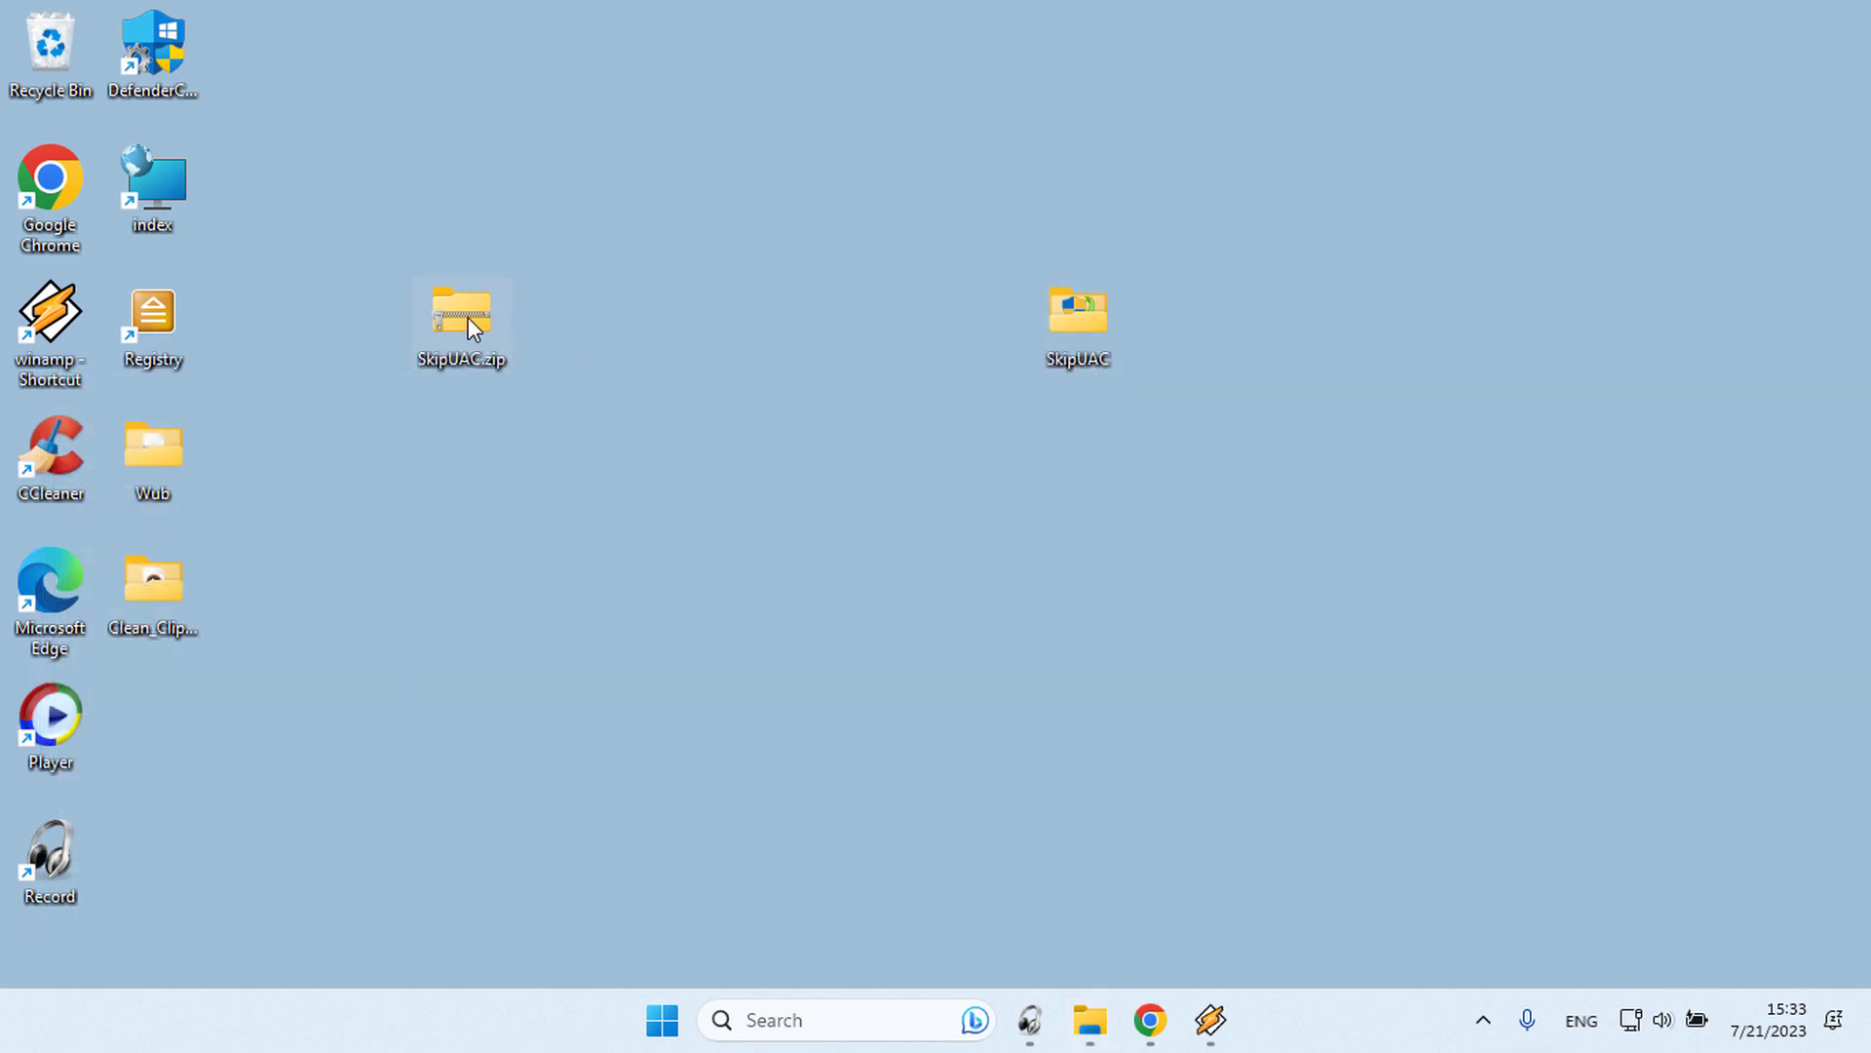
pyautogui.rightClick(465, 278)
pyautogui.click(513, 893)
pyautogui.moveTo(1089, 325); pyautogui.dragTo(153, 724)
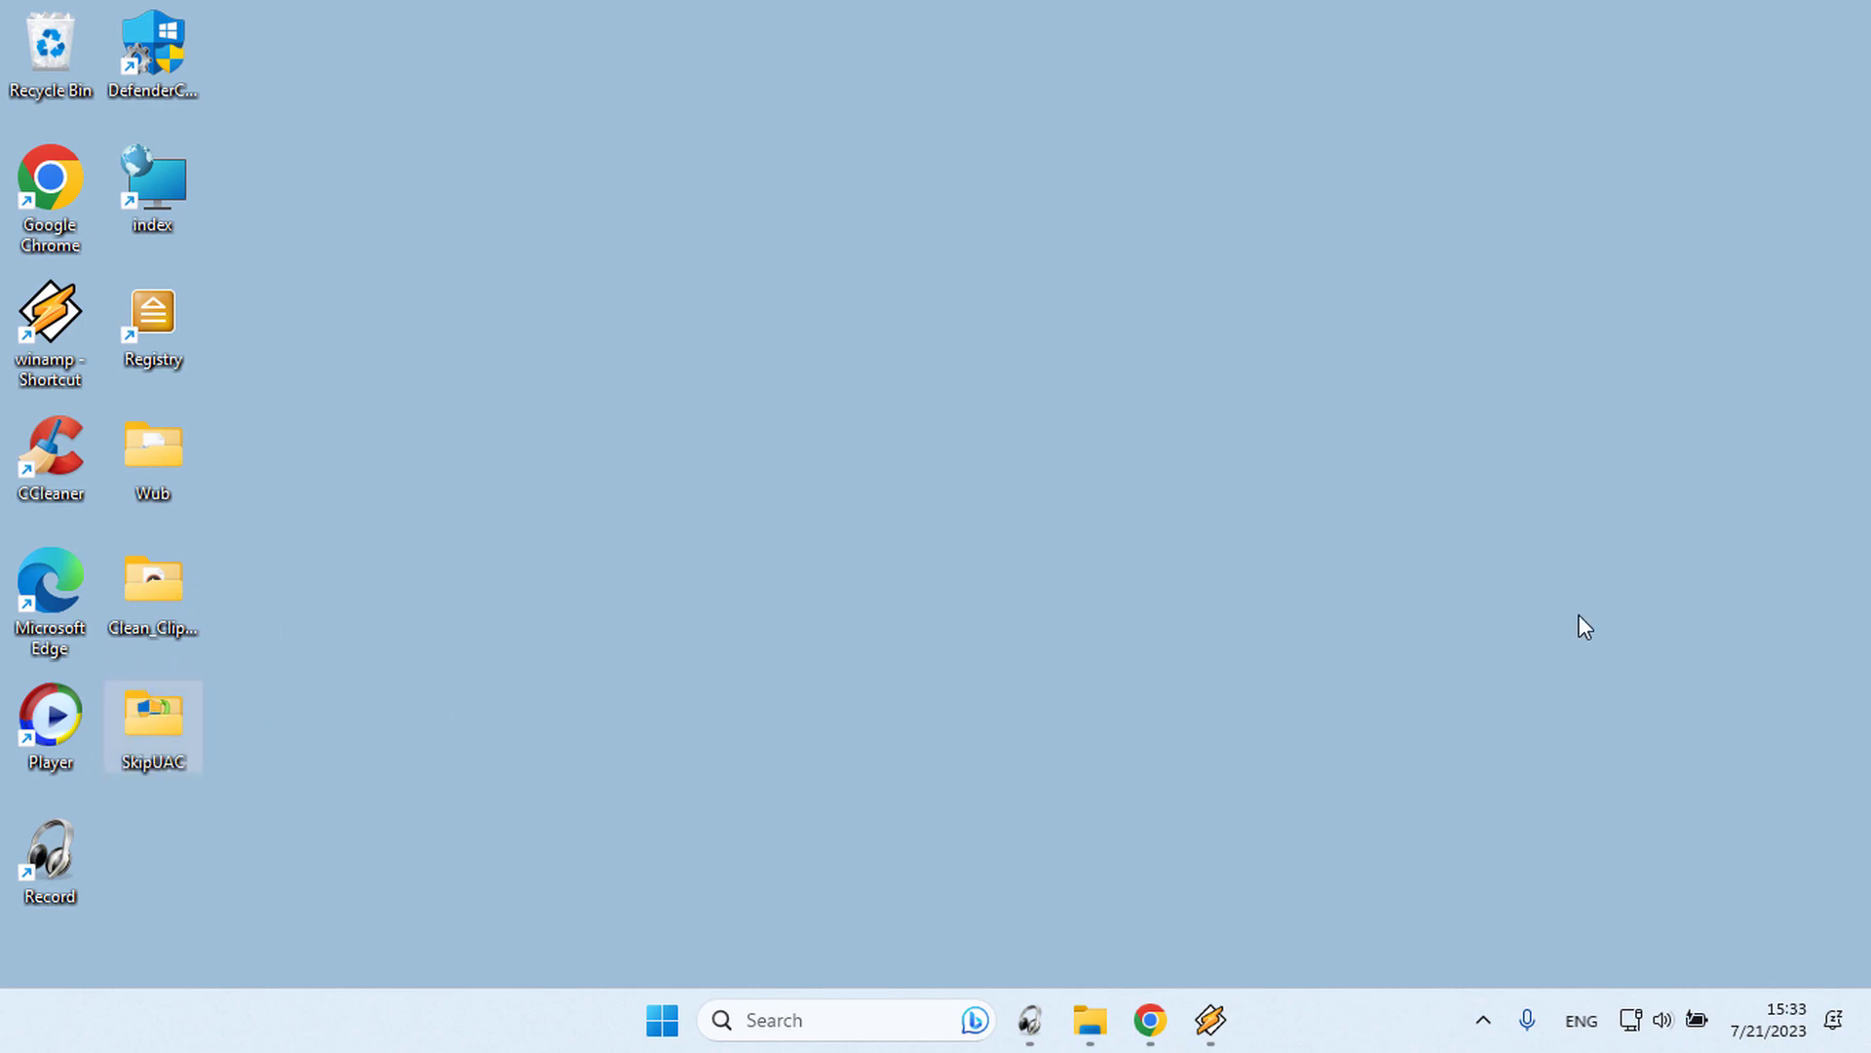
pyautogui.click(1663, 949)
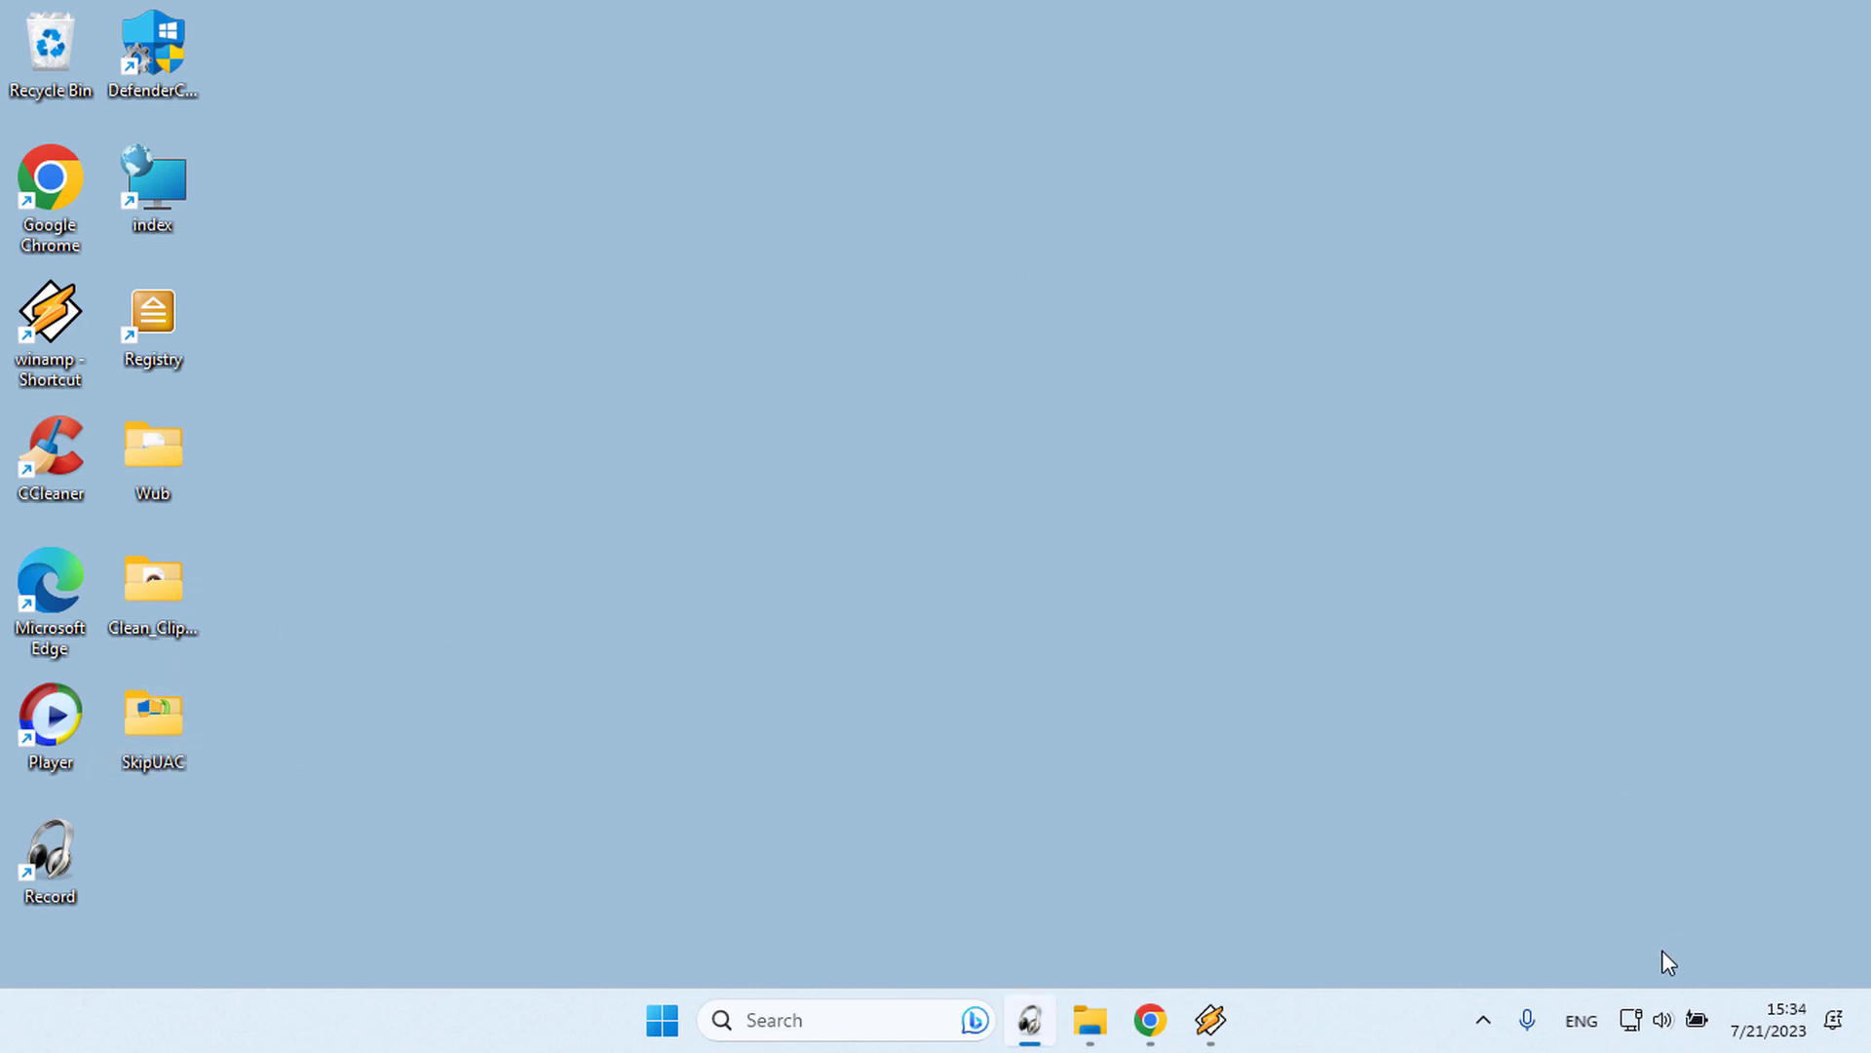
# Run SkipUAC_x64.exe from the SkipUAC folder past the SmartScreen 'Run anyway' warning
pyautogui.doubleClick(150, 727)
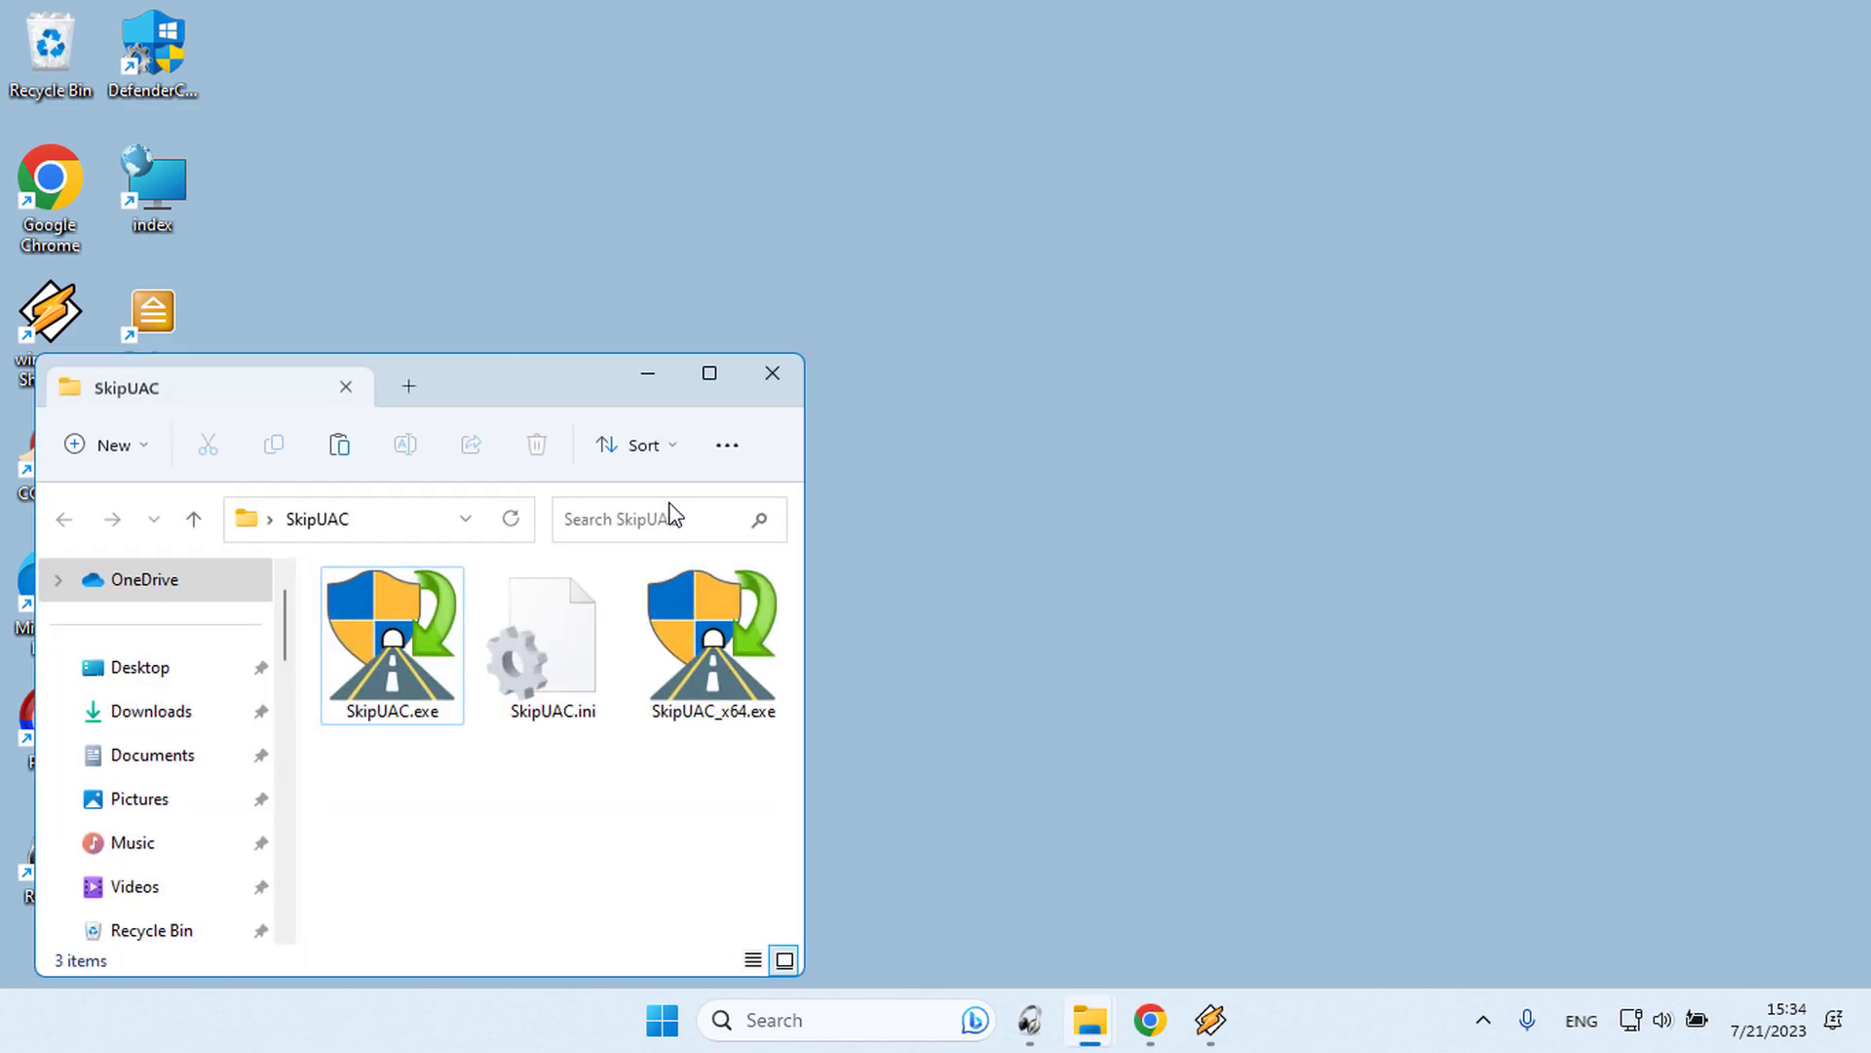
pyautogui.click(706, 632)
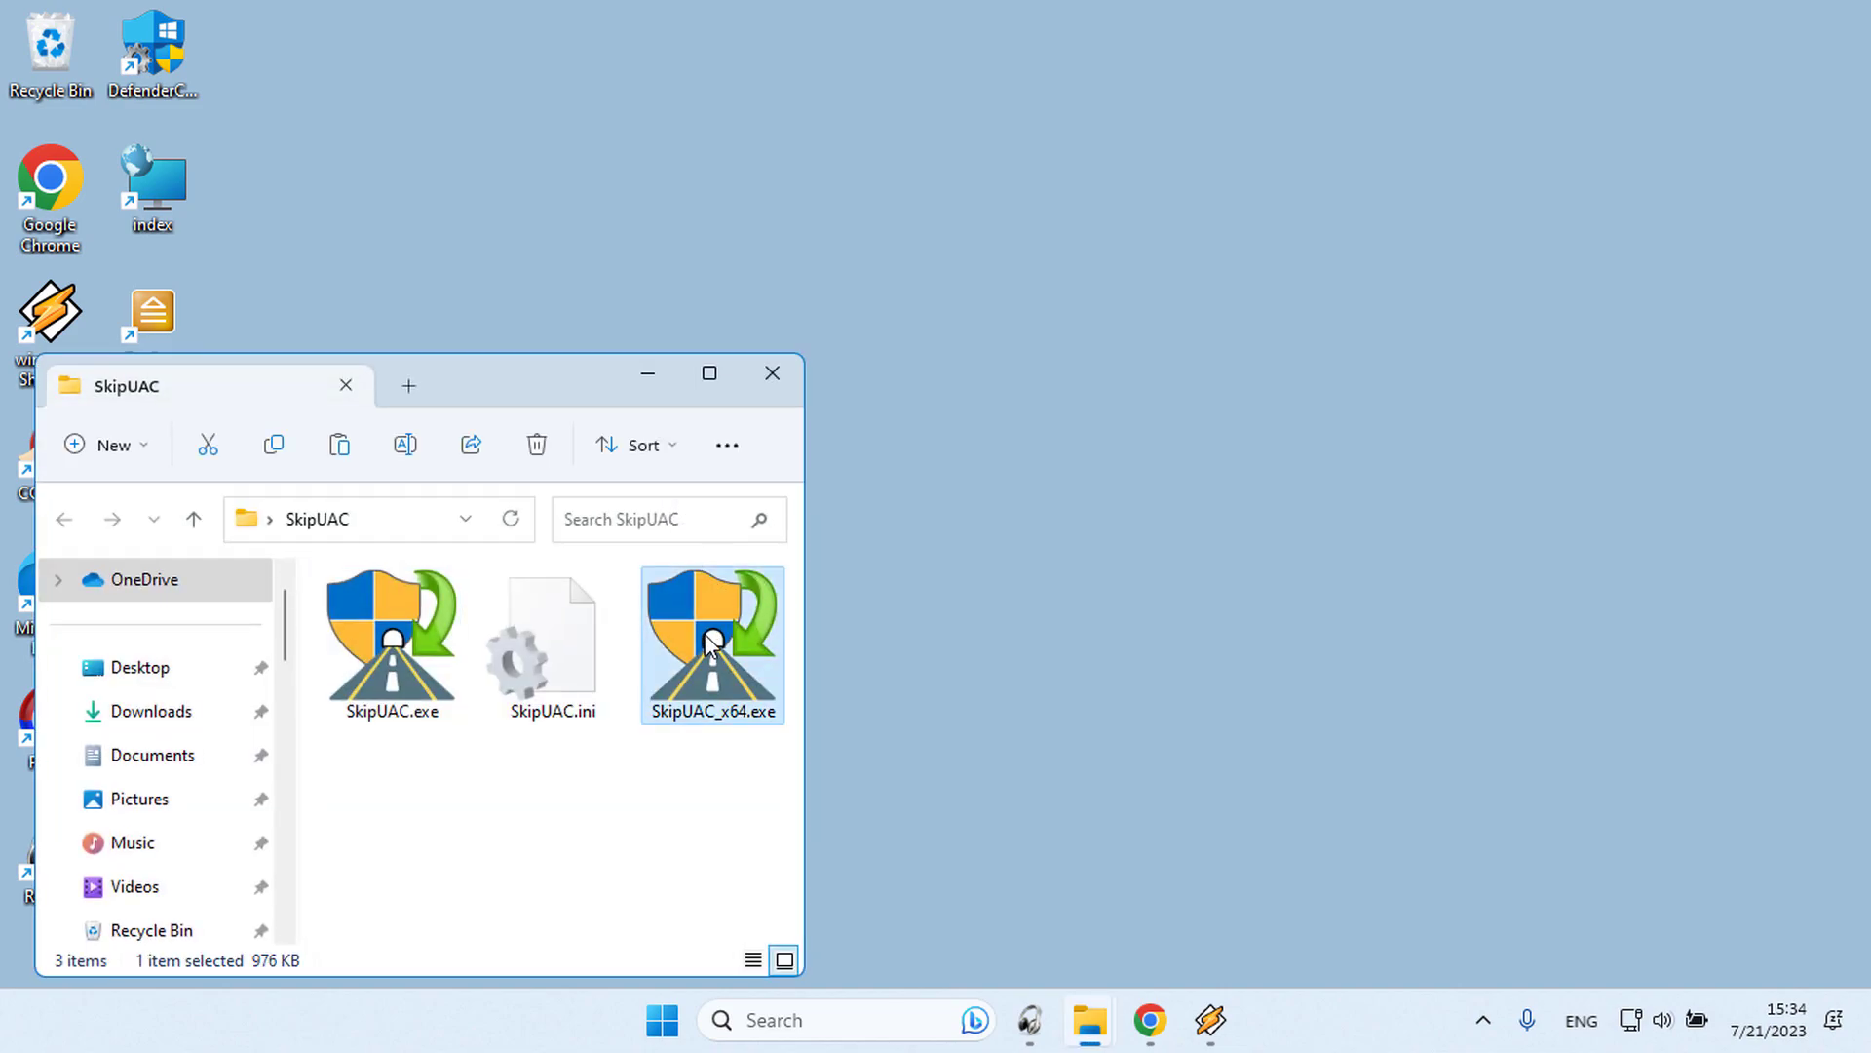
pyautogui.doubleClick(705, 634)
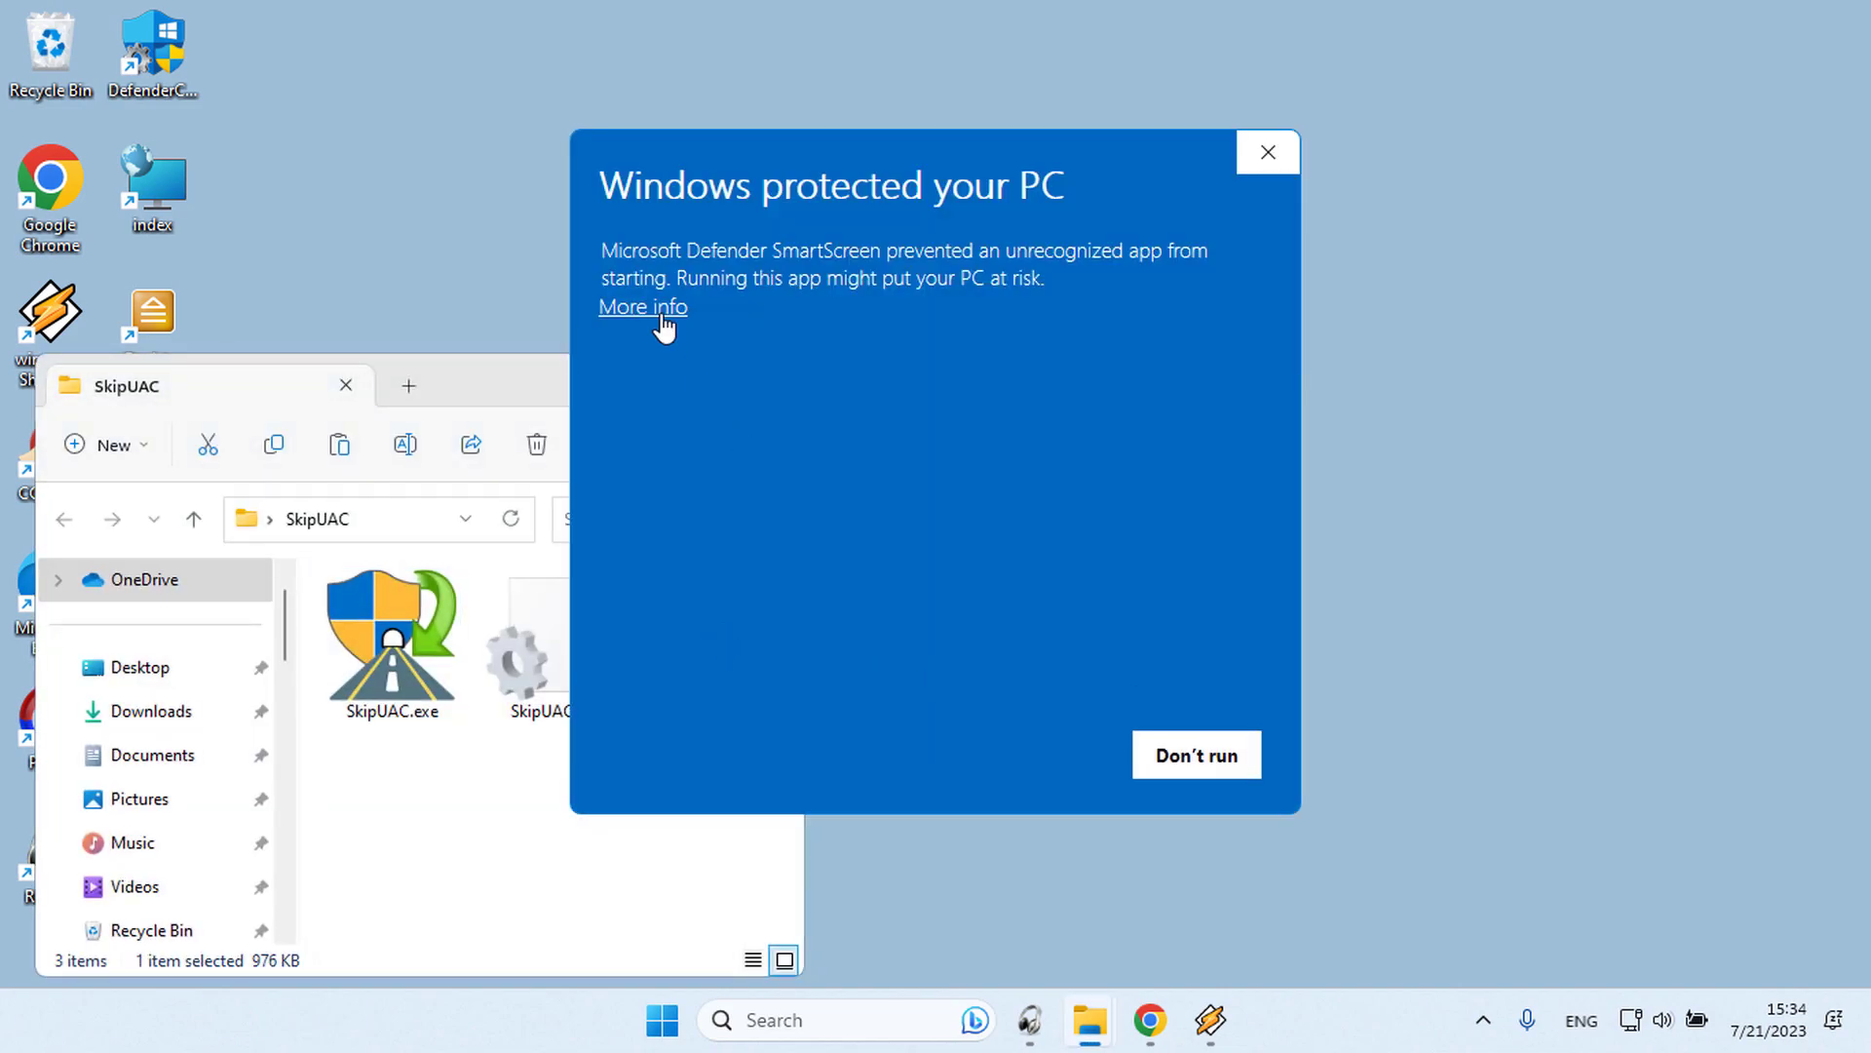
pyautogui.click(662, 327)
pyautogui.click(1002, 752)
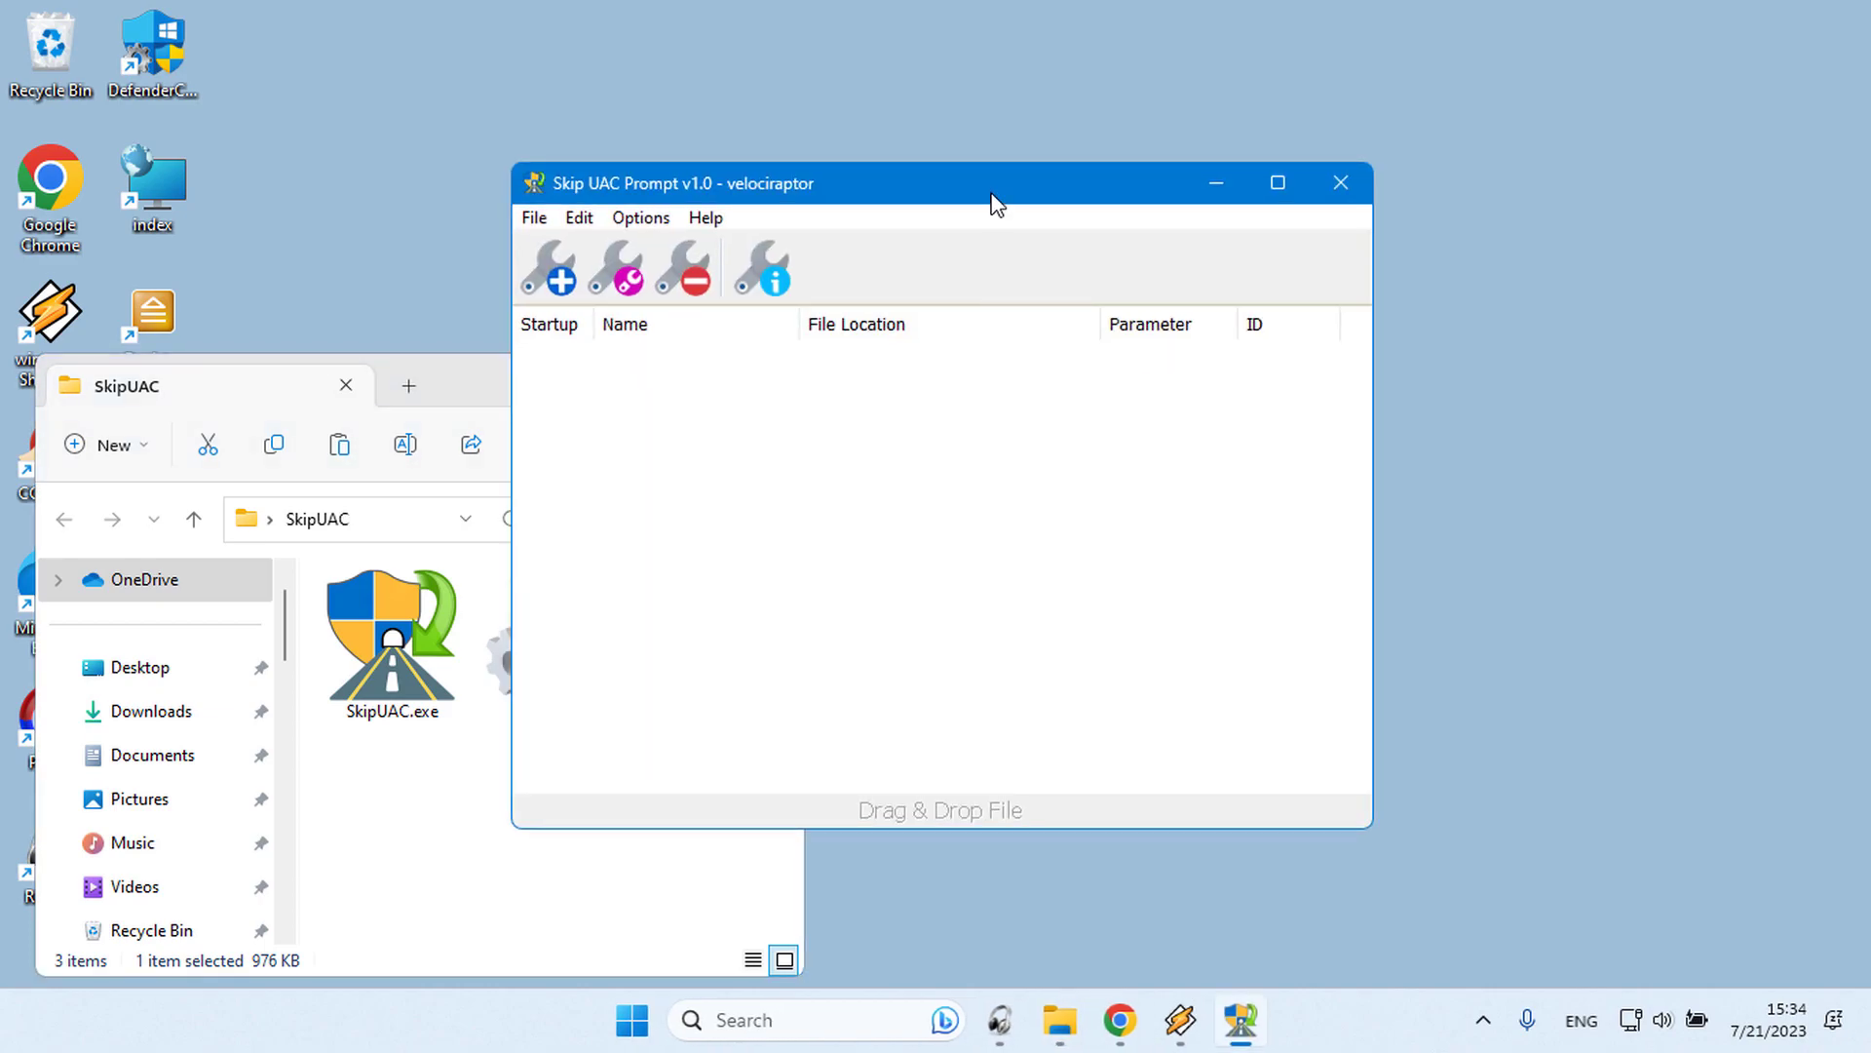
# Drag DnsJumper.exe from the Registry folder into Skip UAC Prompt, listing DNS Jumper v2.2
pyautogui.moveTo(990, 190)
pyautogui.mouseDown()
pyautogui.moveTo(1283, 133)
pyautogui.moveTo(1447, 151)
pyautogui.mouseUp()
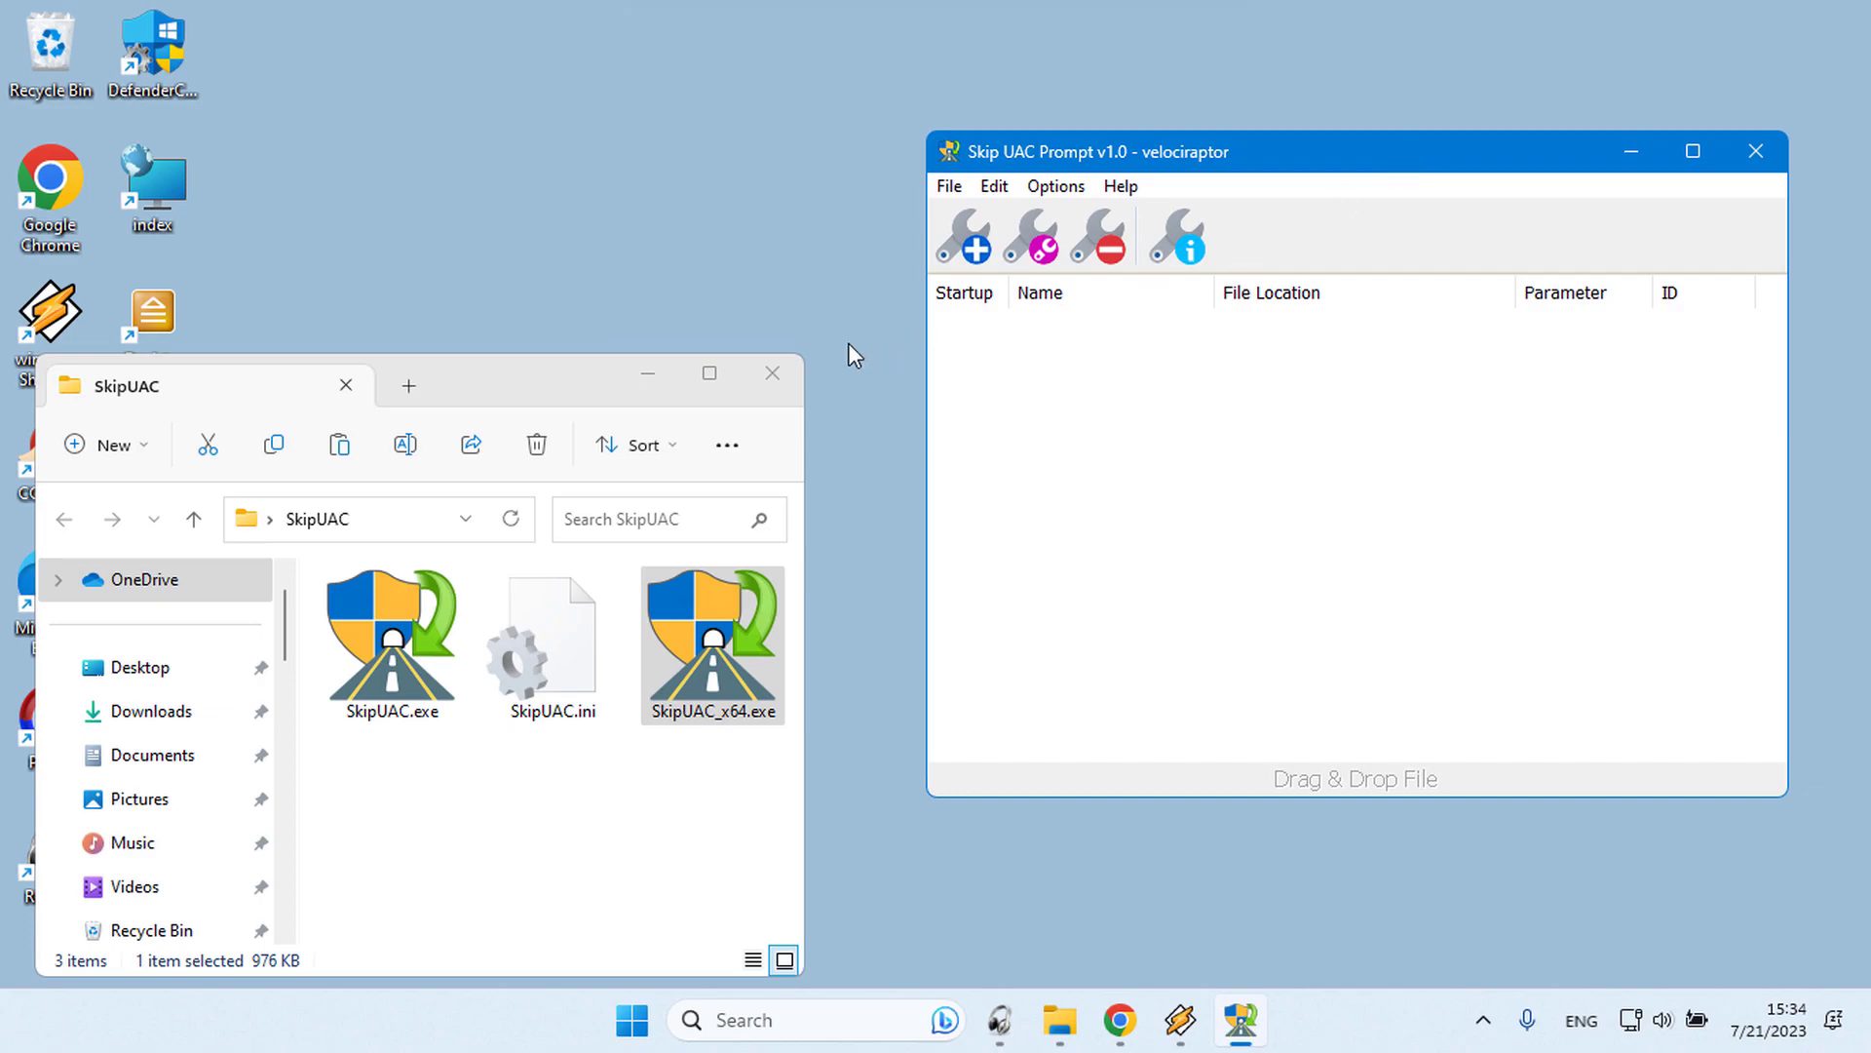
pyautogui.click(774, 378)
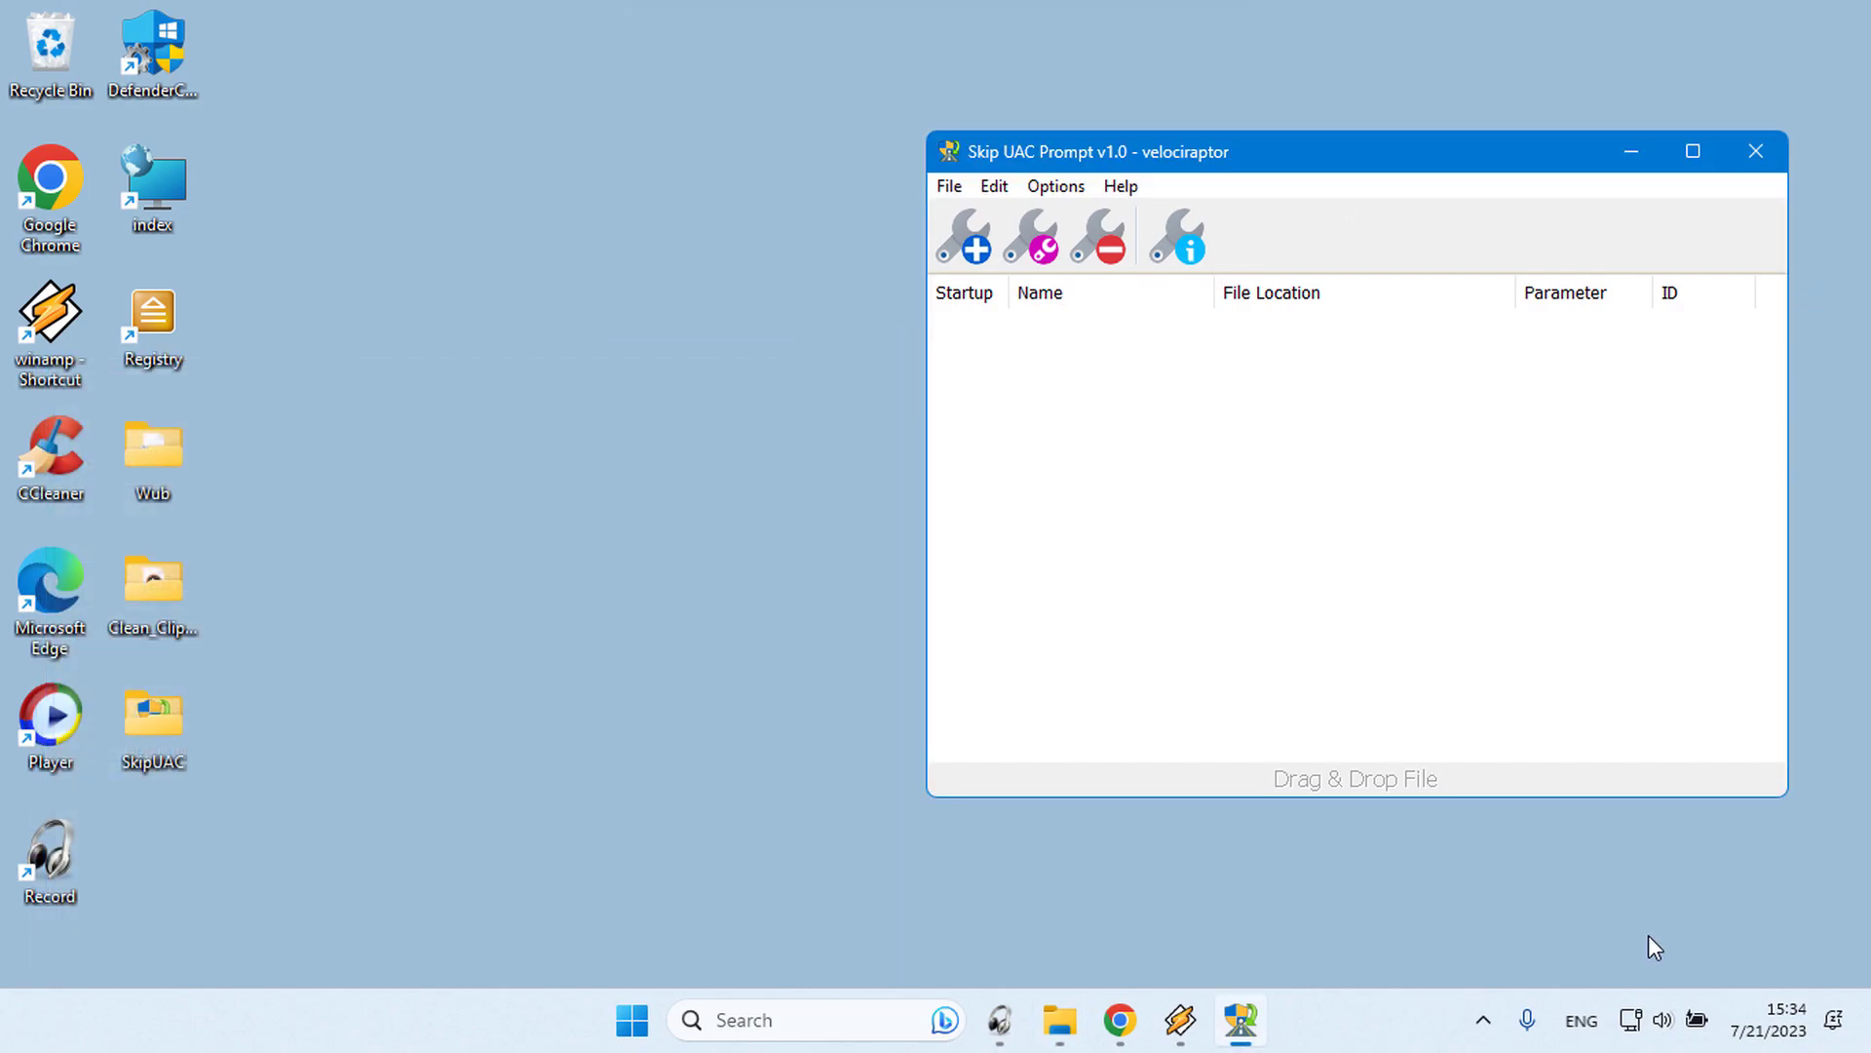
pyautogui.doubleClick(157, 314)
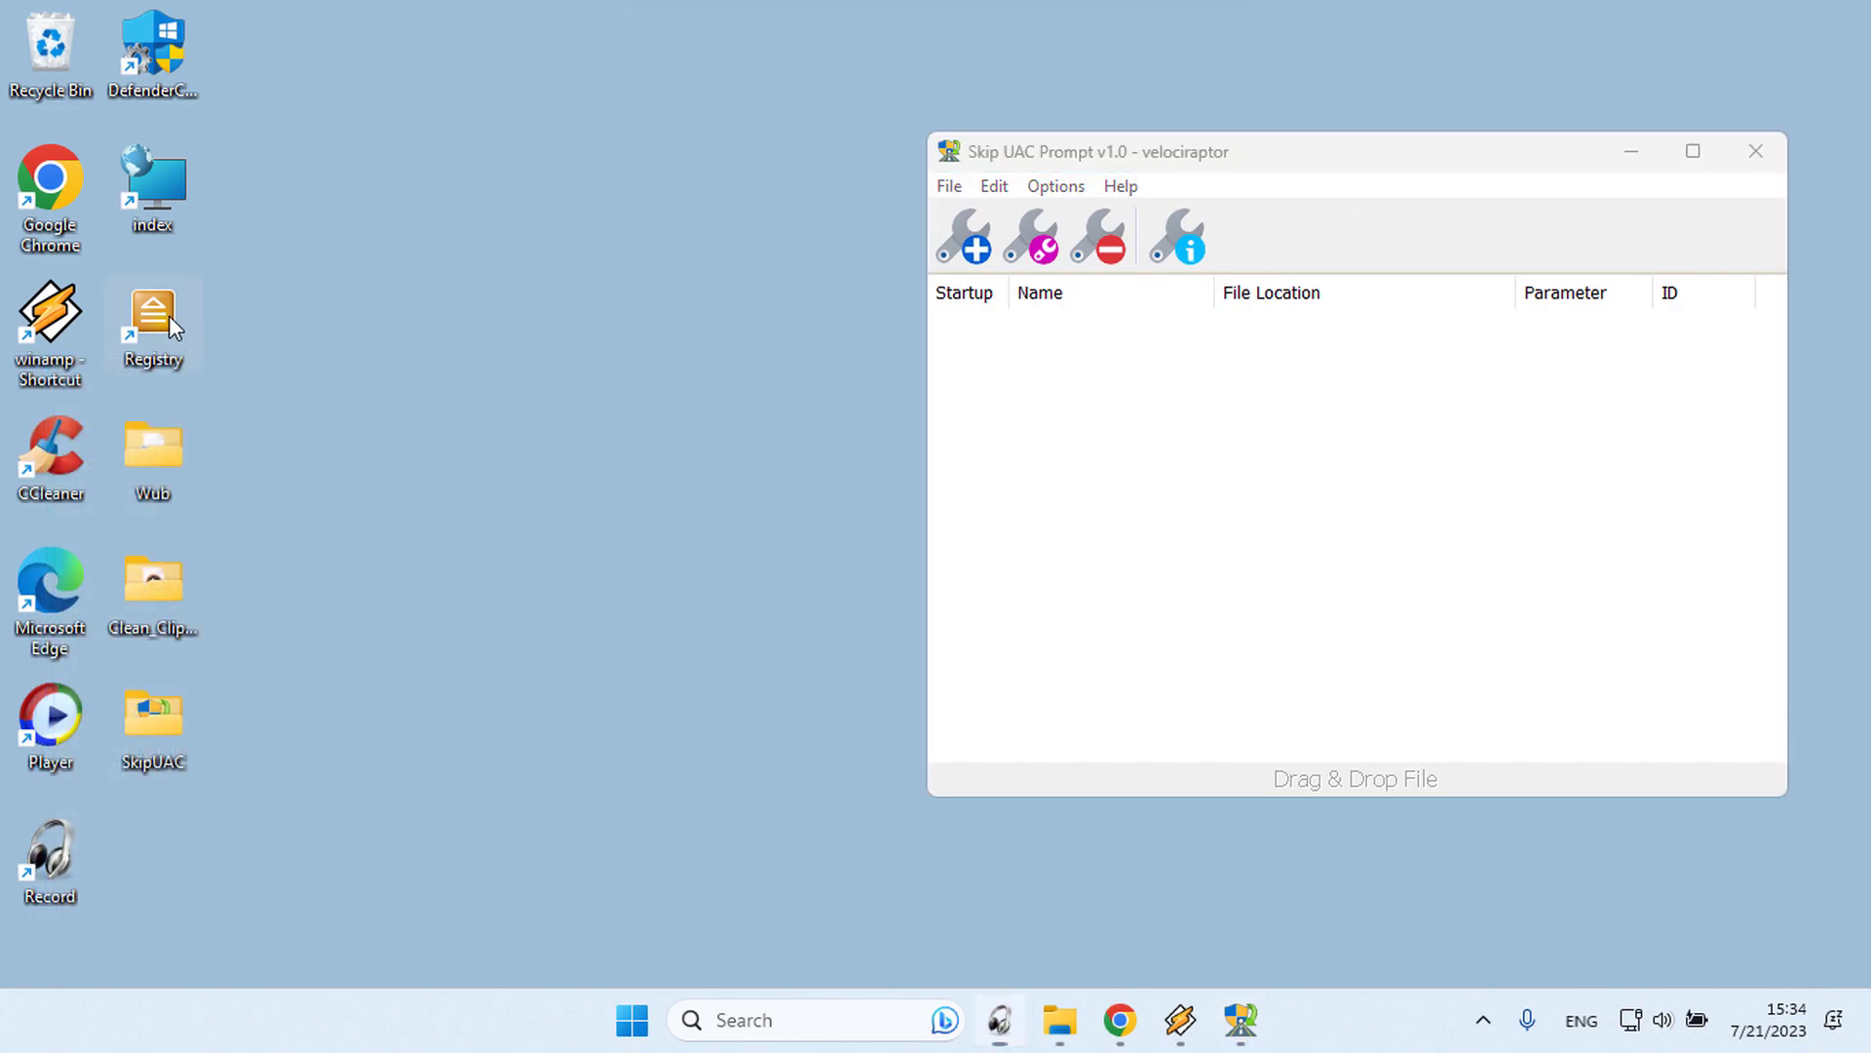
pyautogui.moveTo(588, 397); pyautogui.dragTo(543, 148)
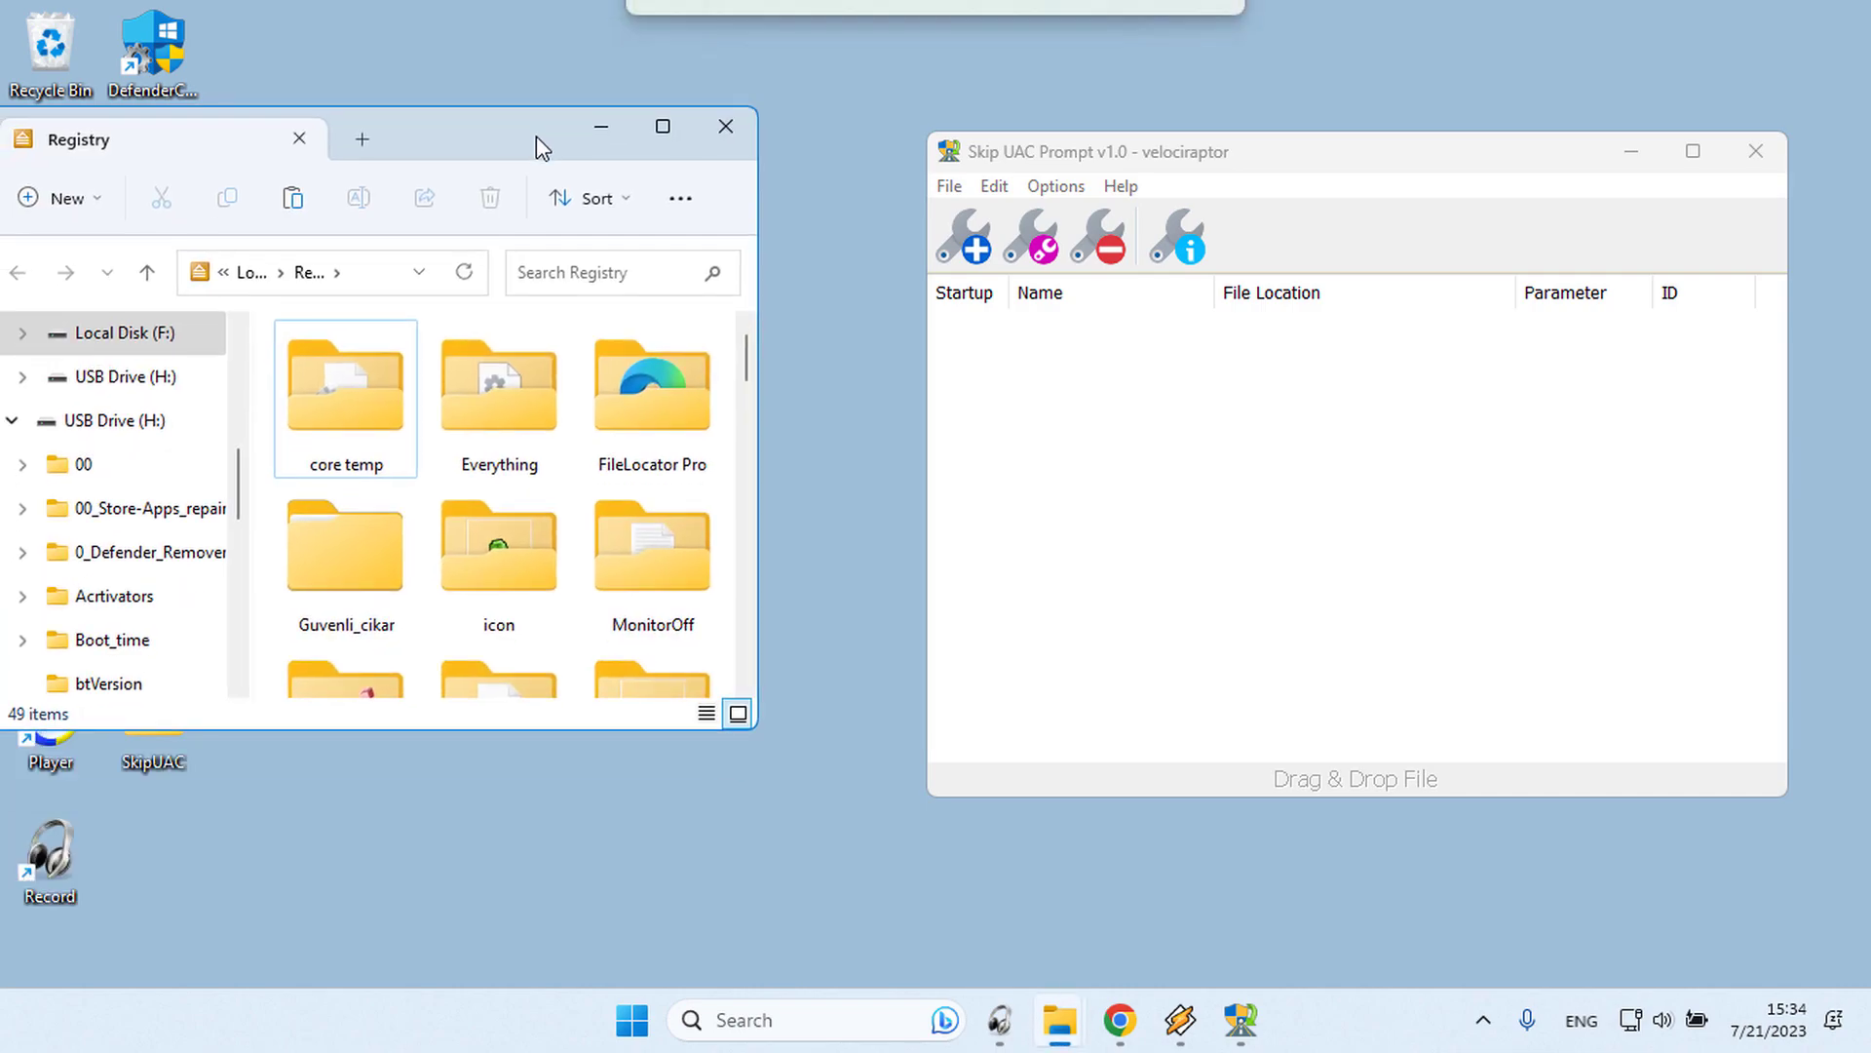
pyautogui.scroll(-5, 666, 378)
pyautogui.scroll(-2, 661, 395)
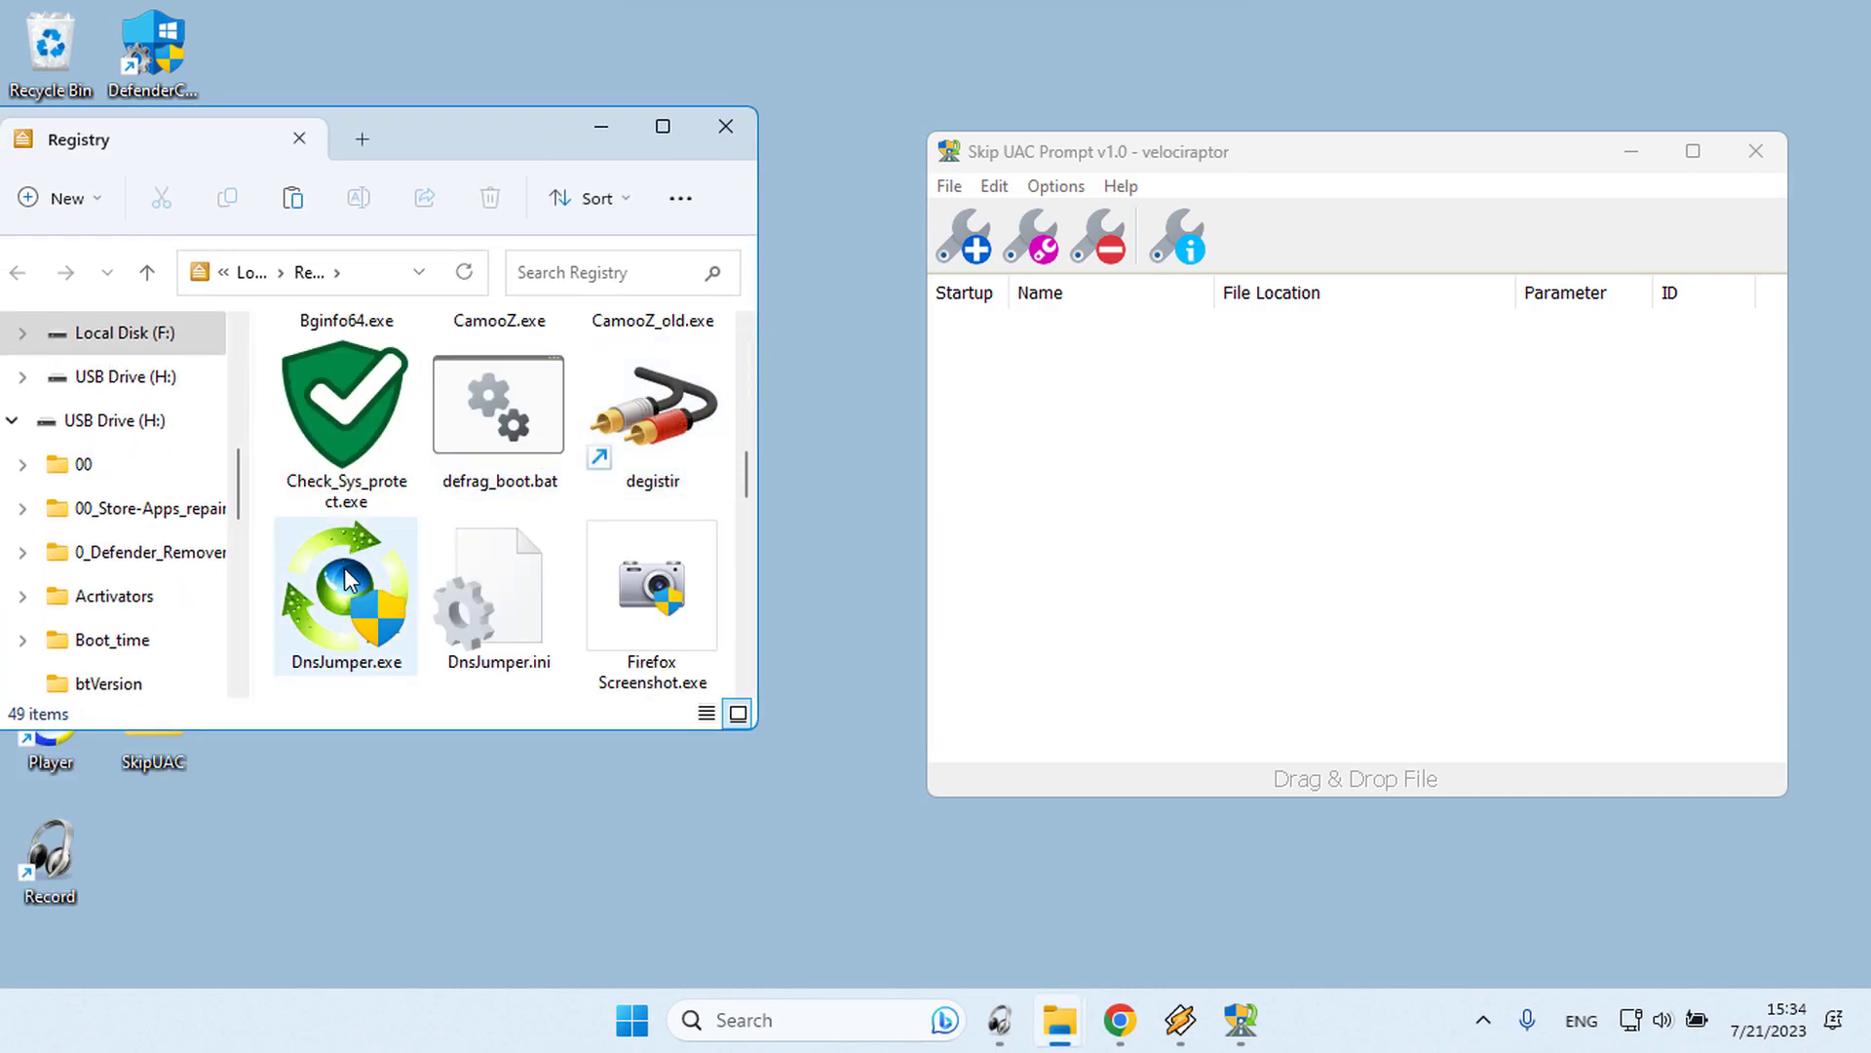
pyautogui.moveTo(347, 591); pyautogui.dragTo(1095, 463)
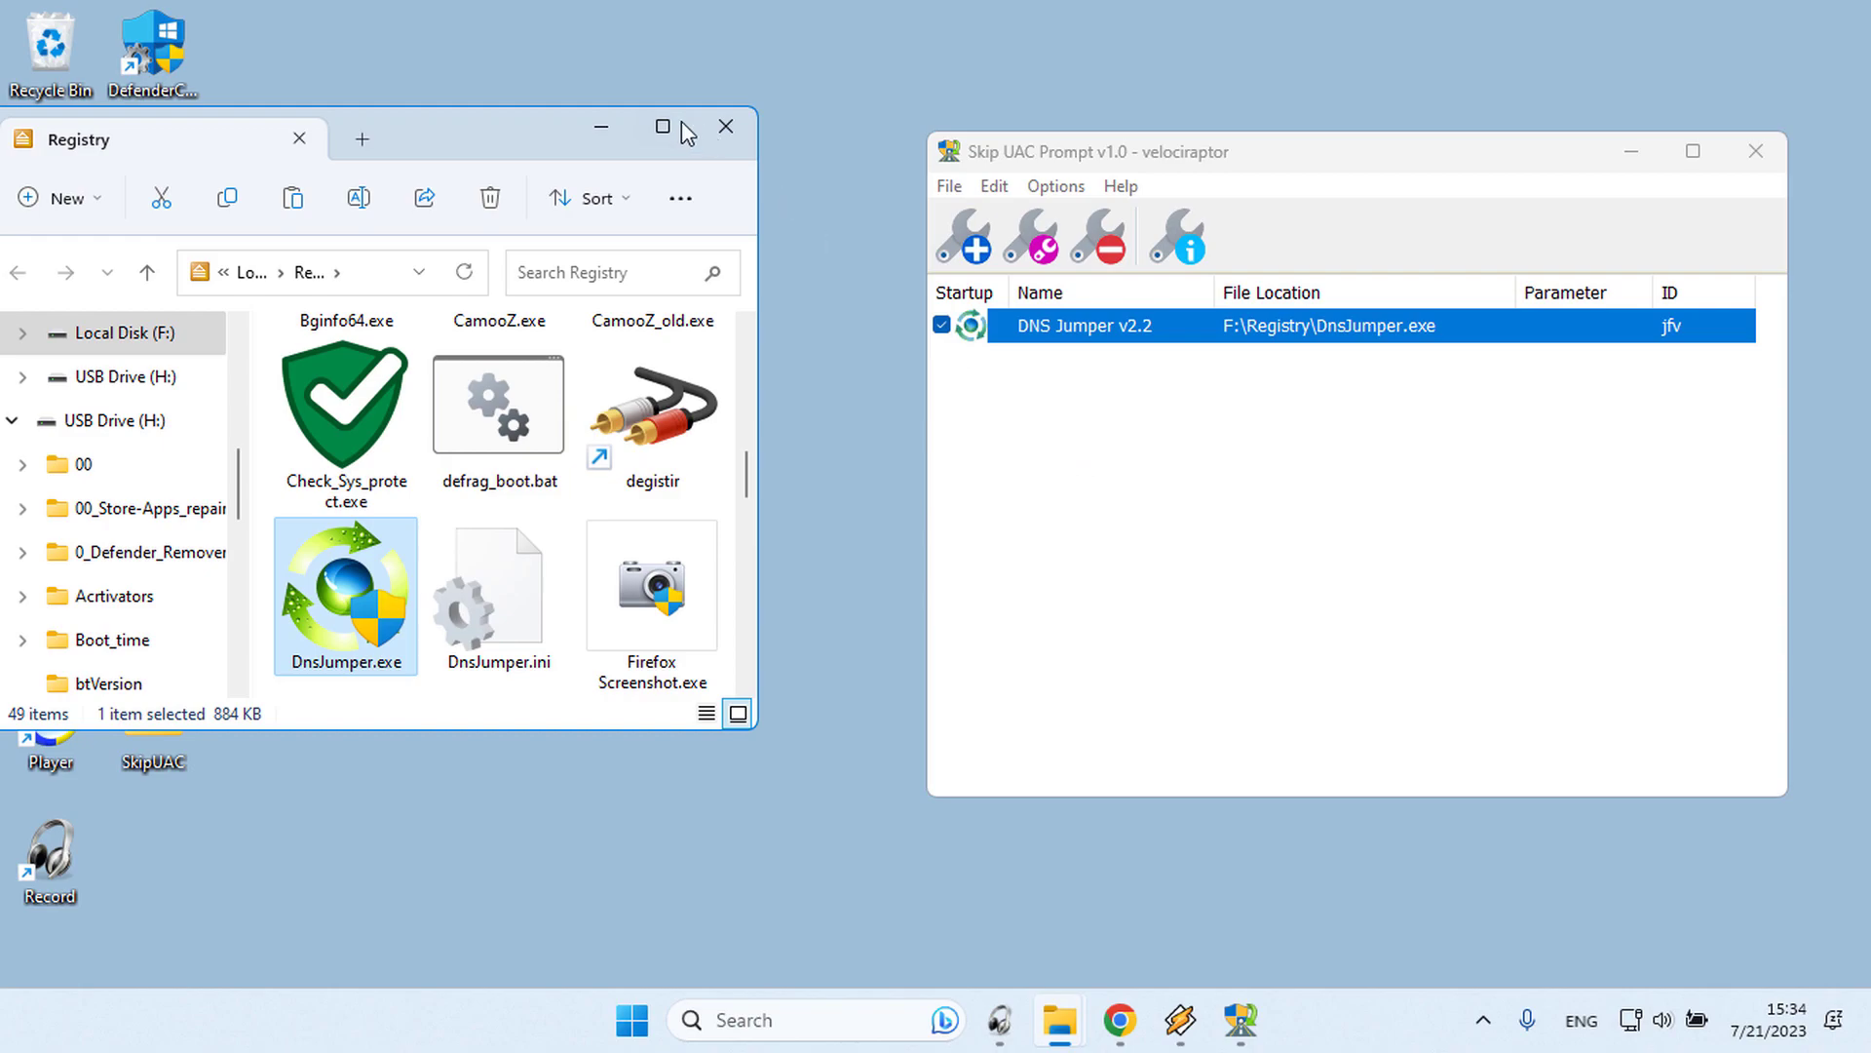
pyautogui.click(600, 128)
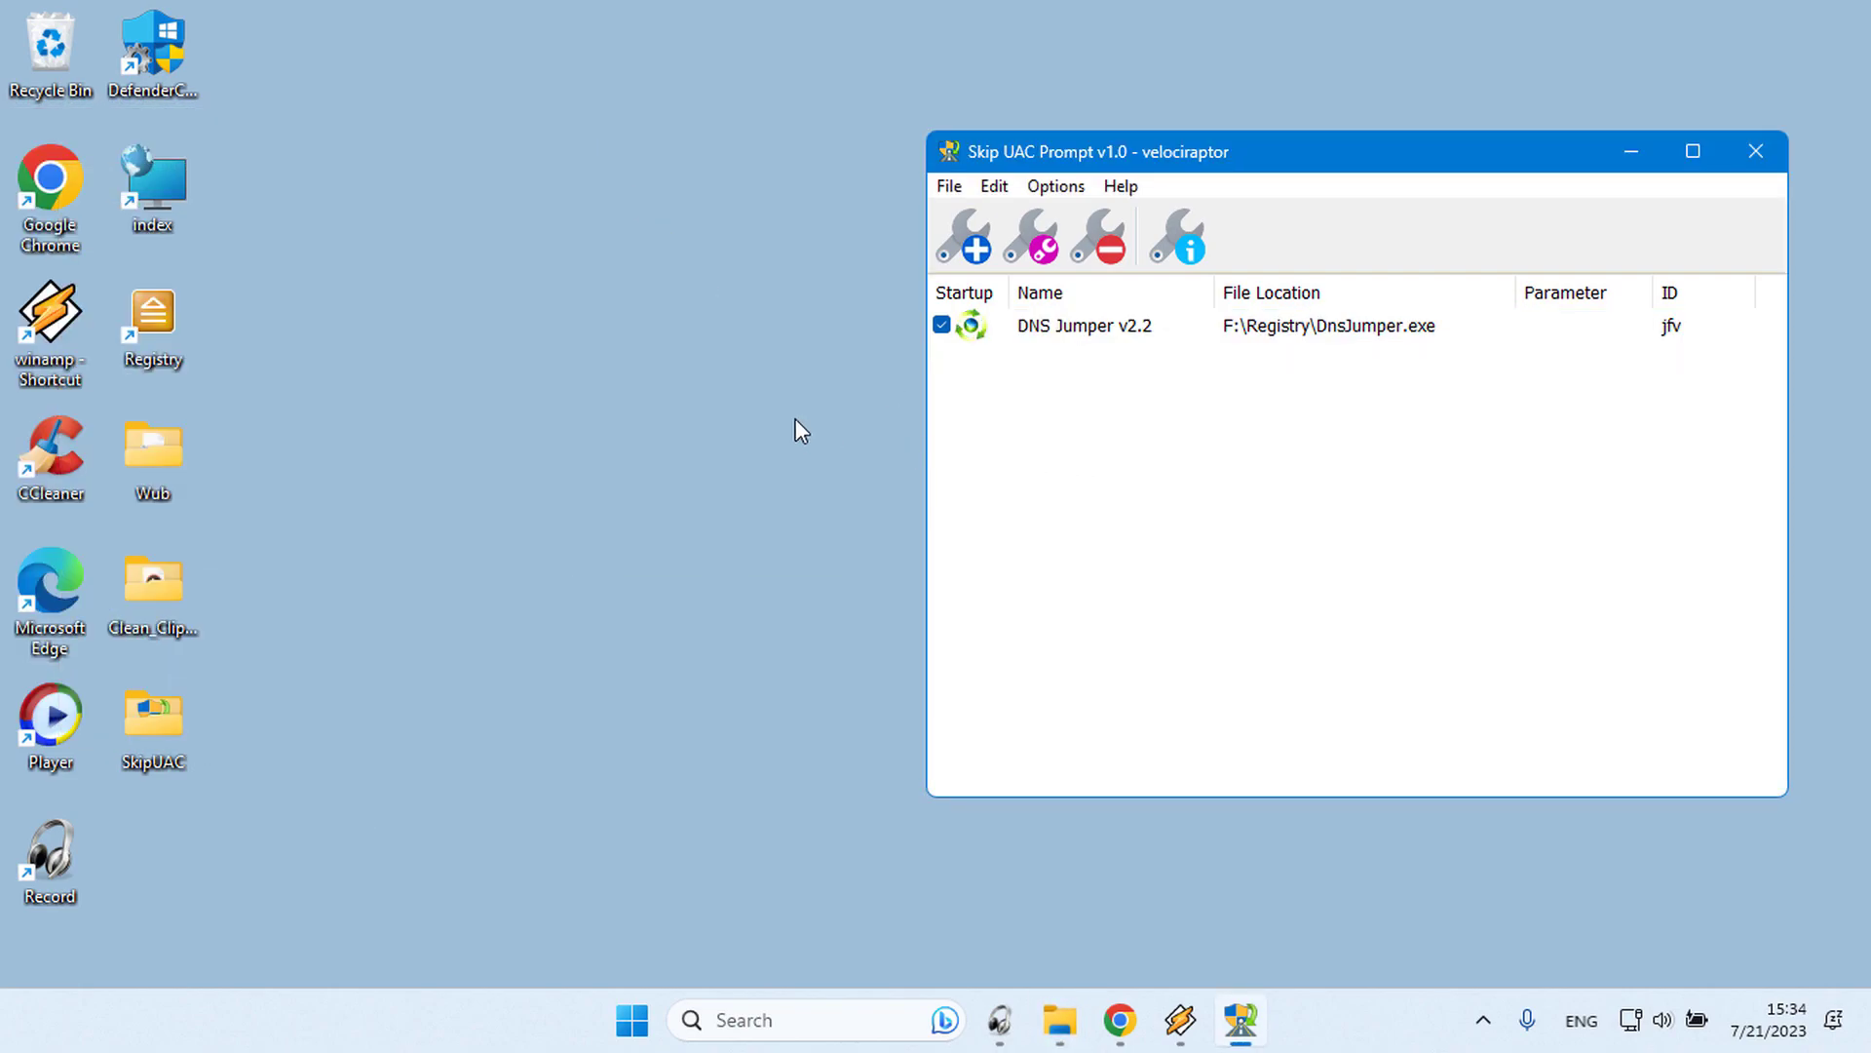
pyautogui.press('super+r')
# Show the Startup folder with the SkipUAC shortcut and toggle DNS Jumper's Startup checkbox
pyautogui.press('Return')
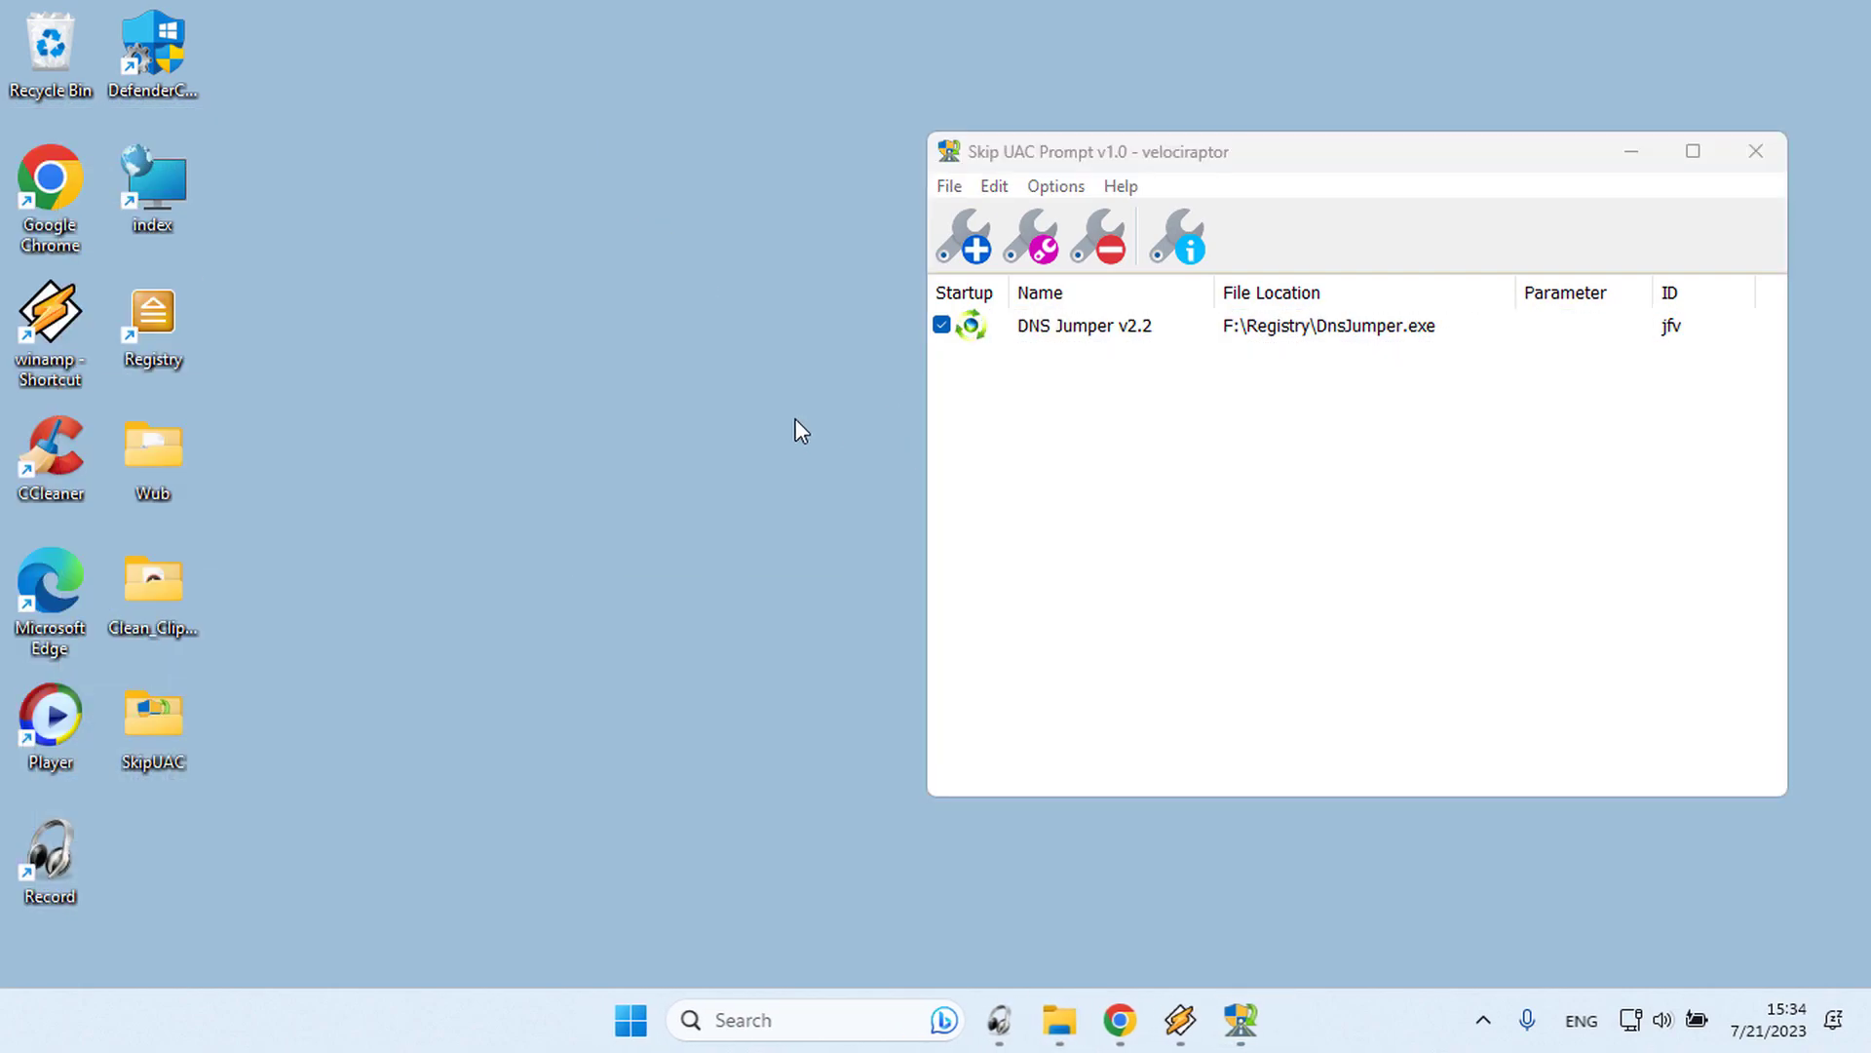
pyautogui.moveTo(478, 184); pyautogui.dragTo(456, 48)
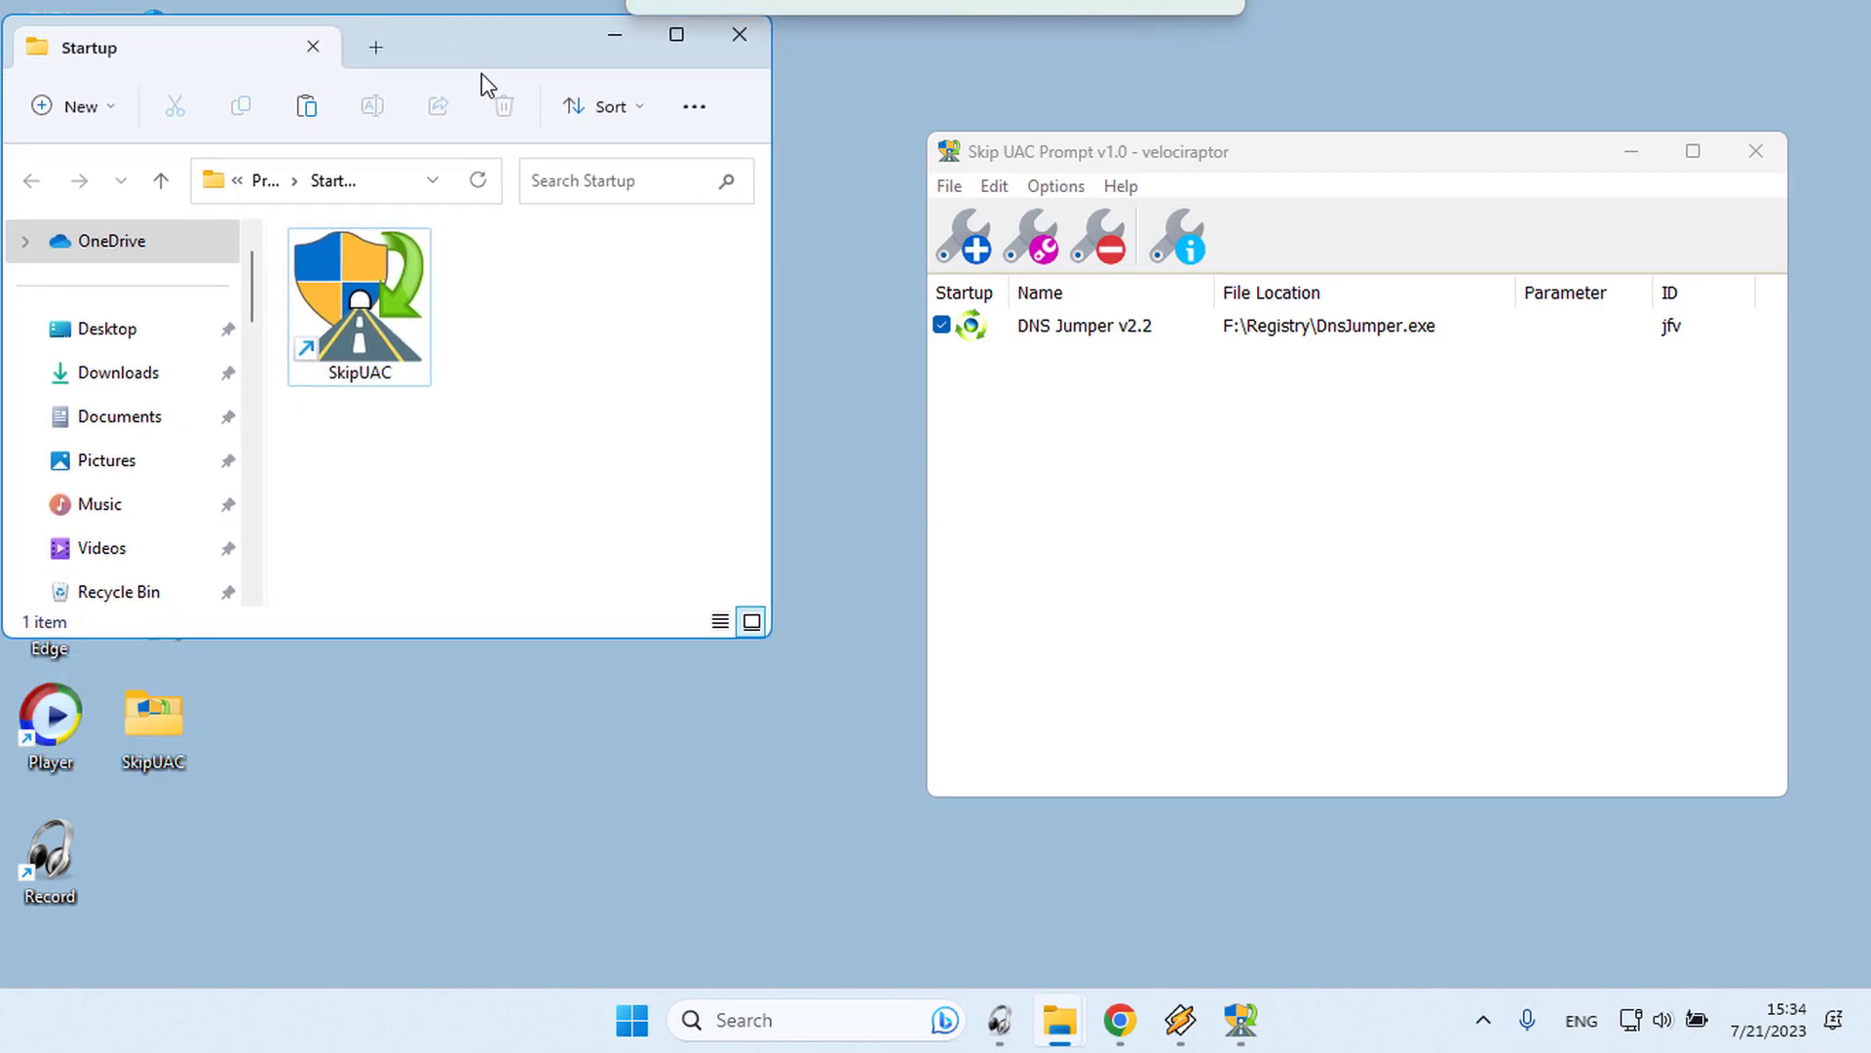
pyautogui.click(1122, 329)
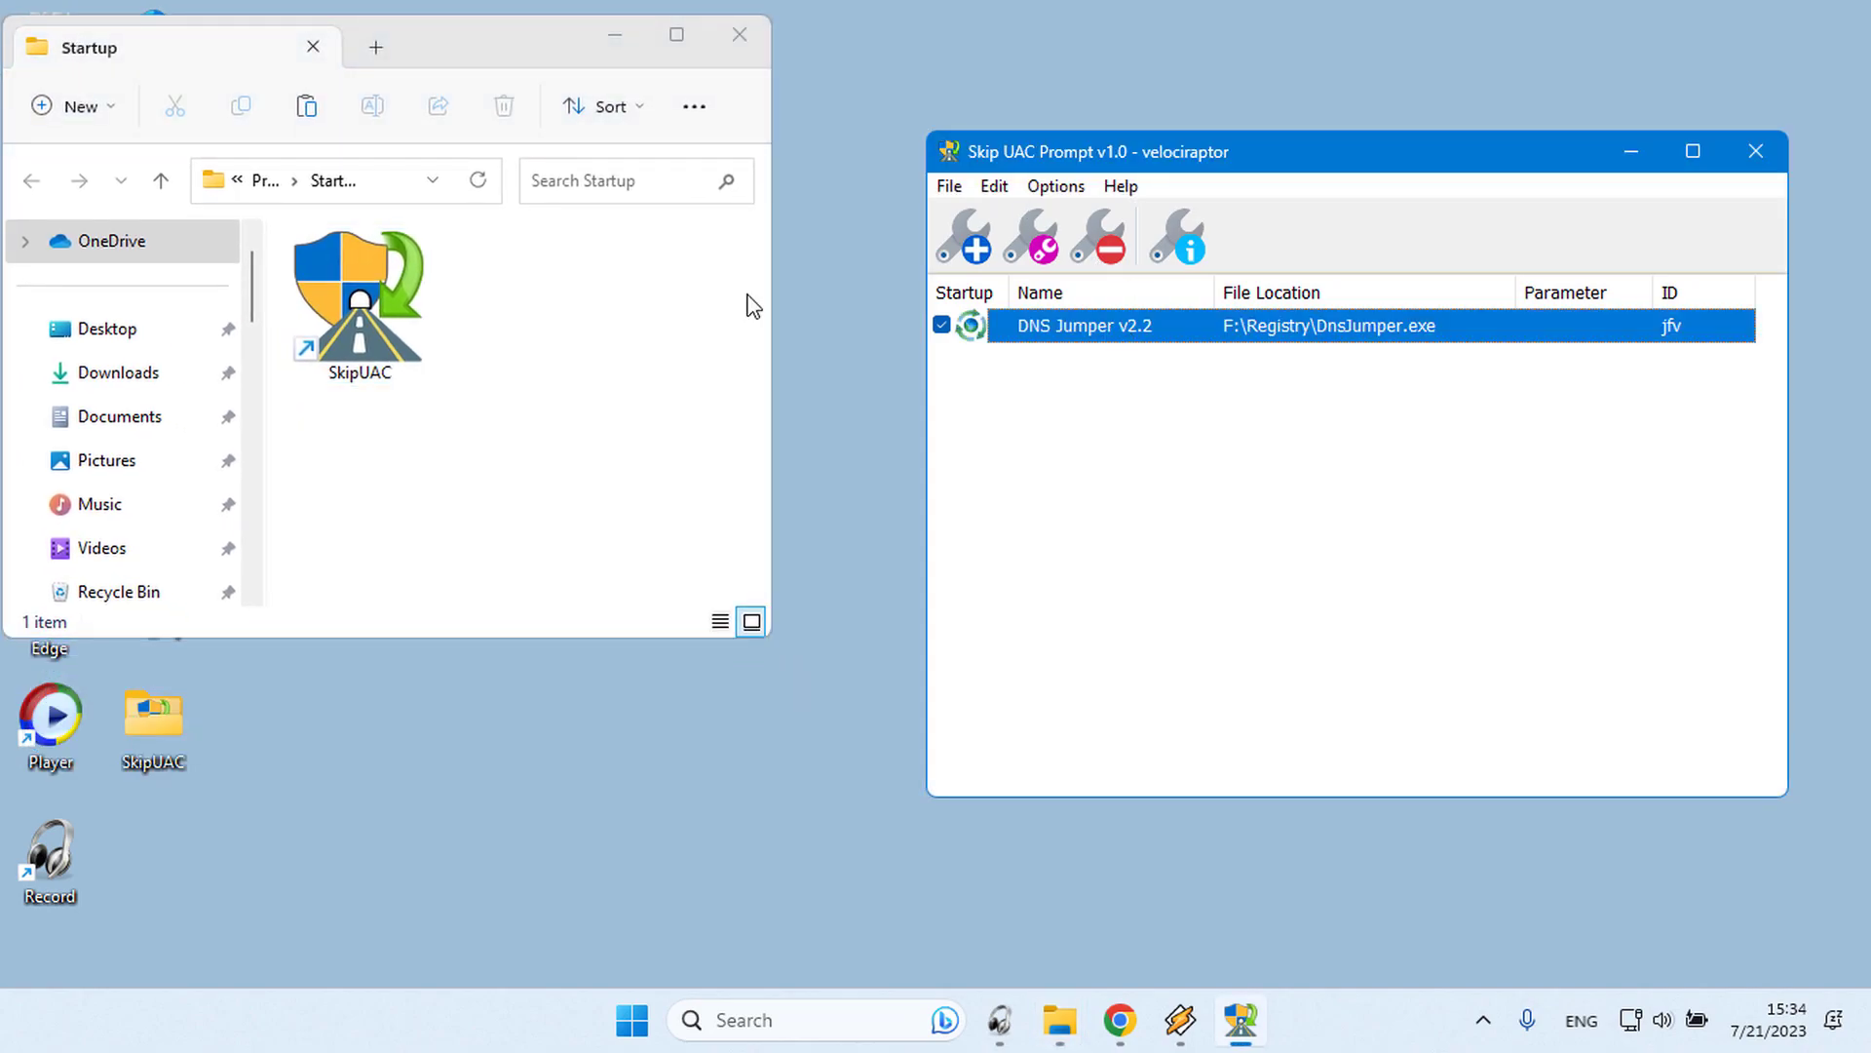
pyautogui.click(1039, 491)
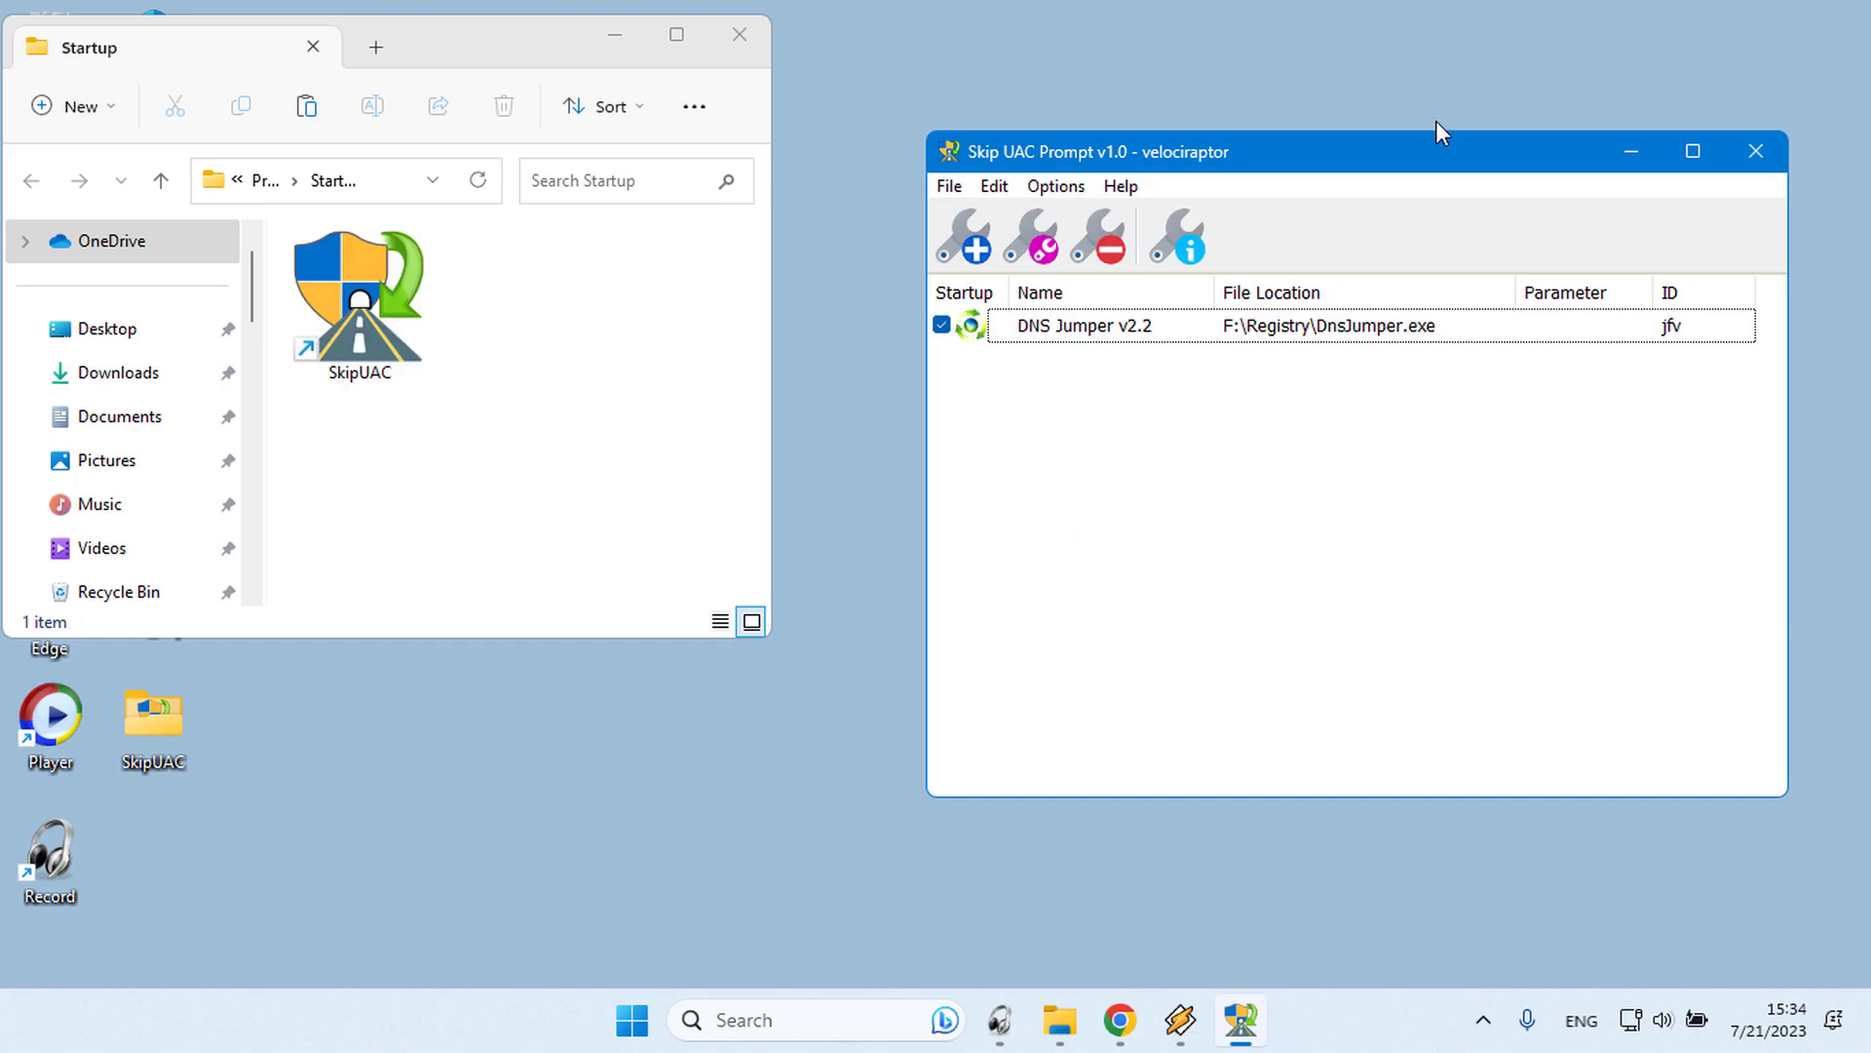
pyautogui.moveTo(1436, 140); pyautogui.dragTo(1456, 65)
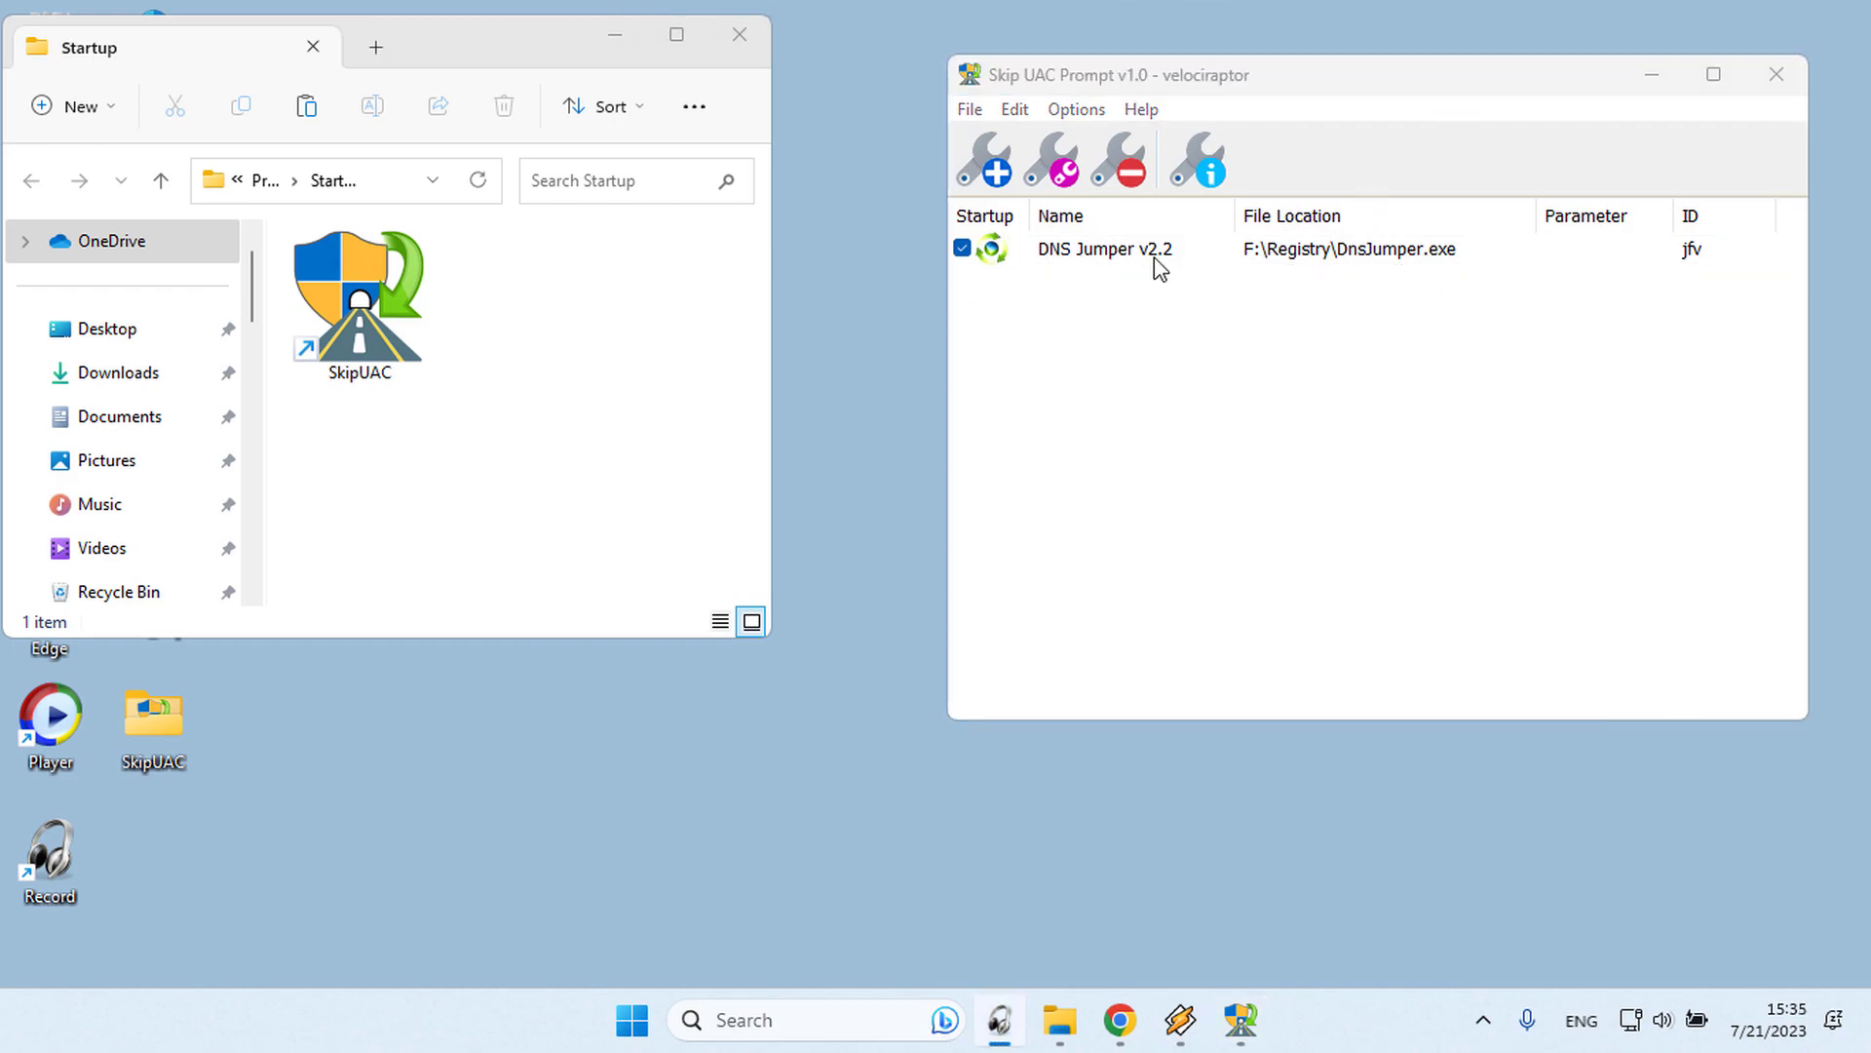
# Add F:\Registry\HWiNFO64.exe via Add File as a second list entry beside DNS Jumper
pyautogui.click(1001, 165)
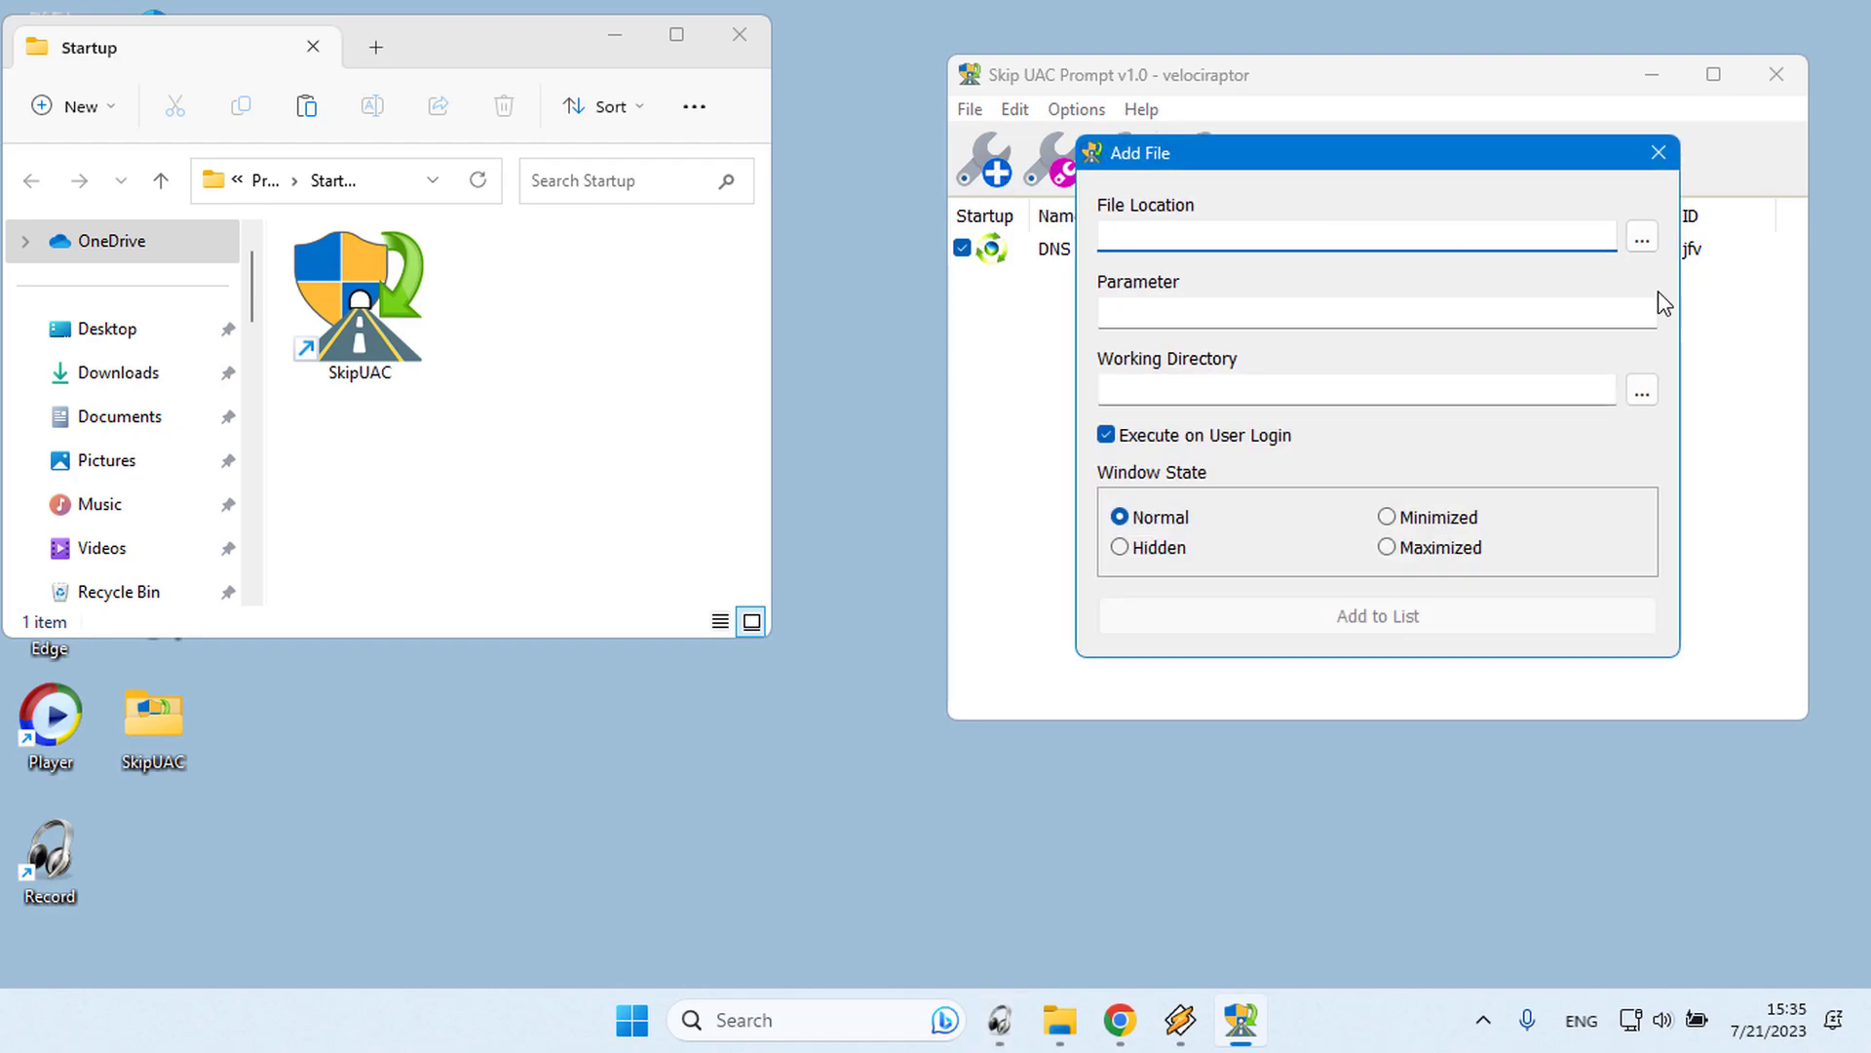
pyautogui.click(1643, 238)
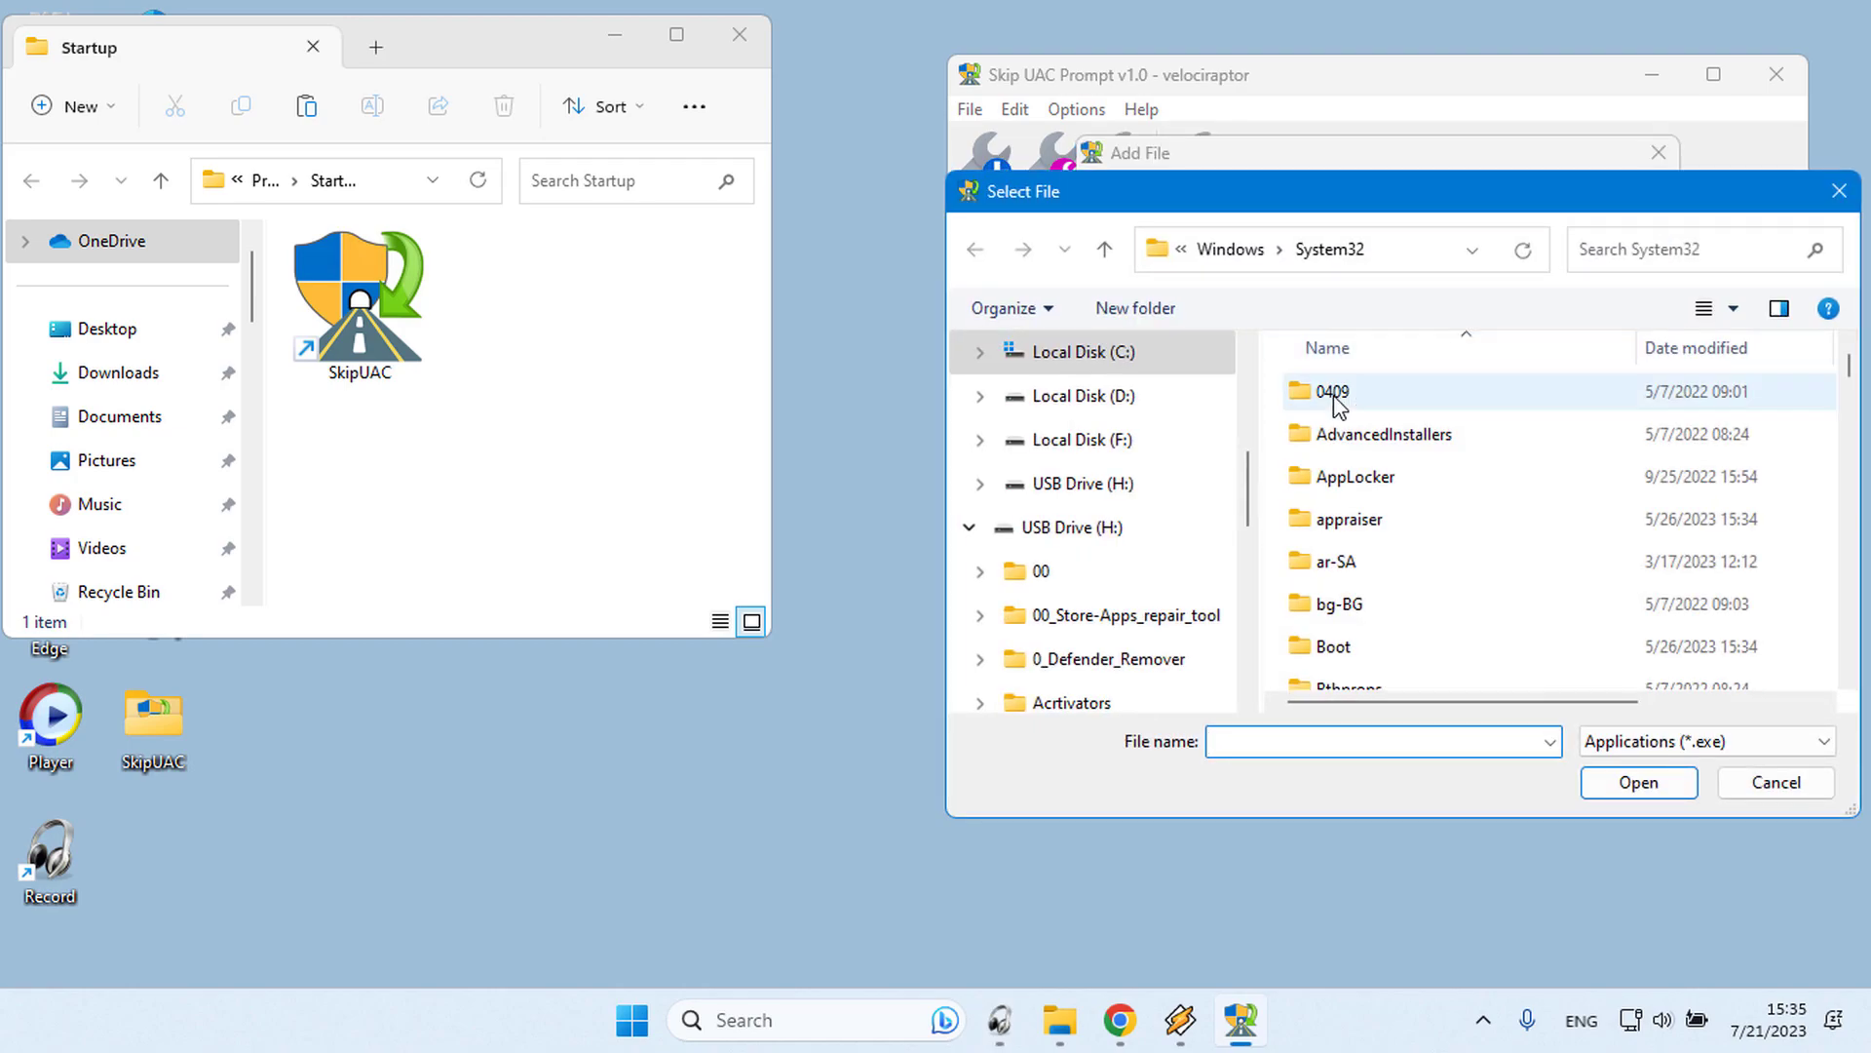
pyautogui.scroll(2, 1236, 490)
pyautogui.scroll(3, 1236, 491)
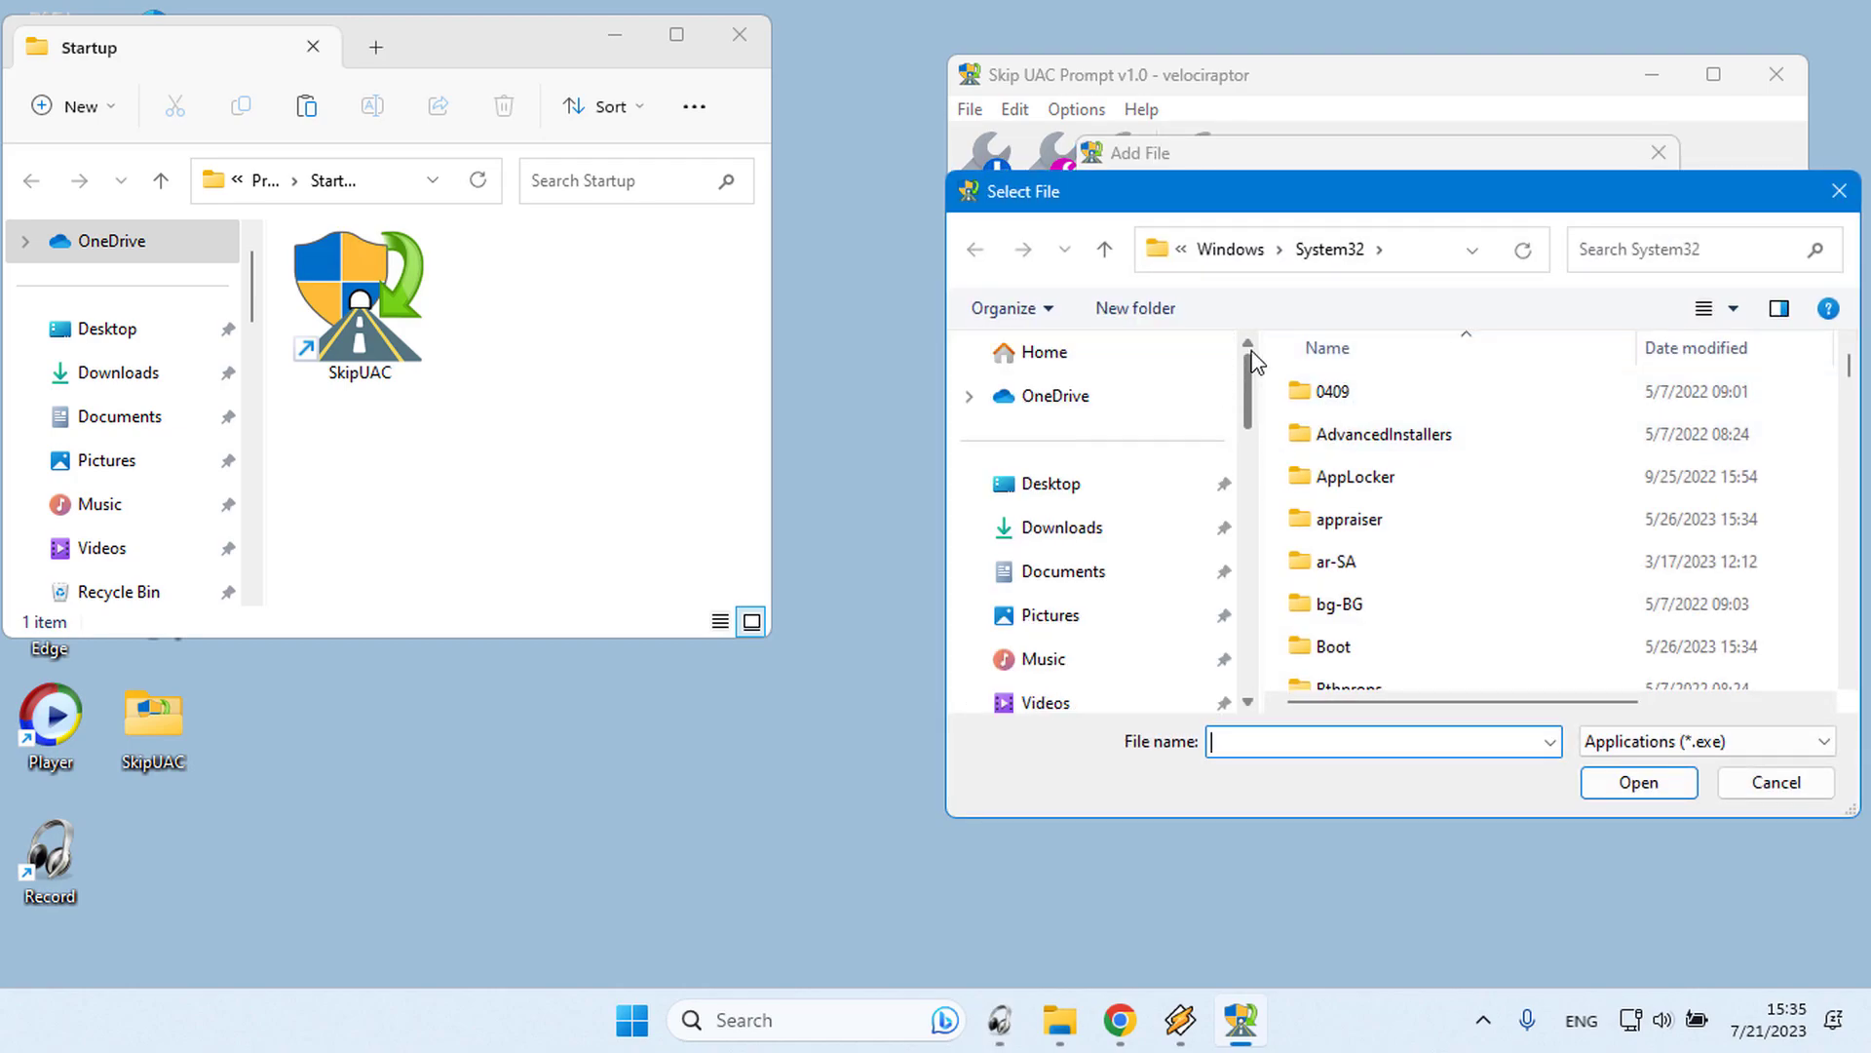
pyautogui.click(1110, 470)
pyautogui.scroll(-1, 1448, 505)
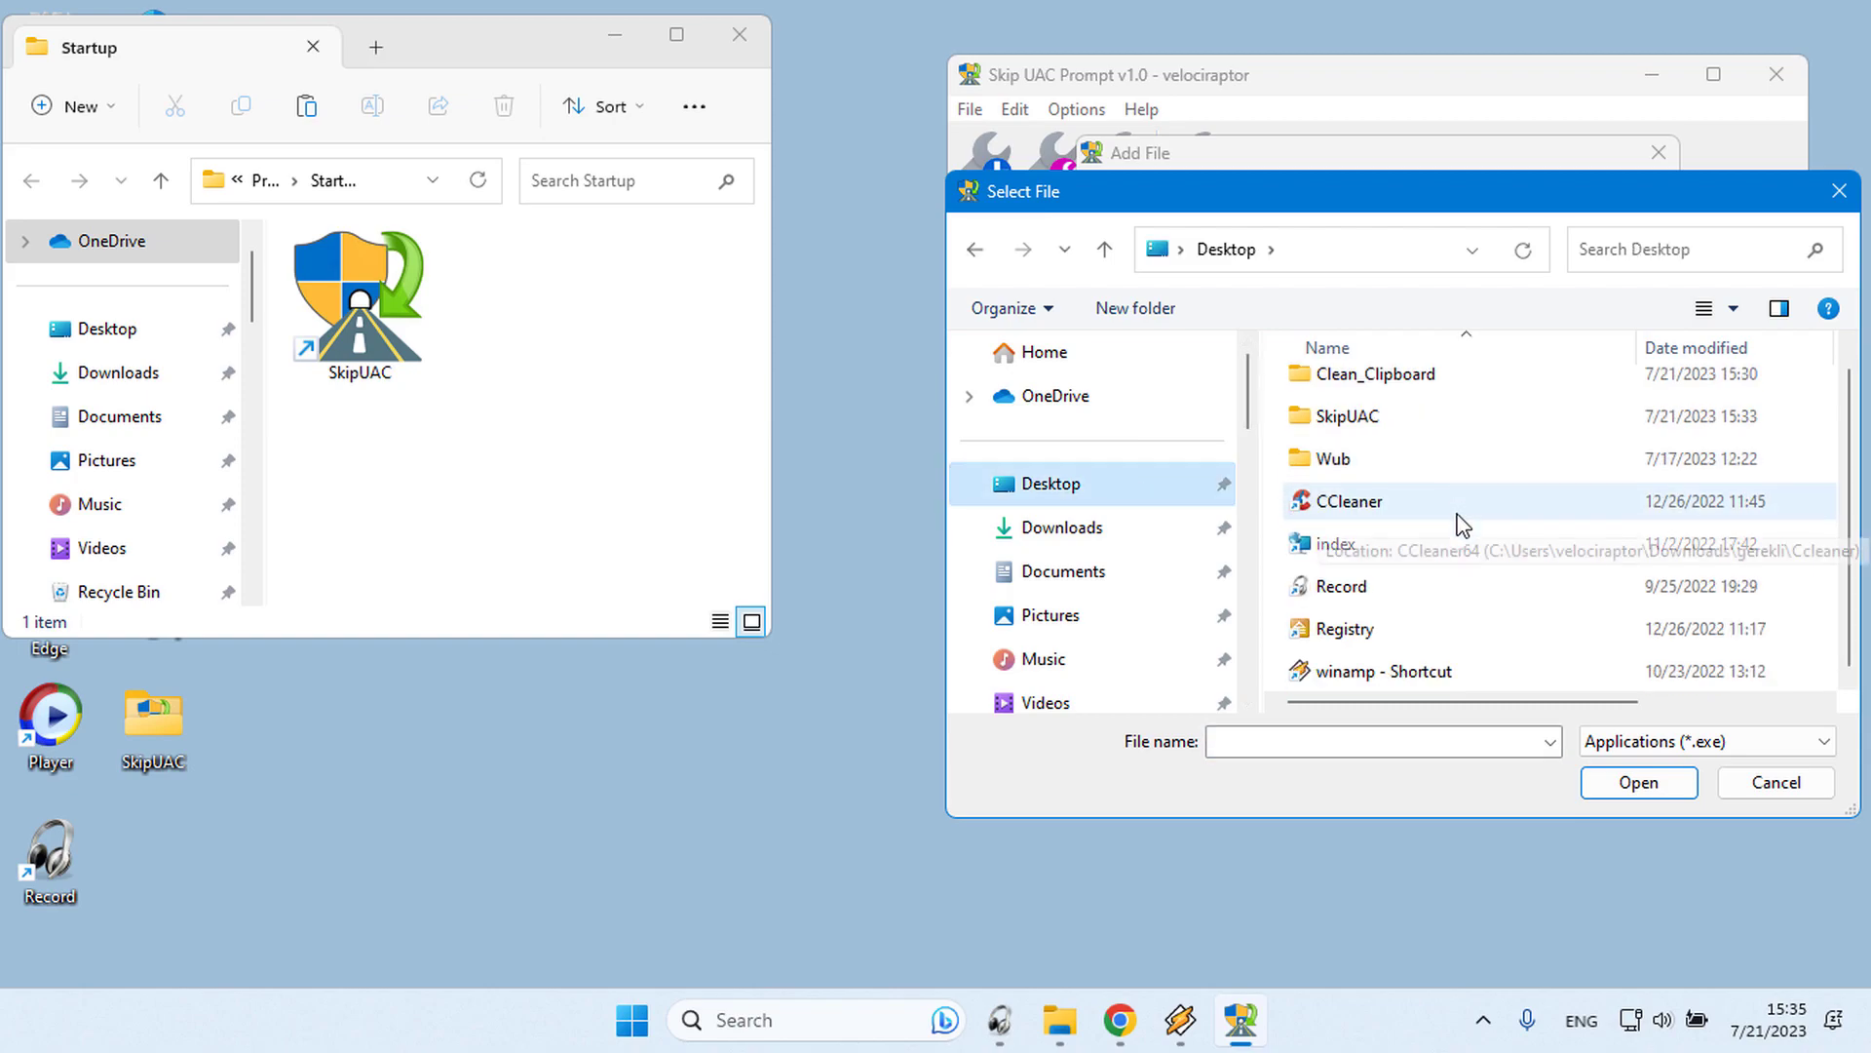
pyautogui.doubleClick(1375, 630)
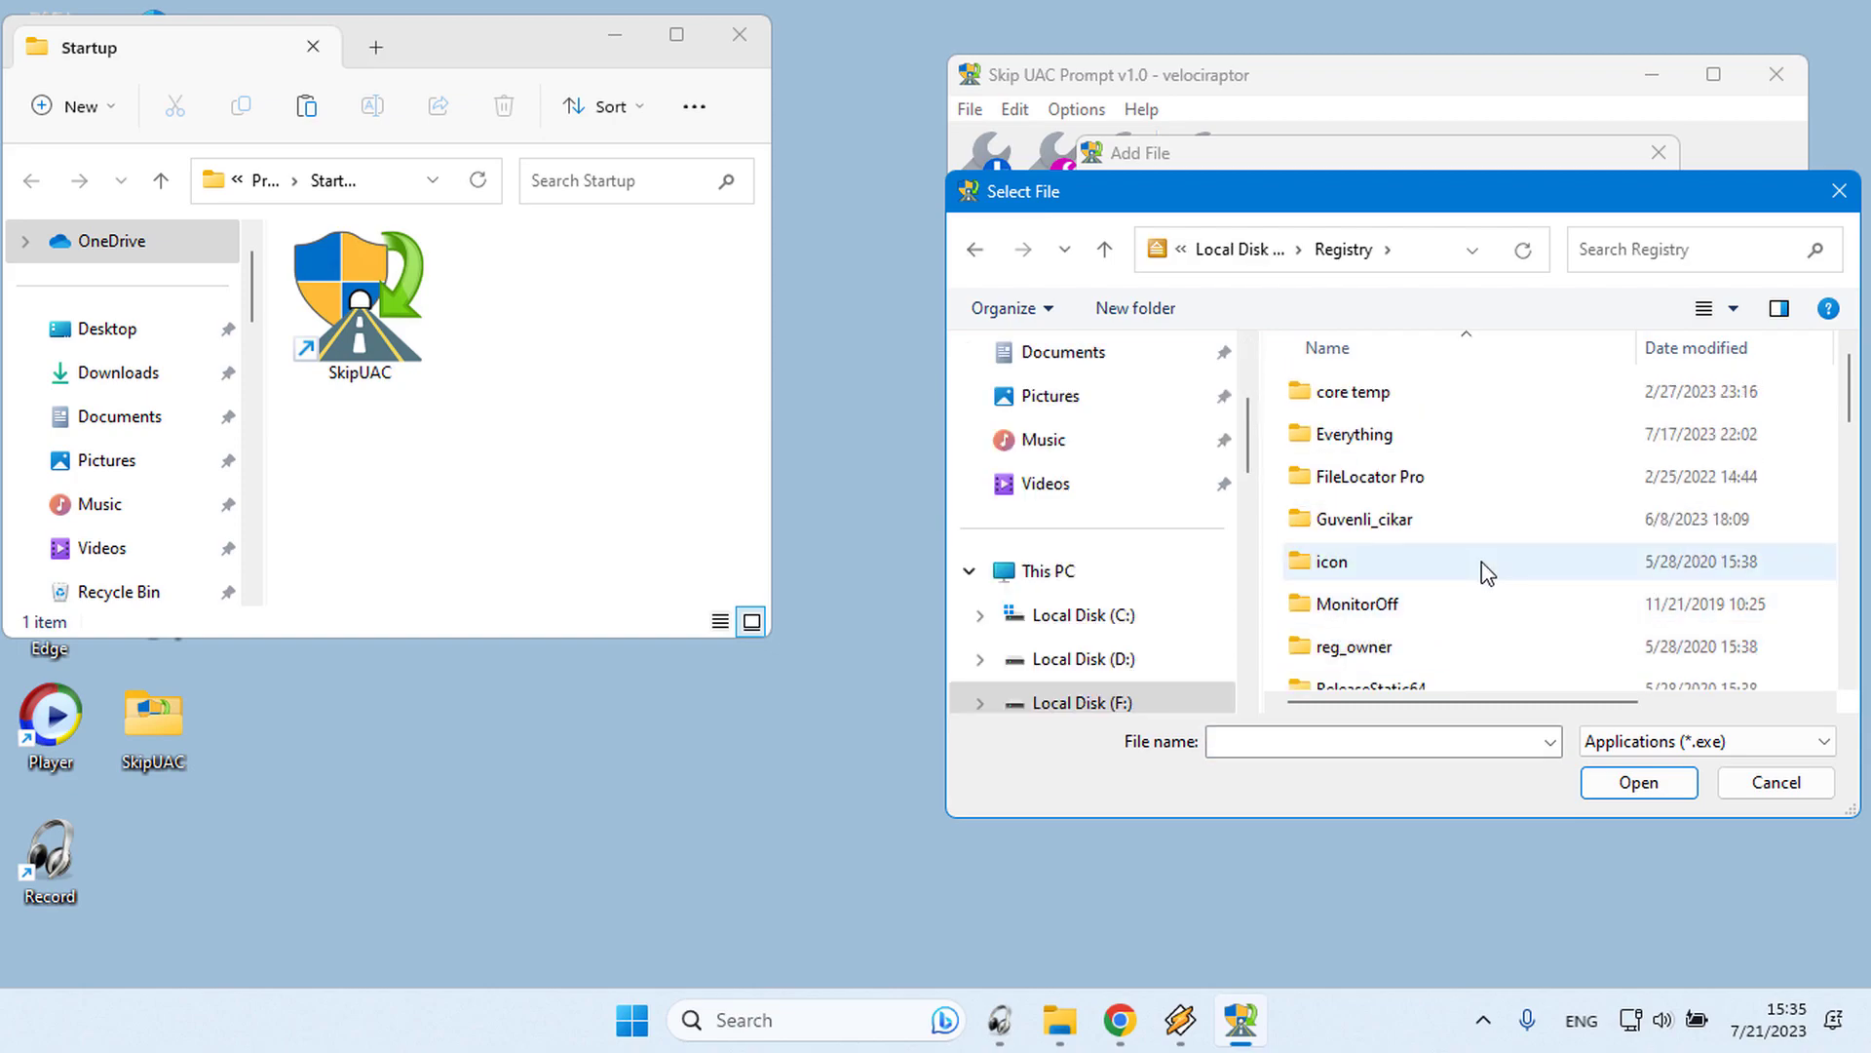
pyautogui.scroll(-3, 1480, 561)
pyautogui.scroll(-1, 1481, 562)
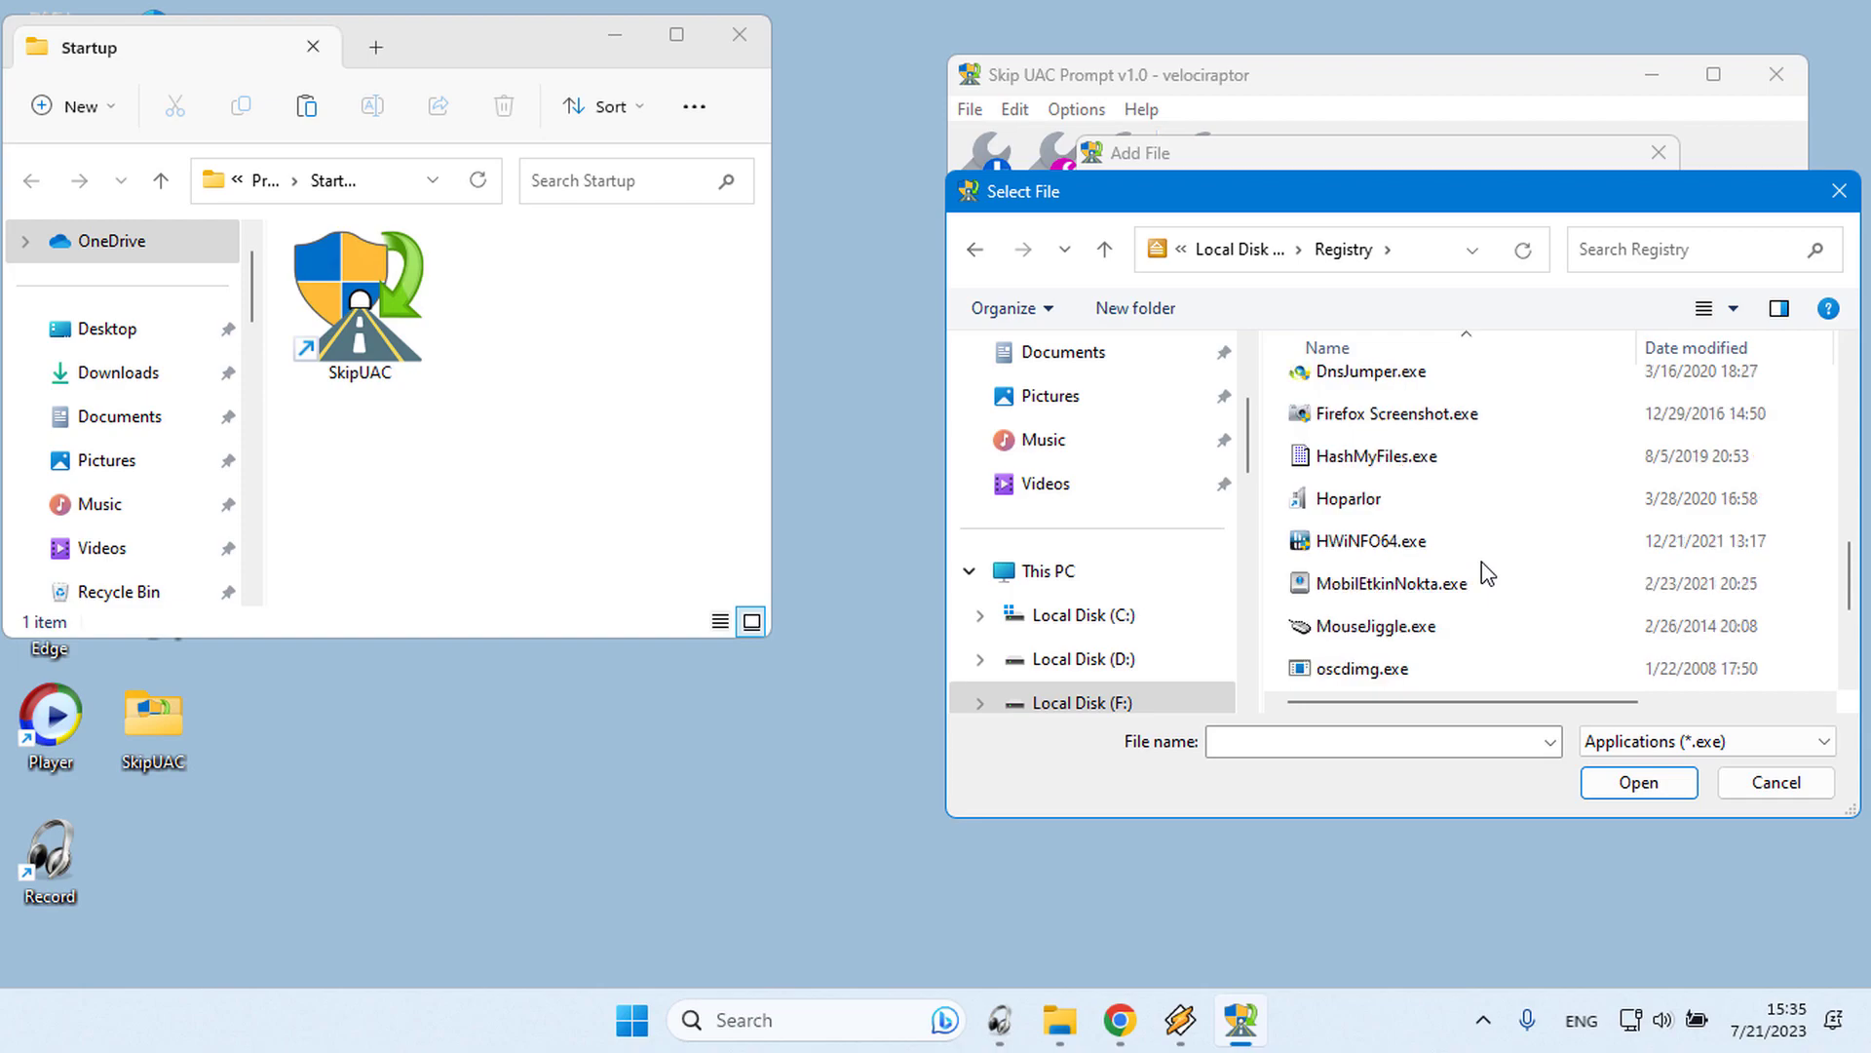
pyautogui.click(1367, 540)
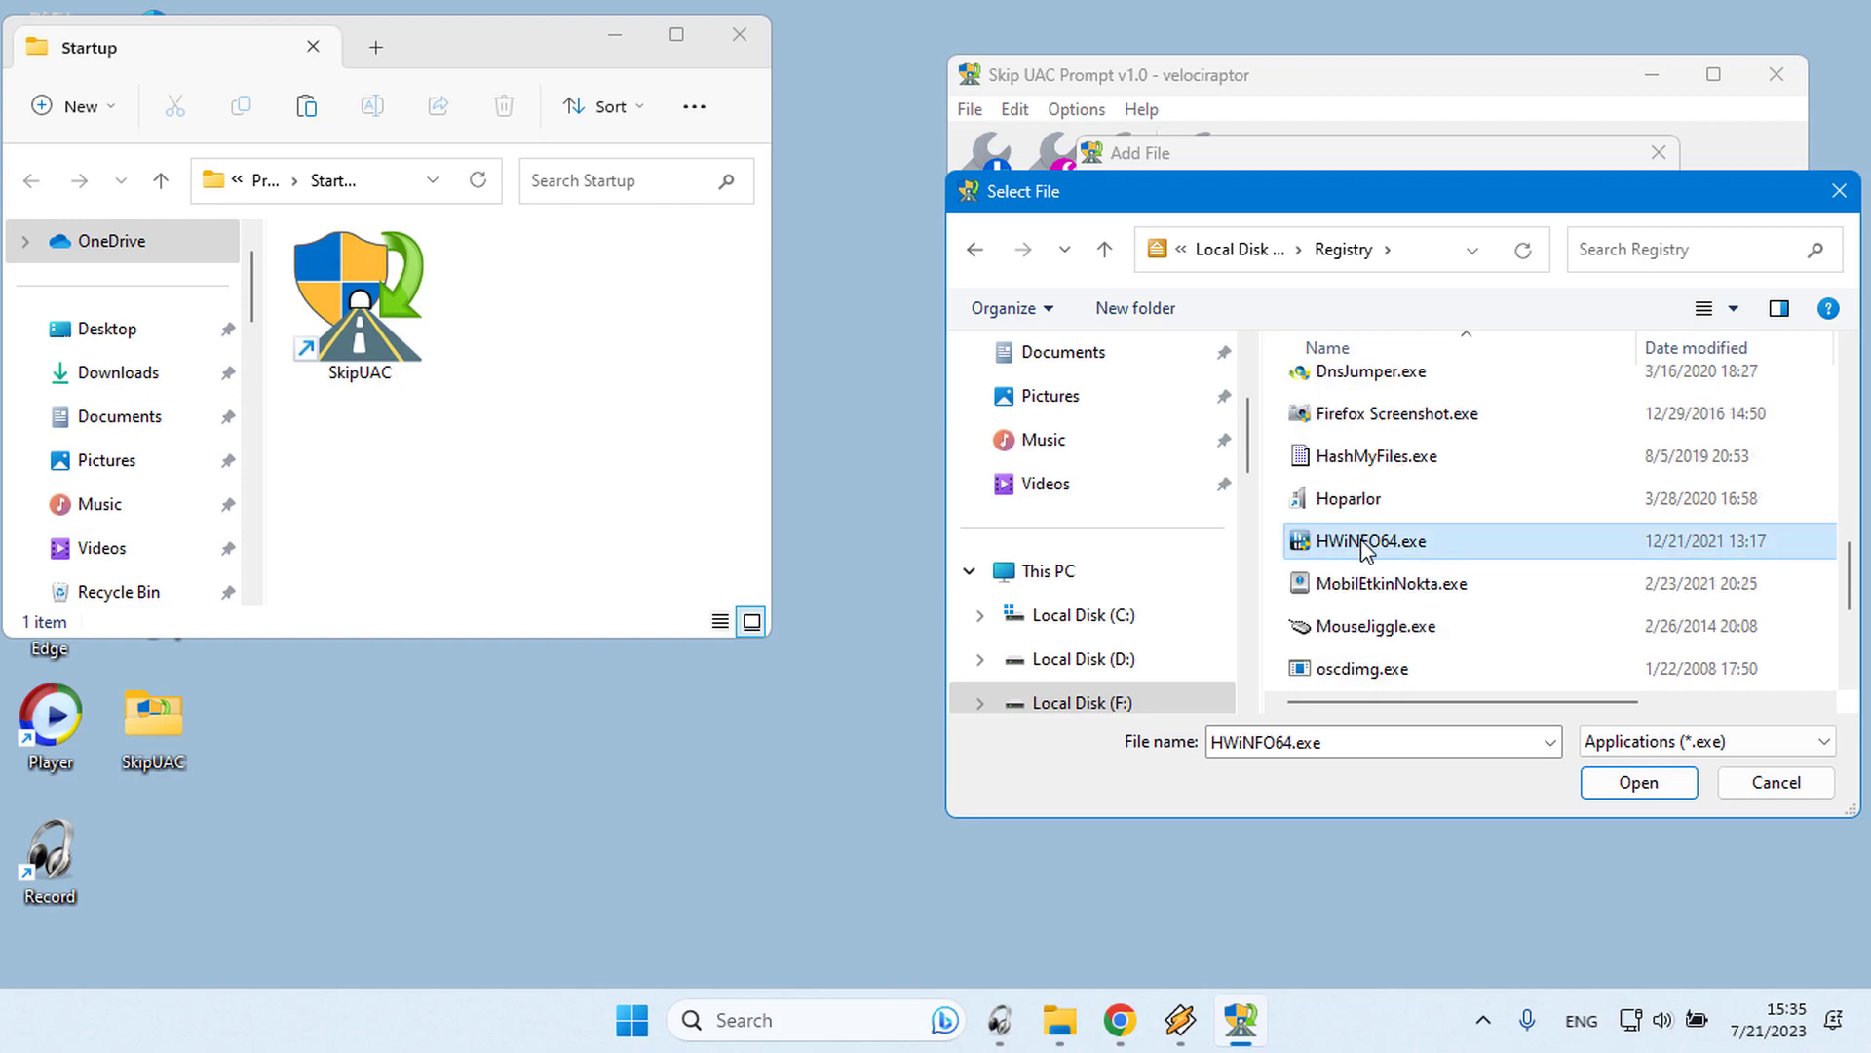
pyautogui.click(1635, 786)
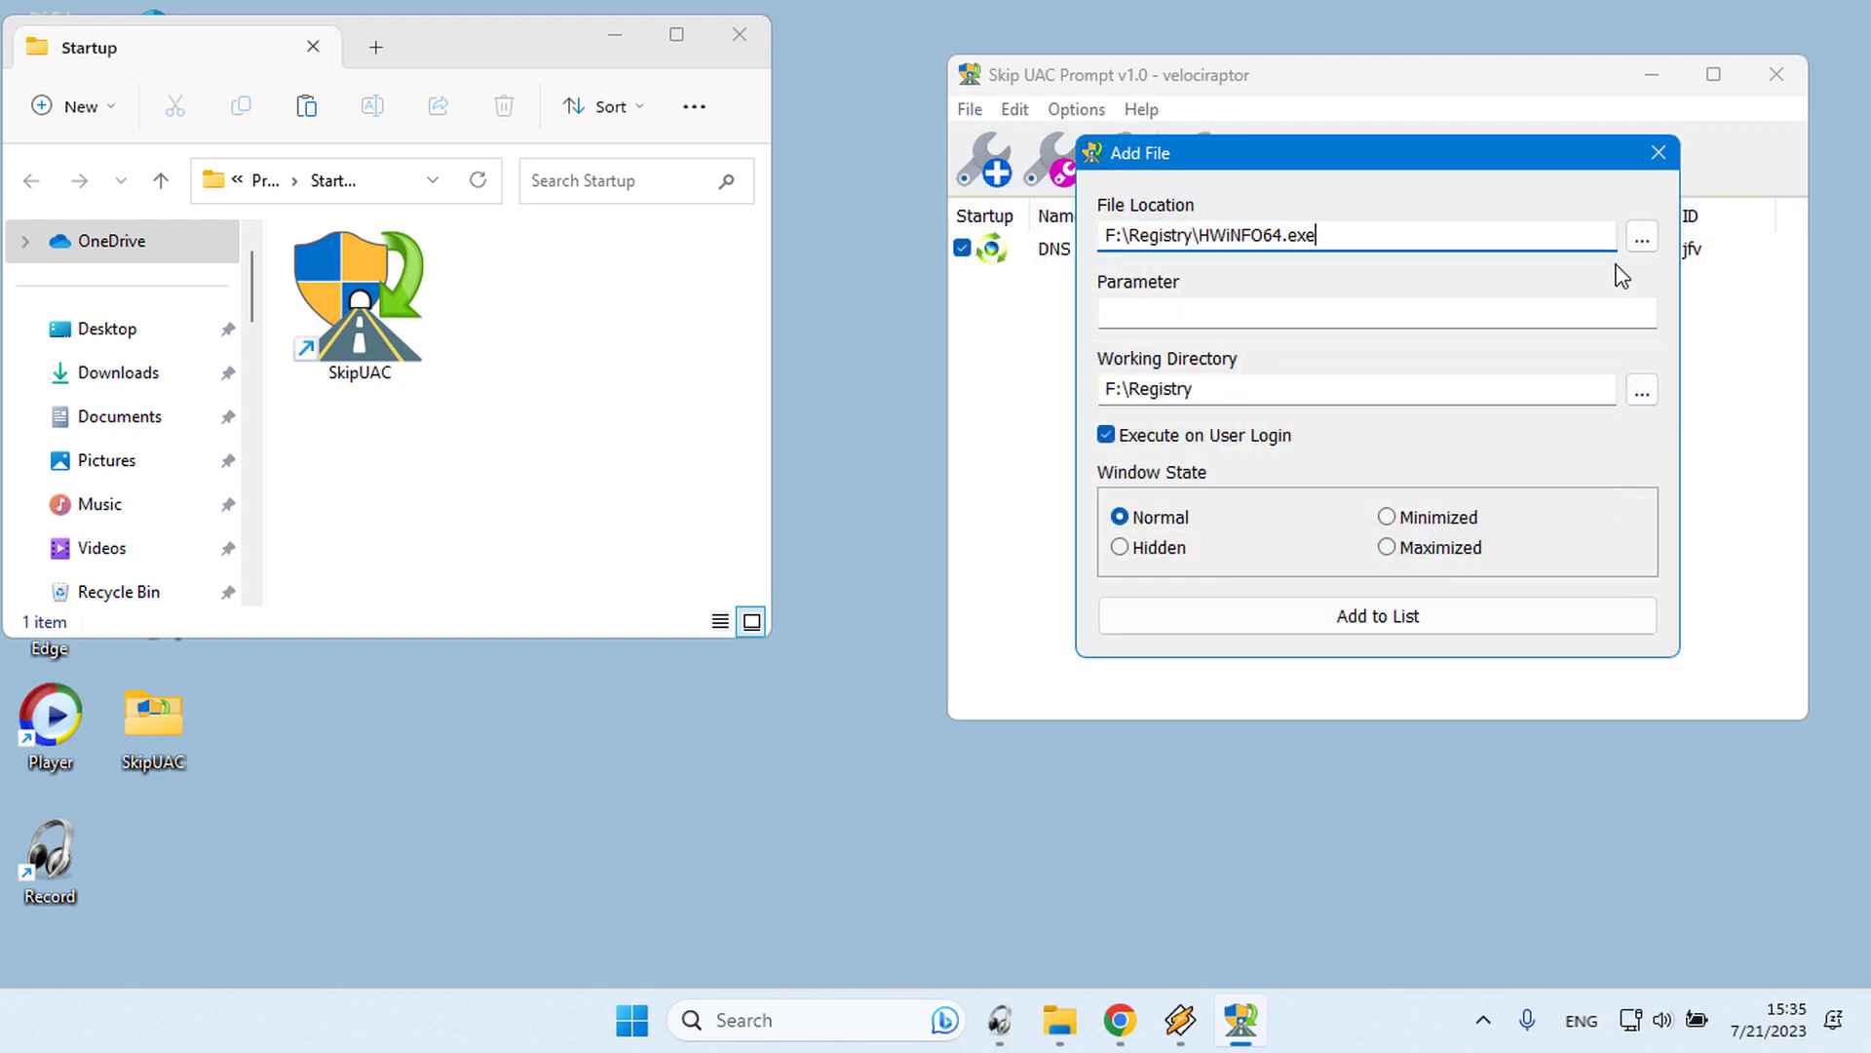
pyautogui.click(1435, 626)
pyautogui.click(1229, 476)
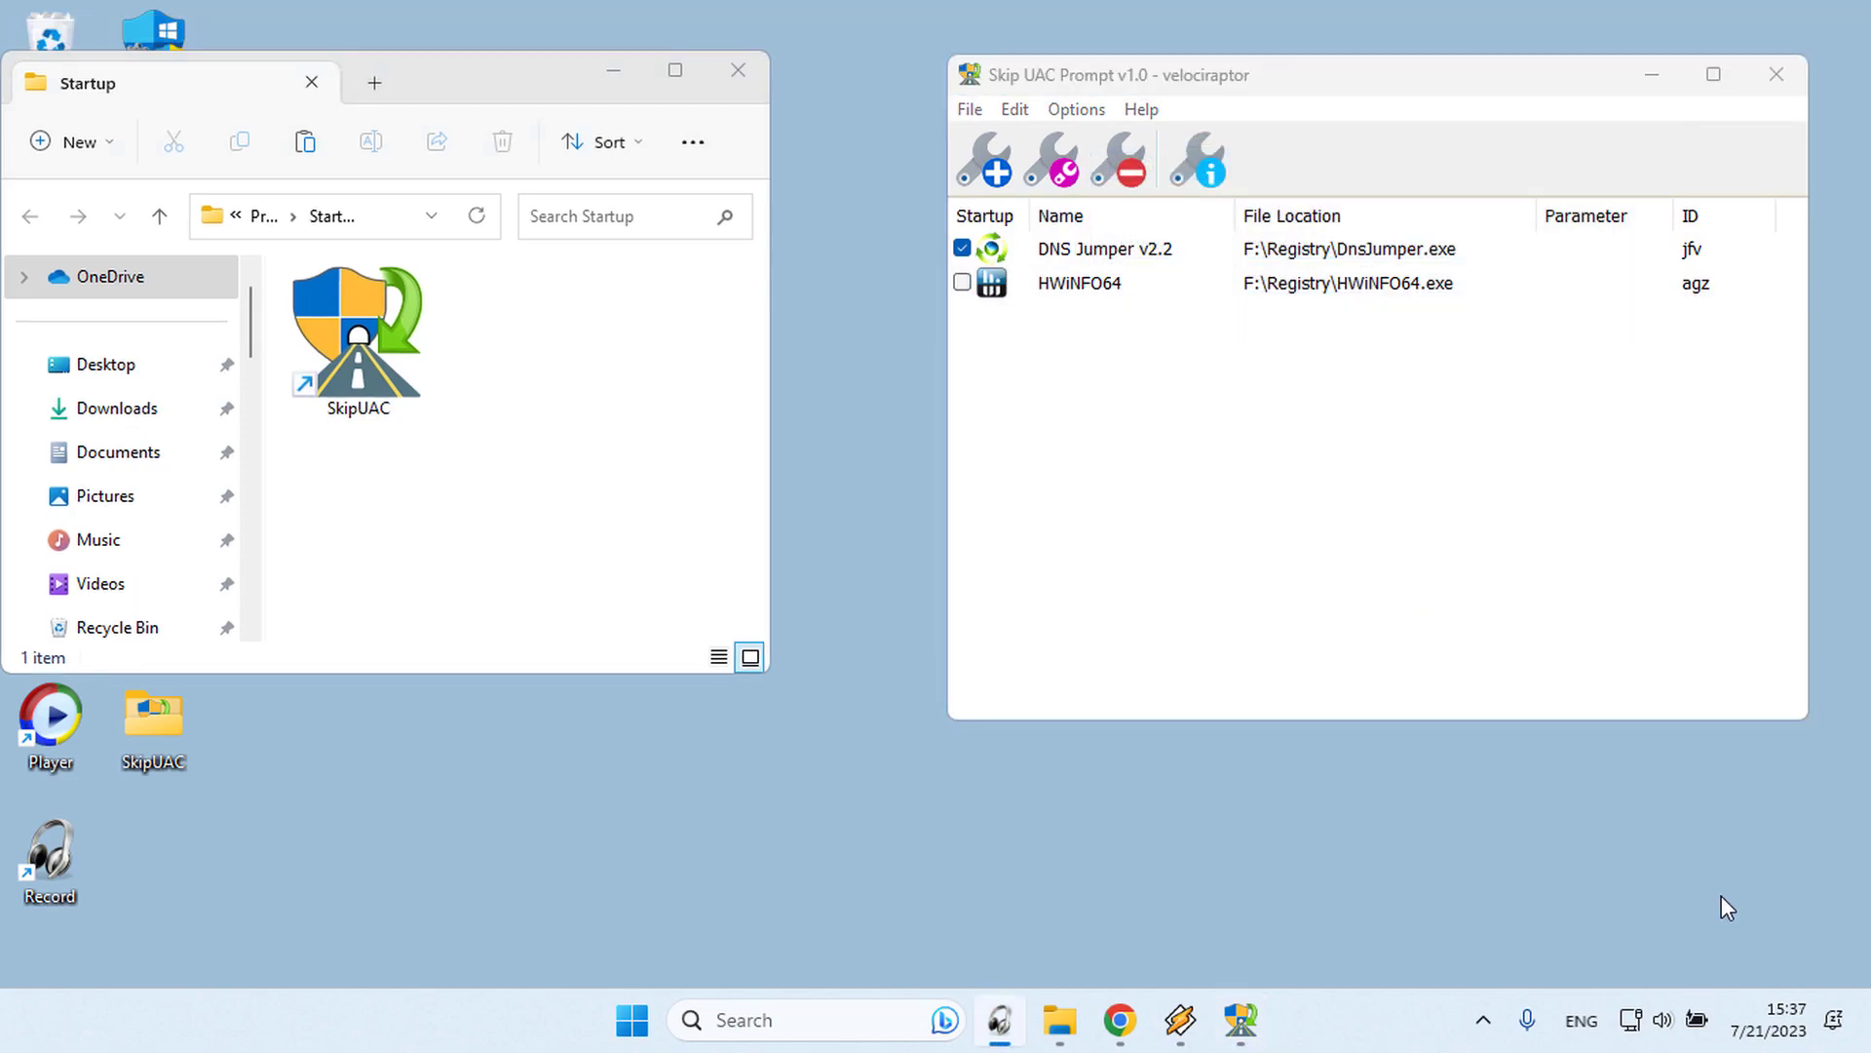
# Create a desktop shortcut for the DNS Jumper v2.2 entry via Create Shortcut
pyautogui.click(752, 82)
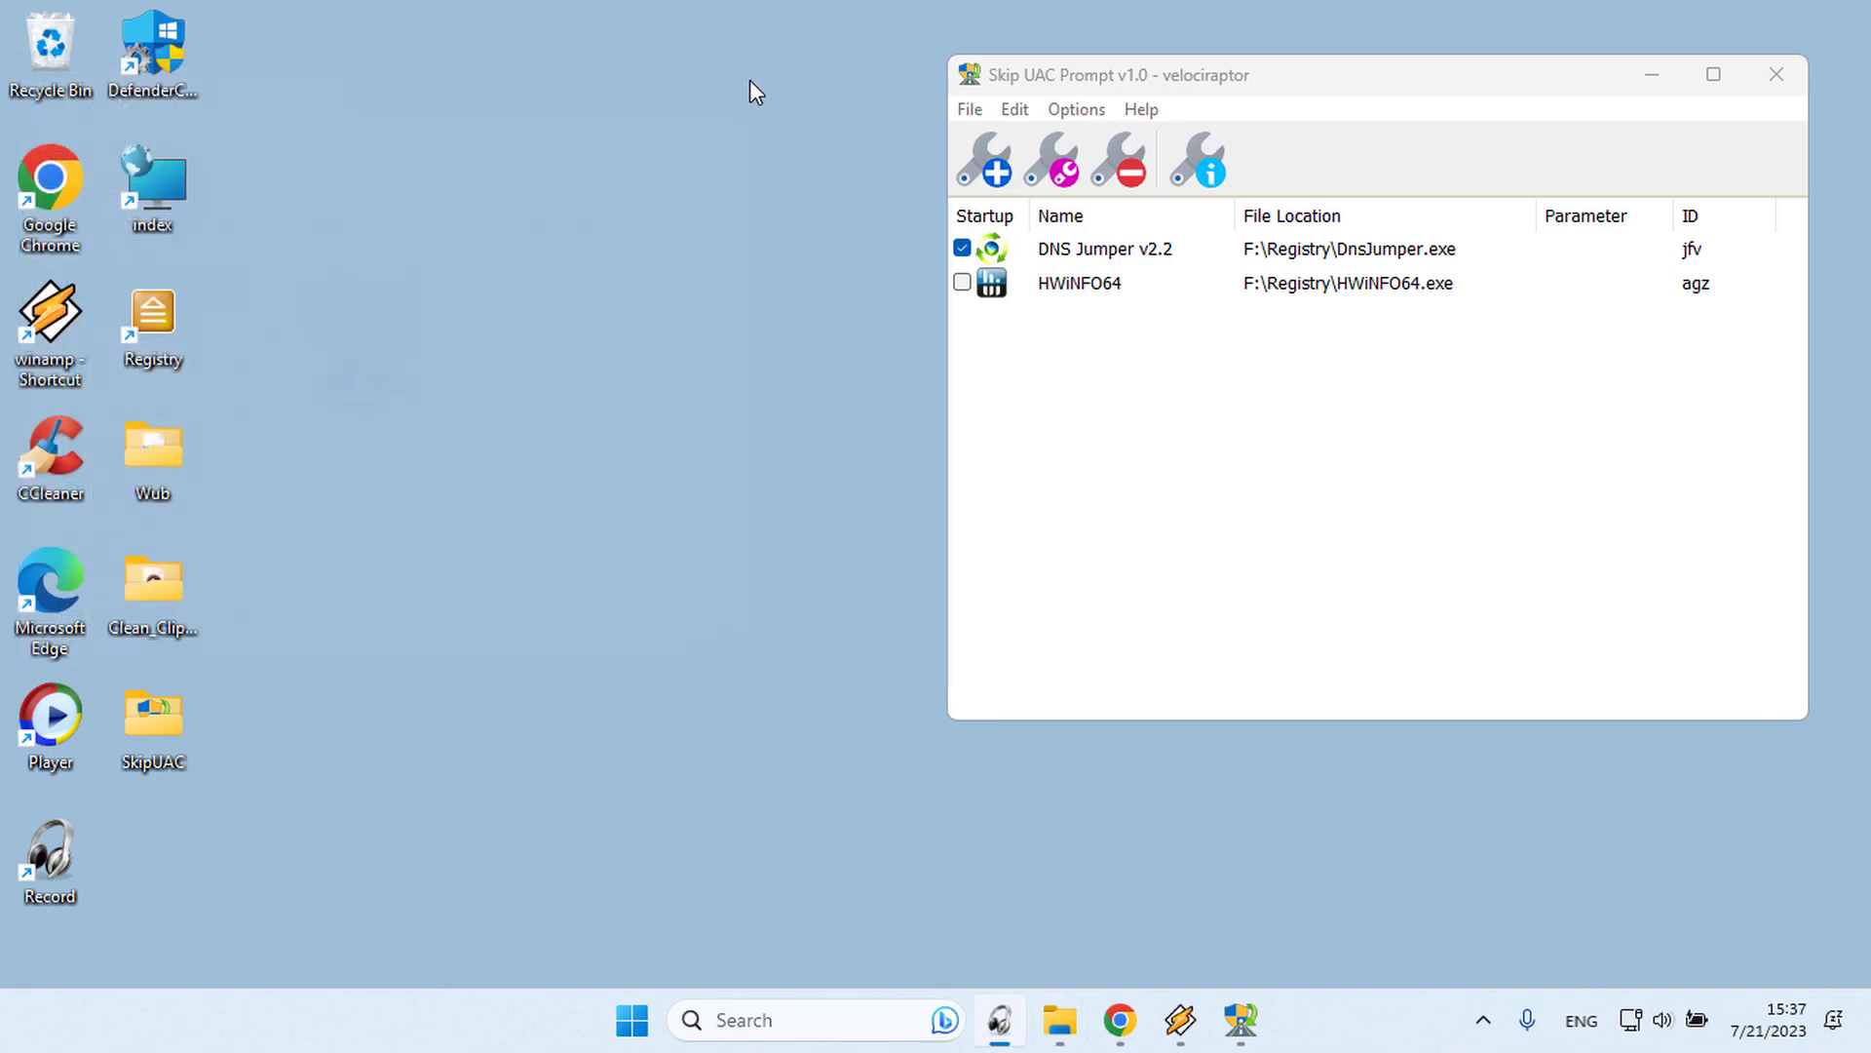
pyautogui.rightClick(1101, 254)
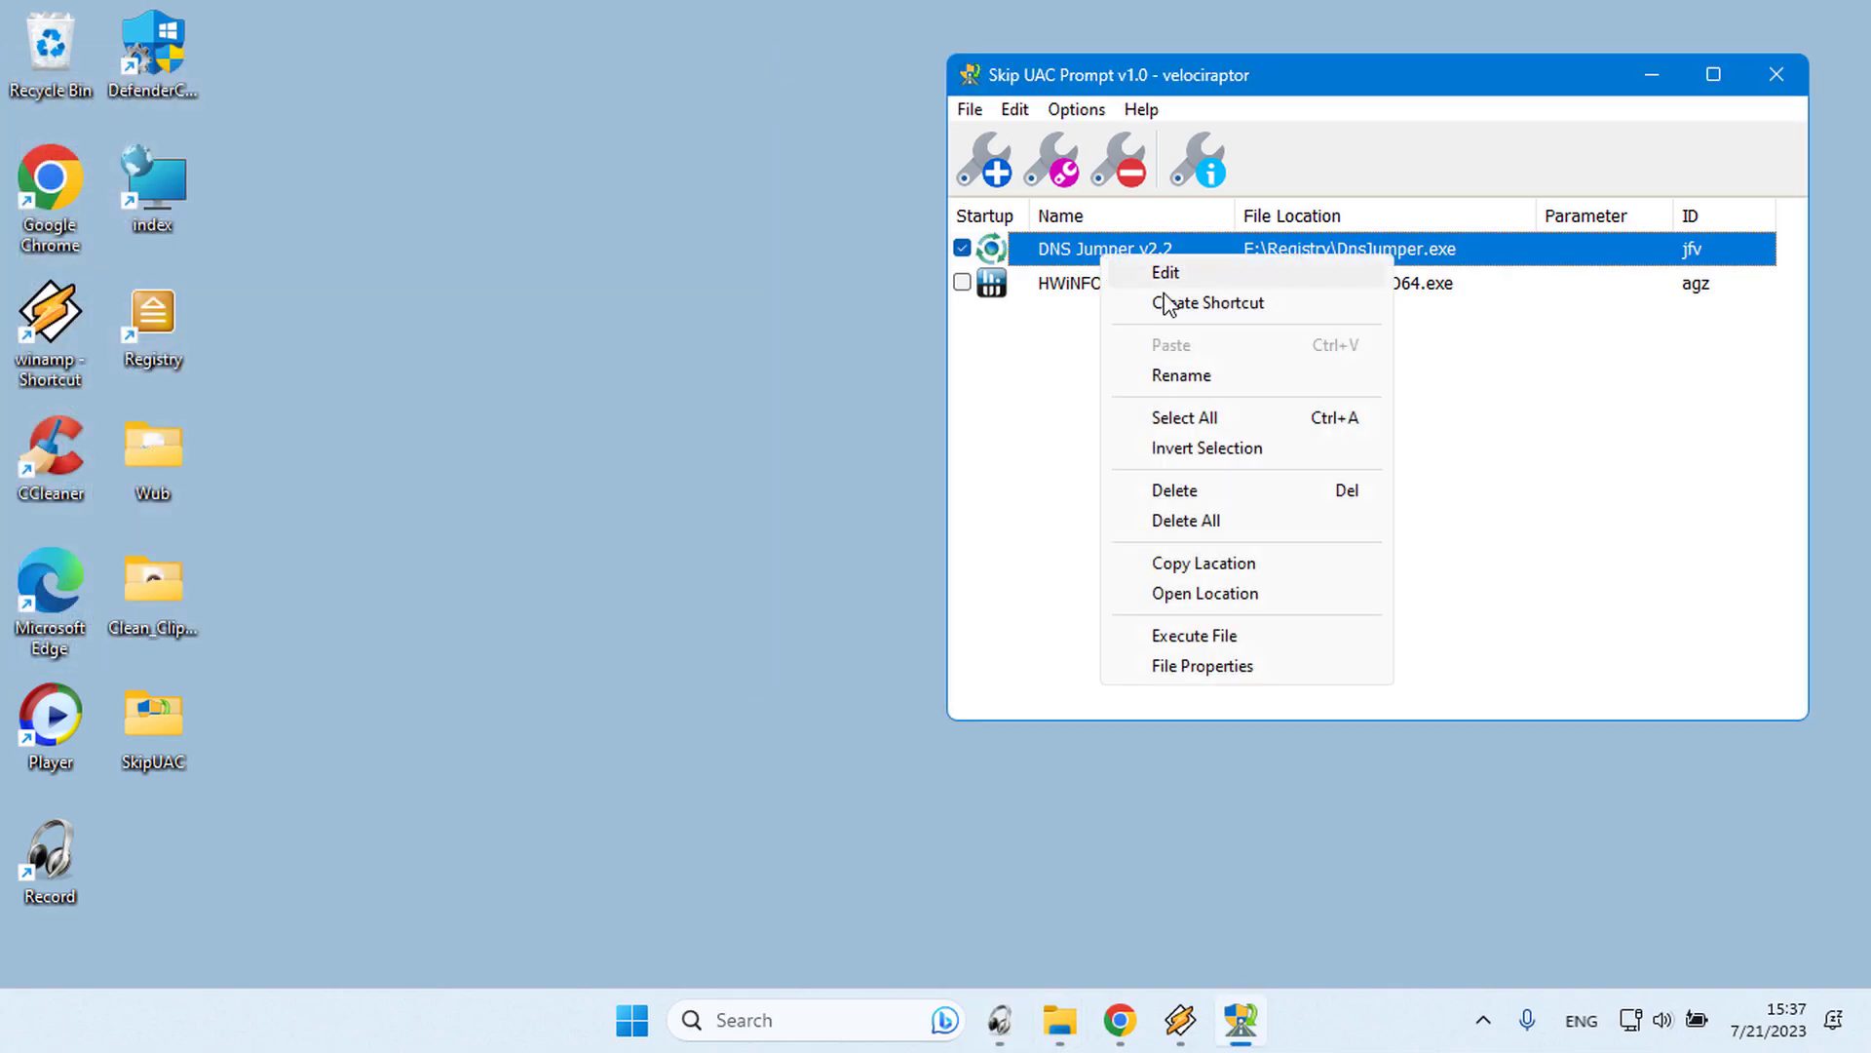
pyautogui.click(1212, 307)
pyautogui.click(1325, 639)
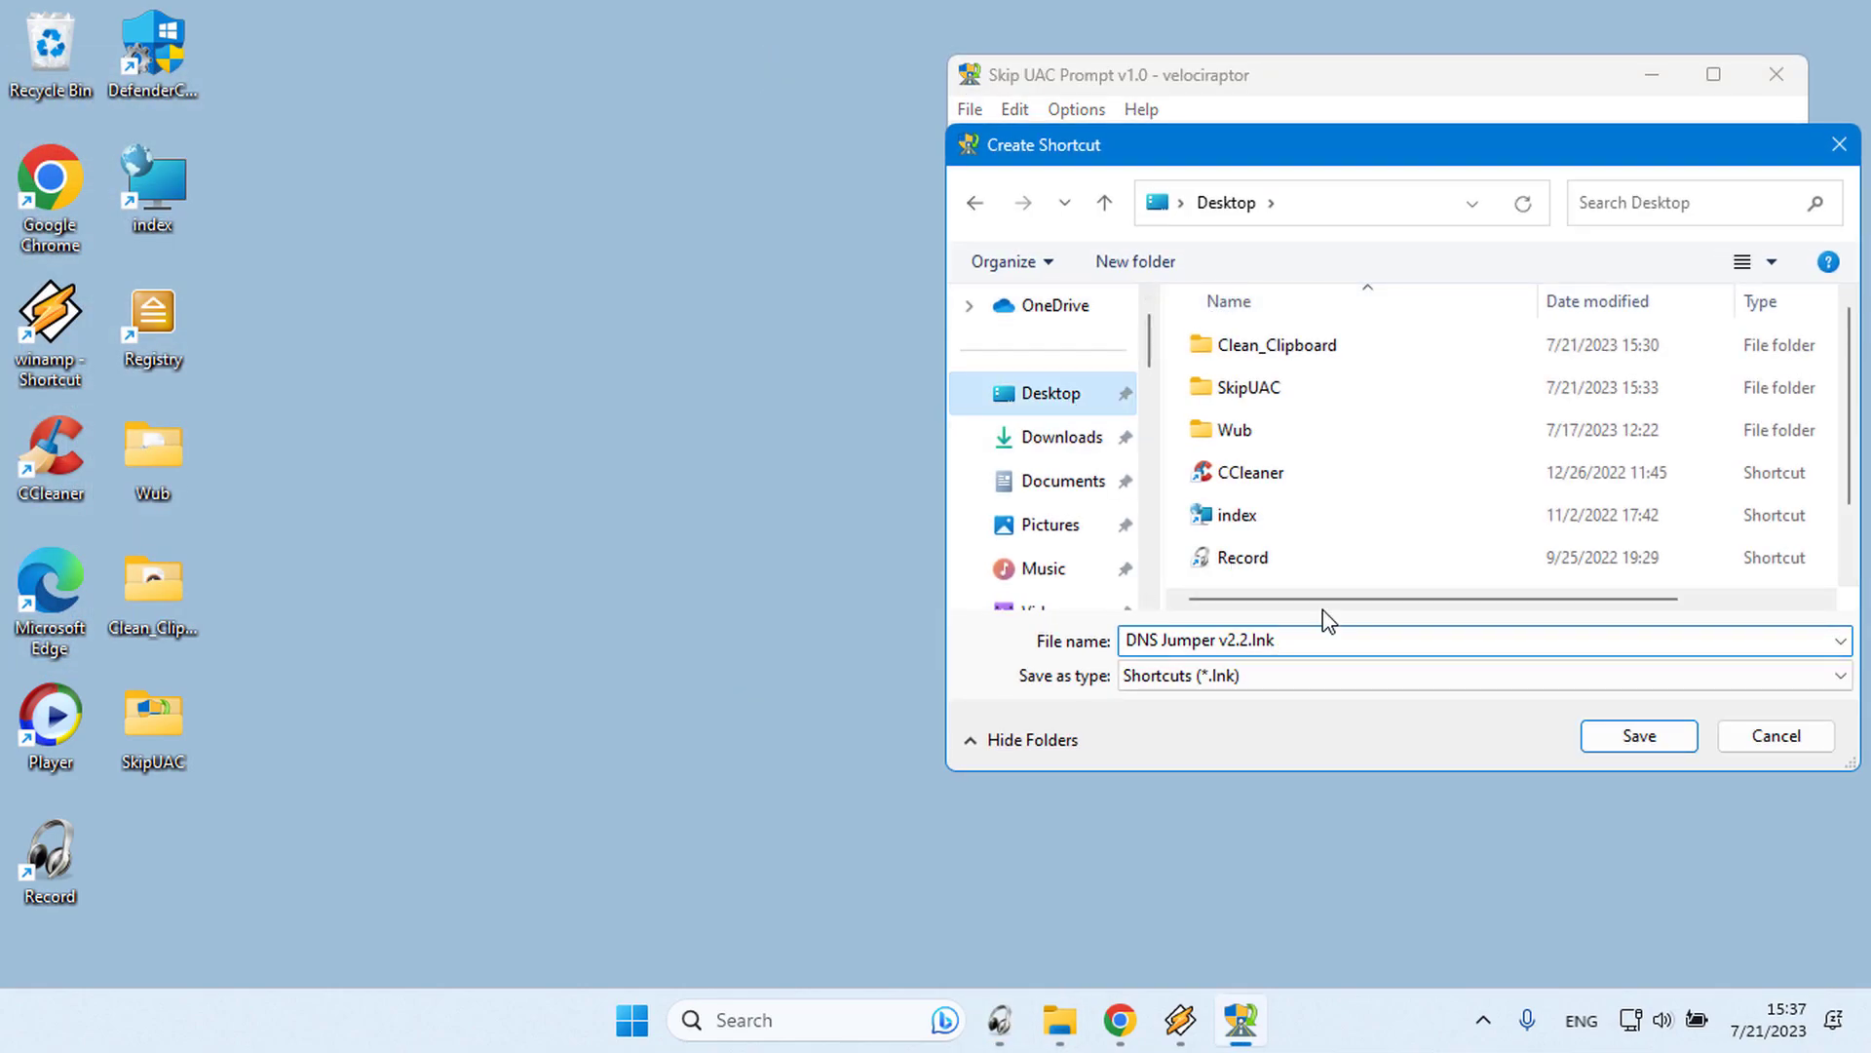
pyautogui.click(1638, 742)
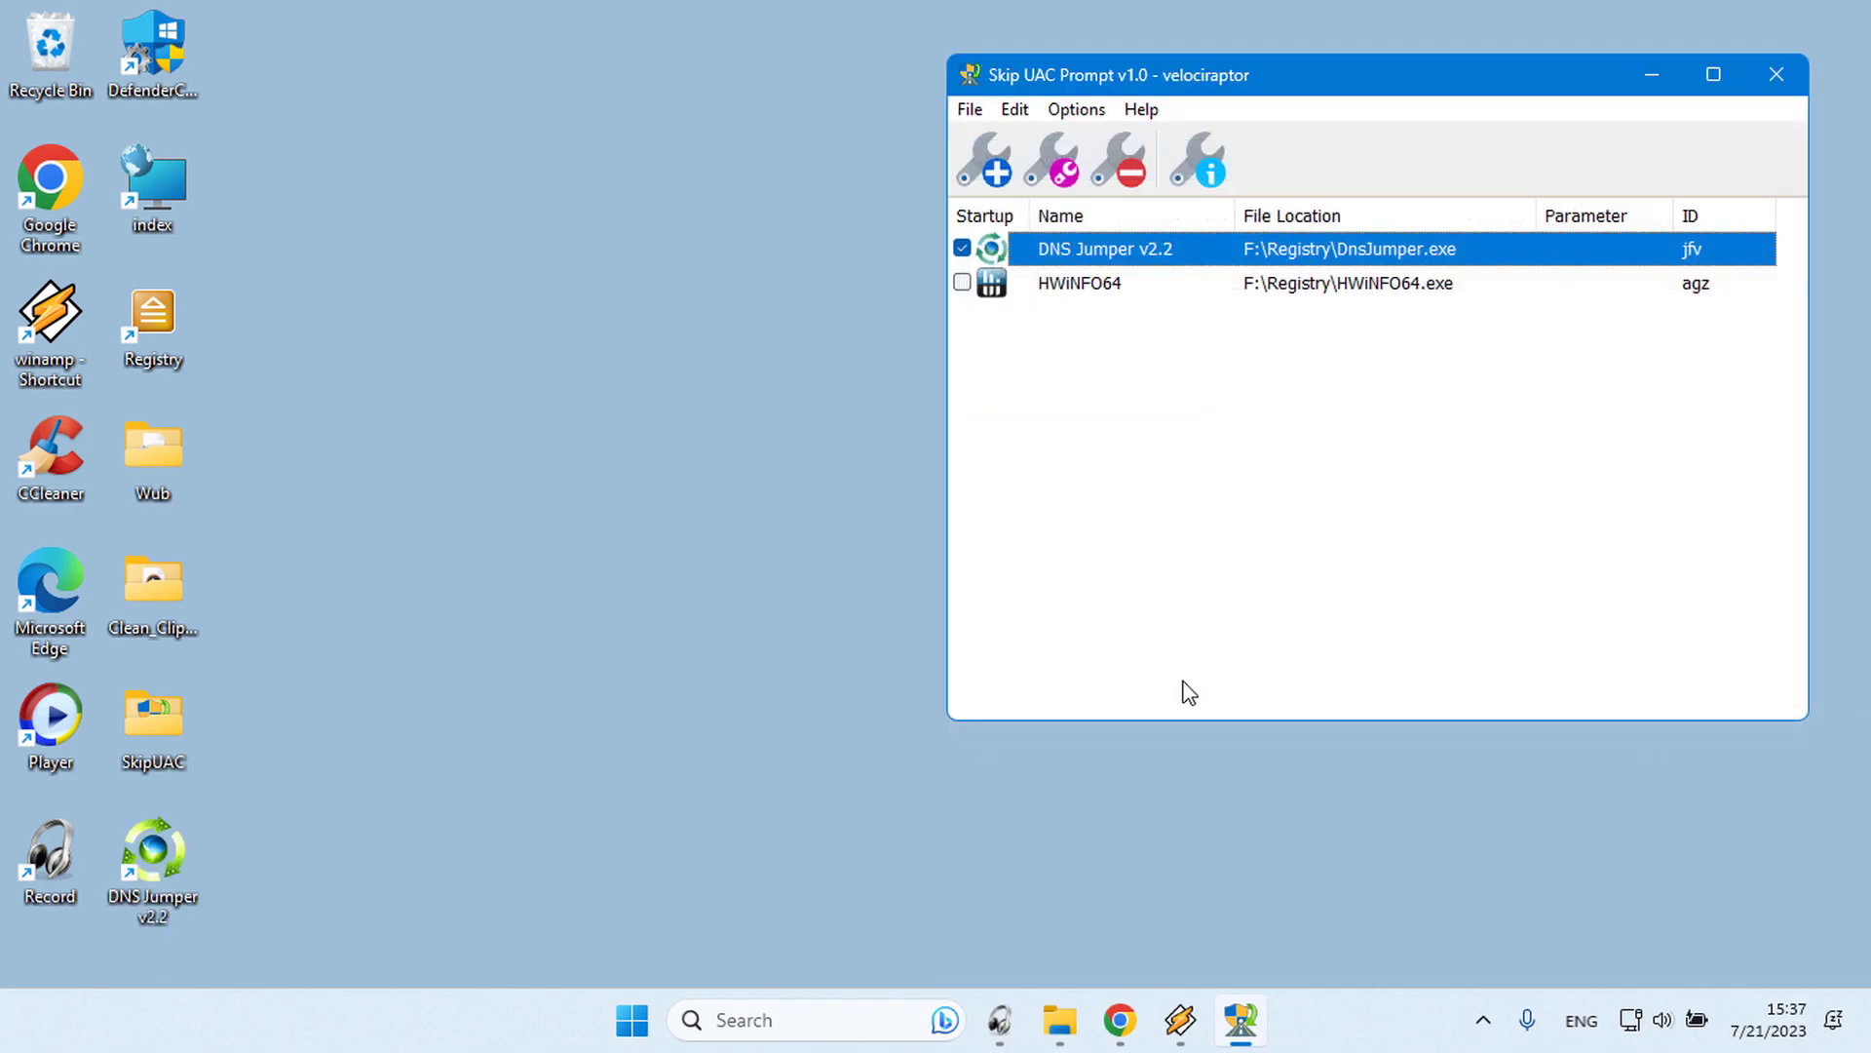
# Test-launch DNS Jumper from the new shortcut and directly from DnsJumper.exe in Registry
pyautogui.click(174, 857)
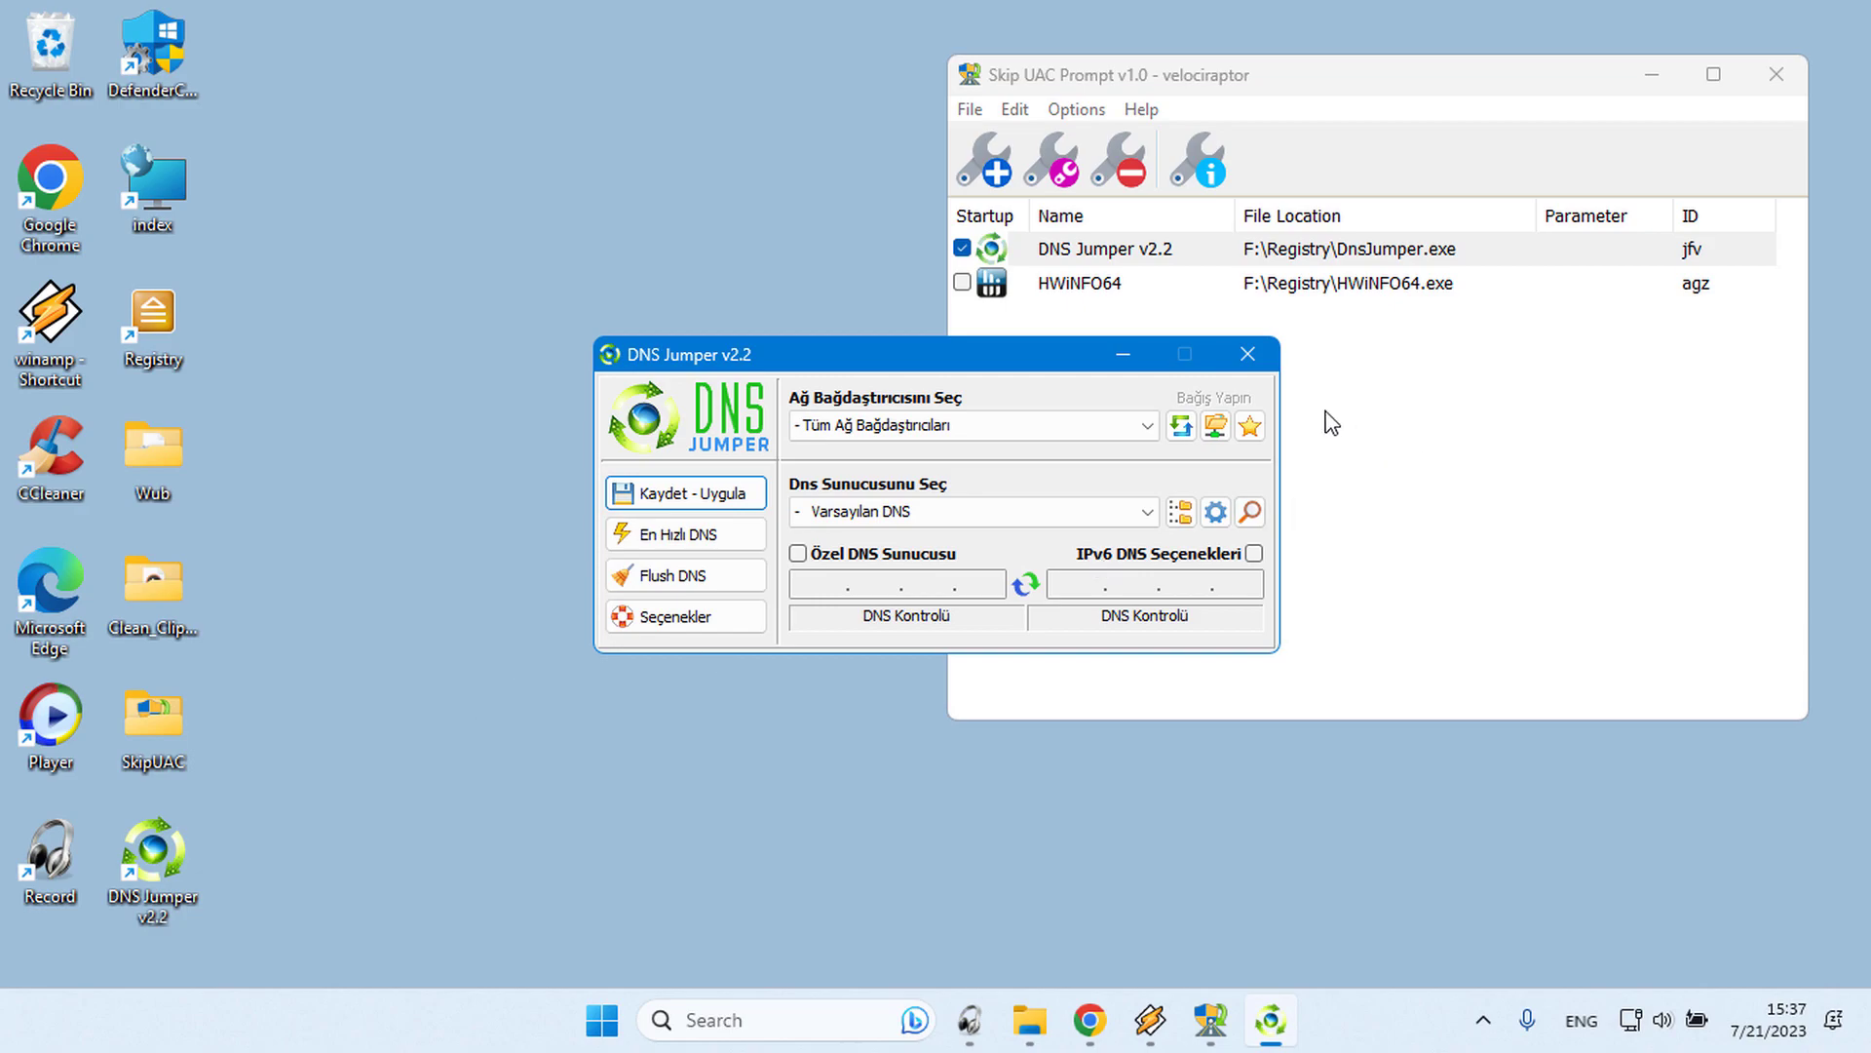
pyautogui.click(1250, 356)
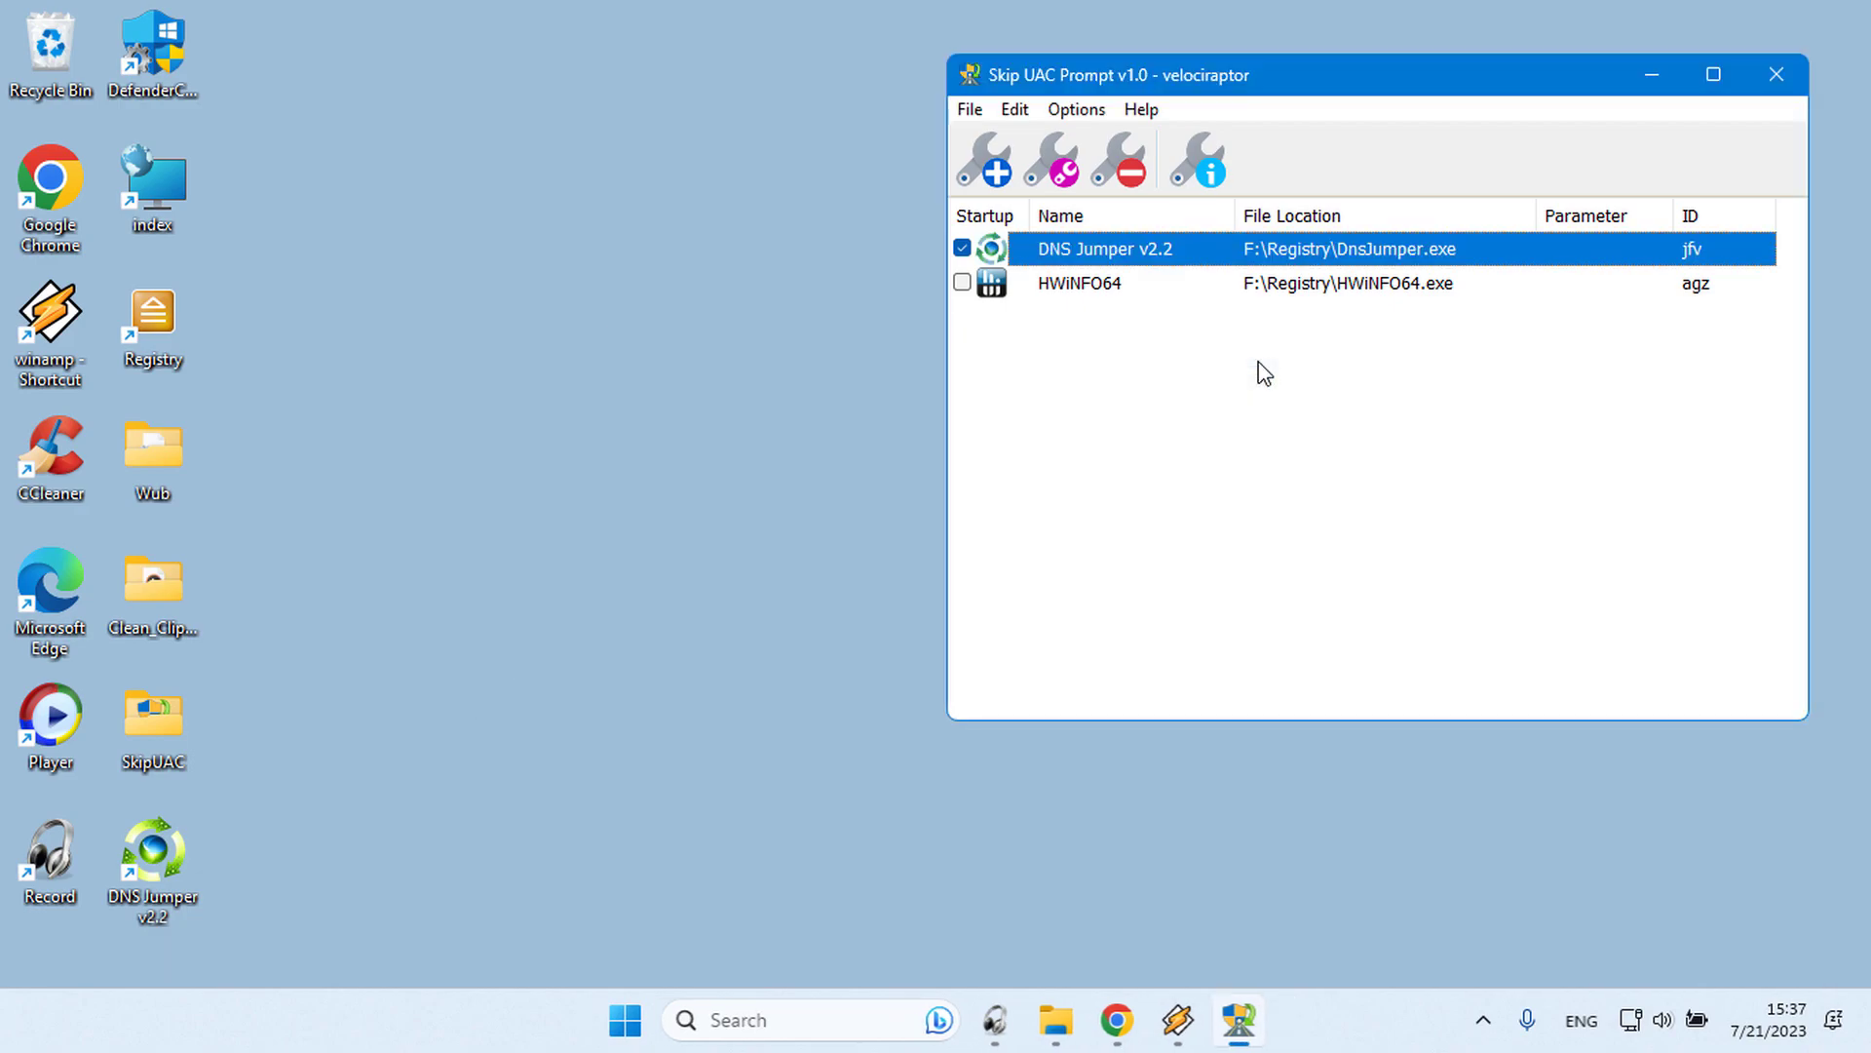
pyautogui.doubleClick(154, 322)
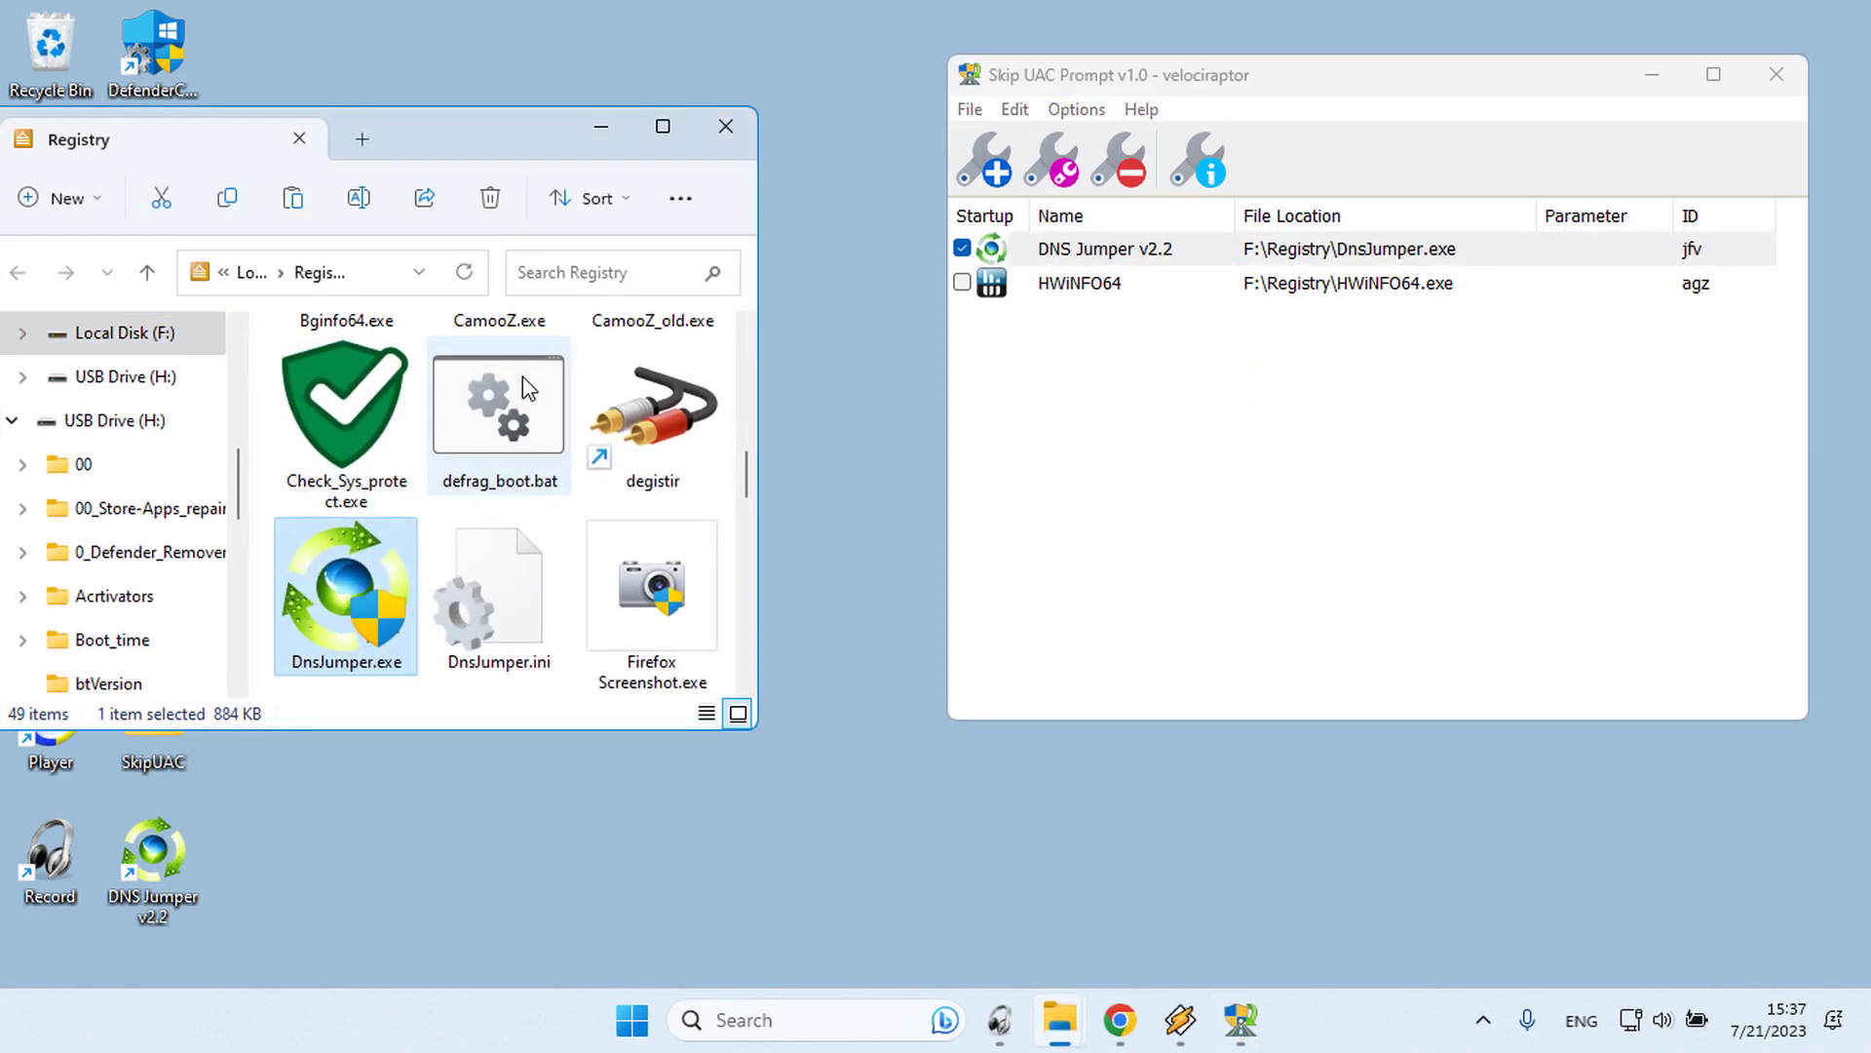
pyautogui.doubleClick(349, 591)
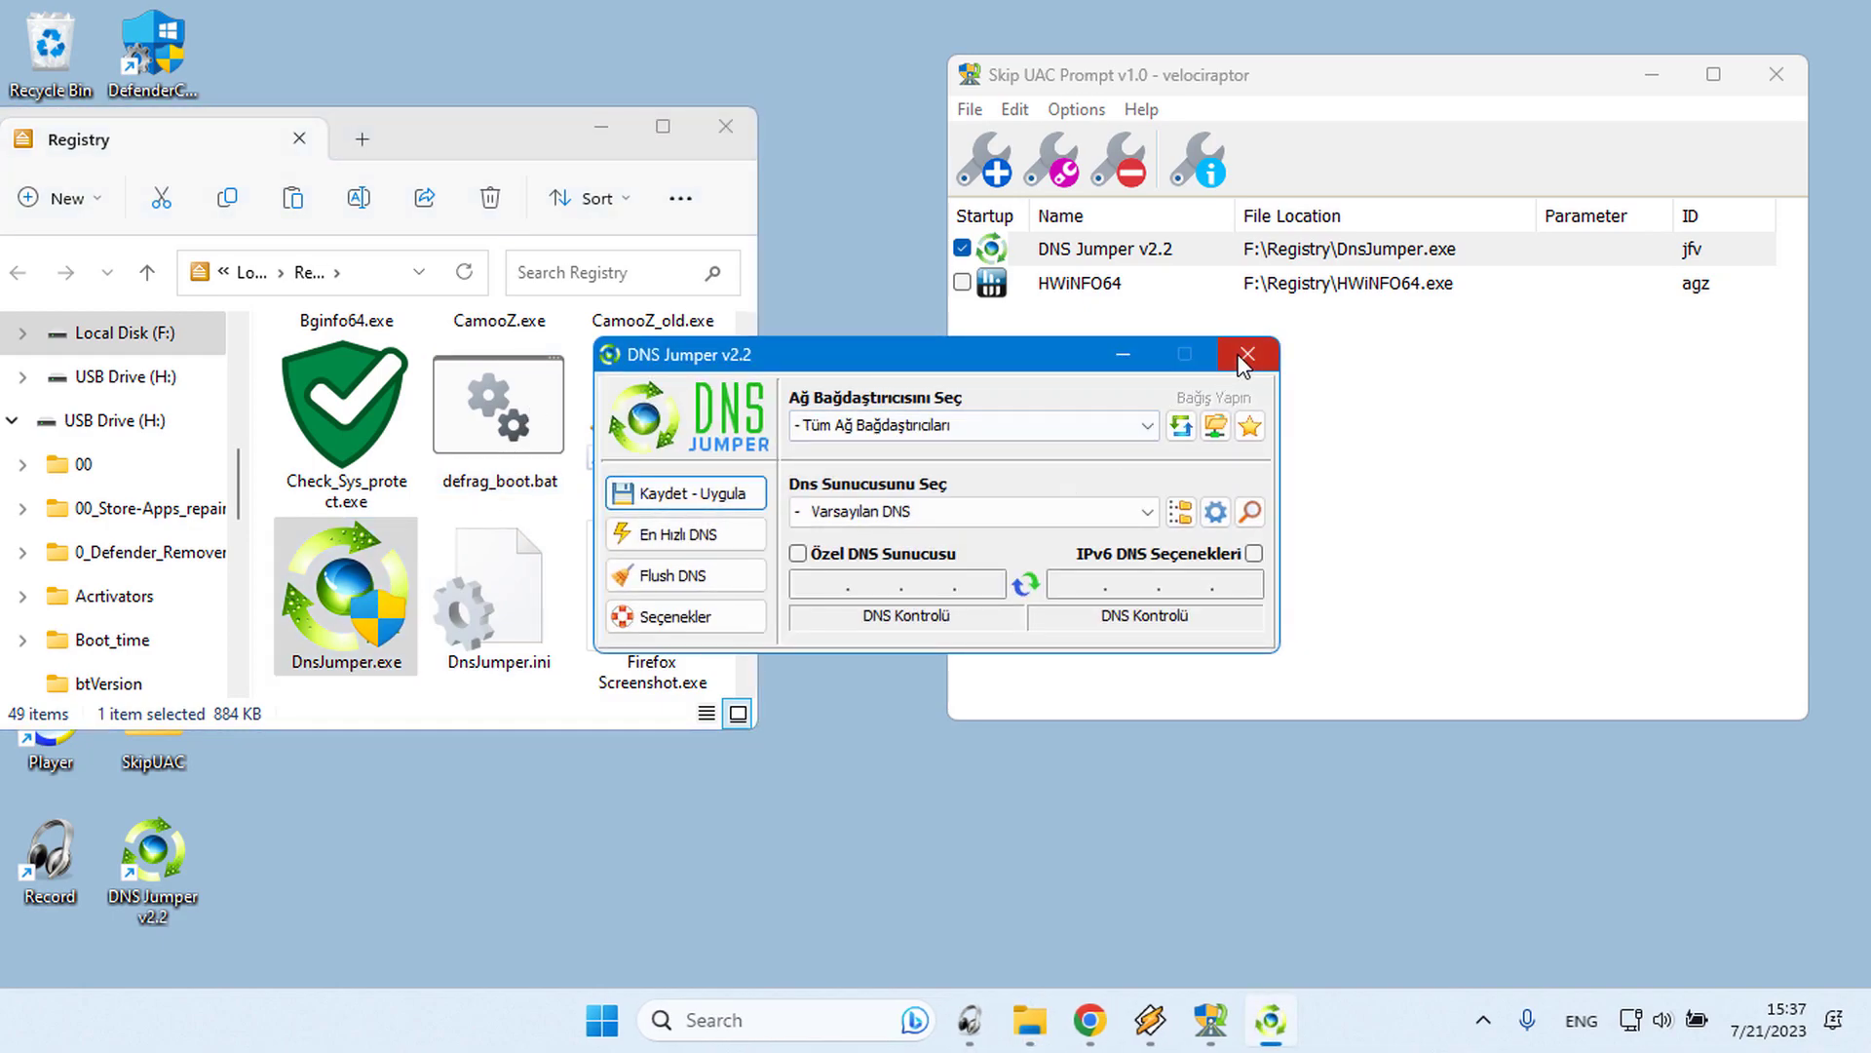
pyautogui.click(1245, 354)
pyautogui.click(726, 127)
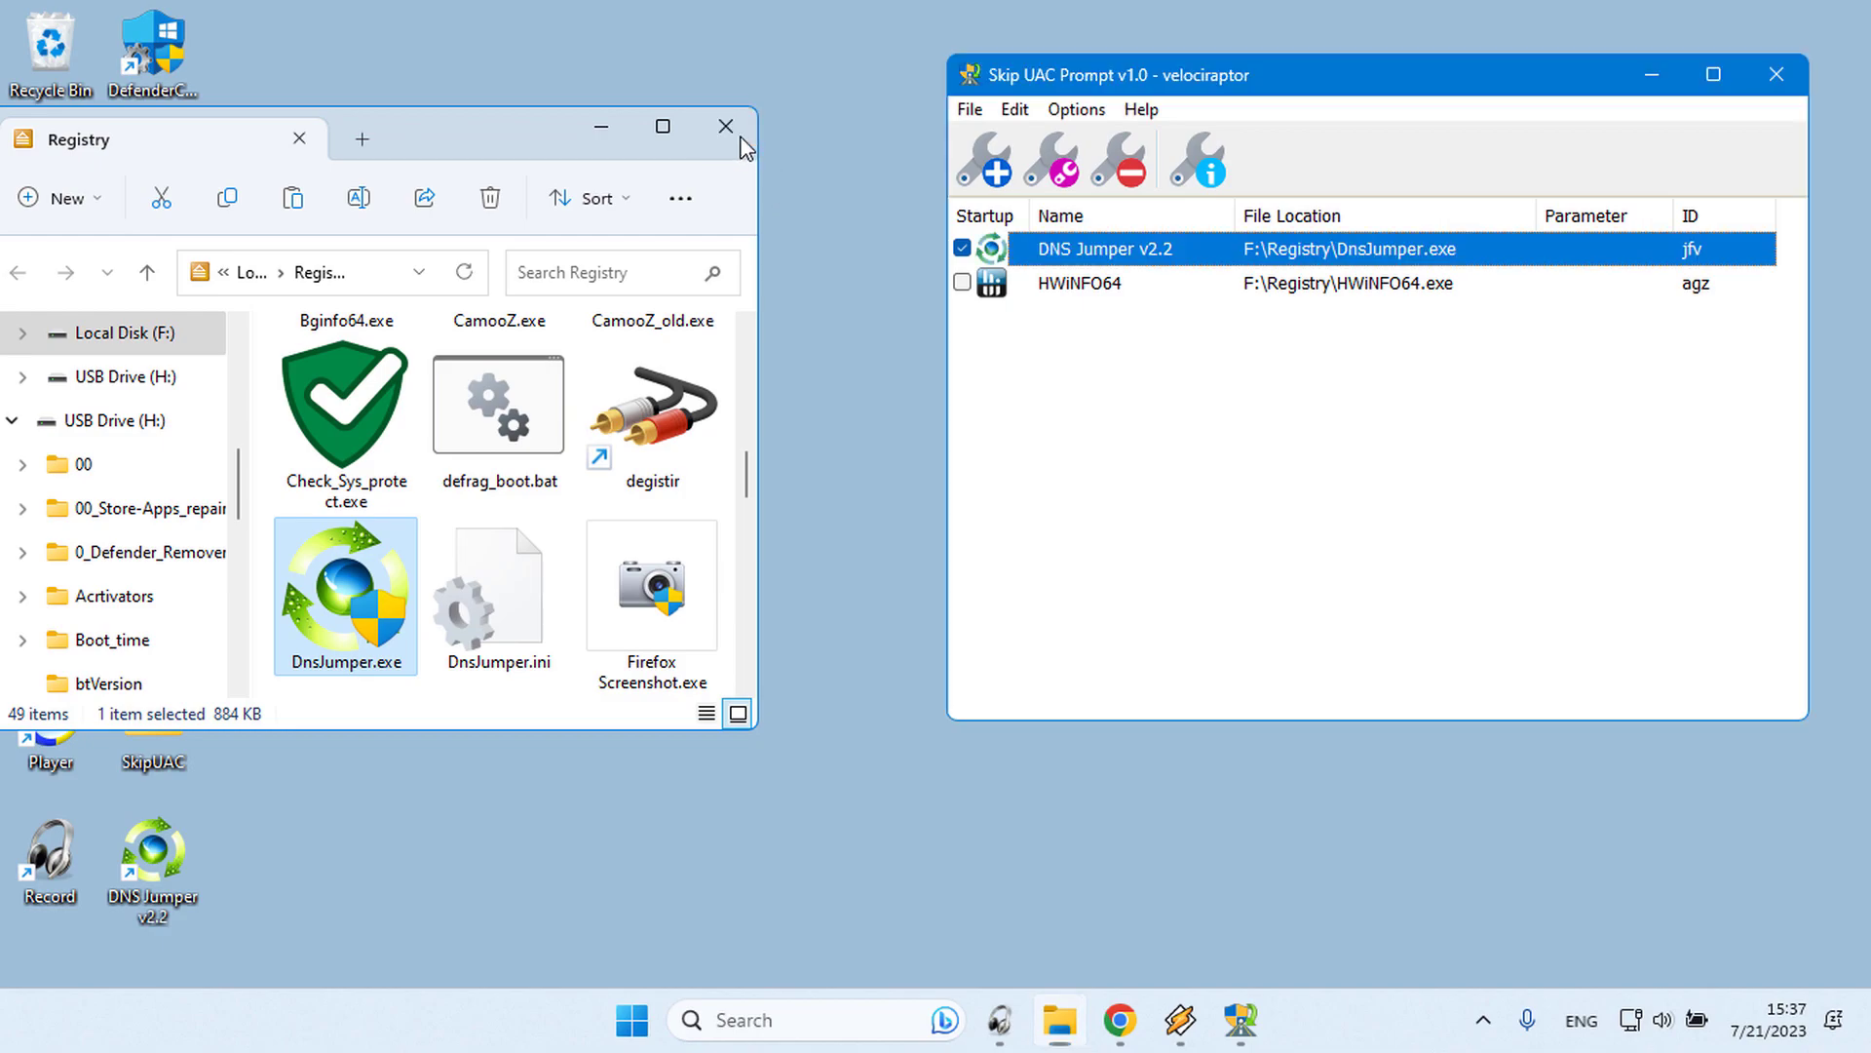
pyautogui.click(164, 854)
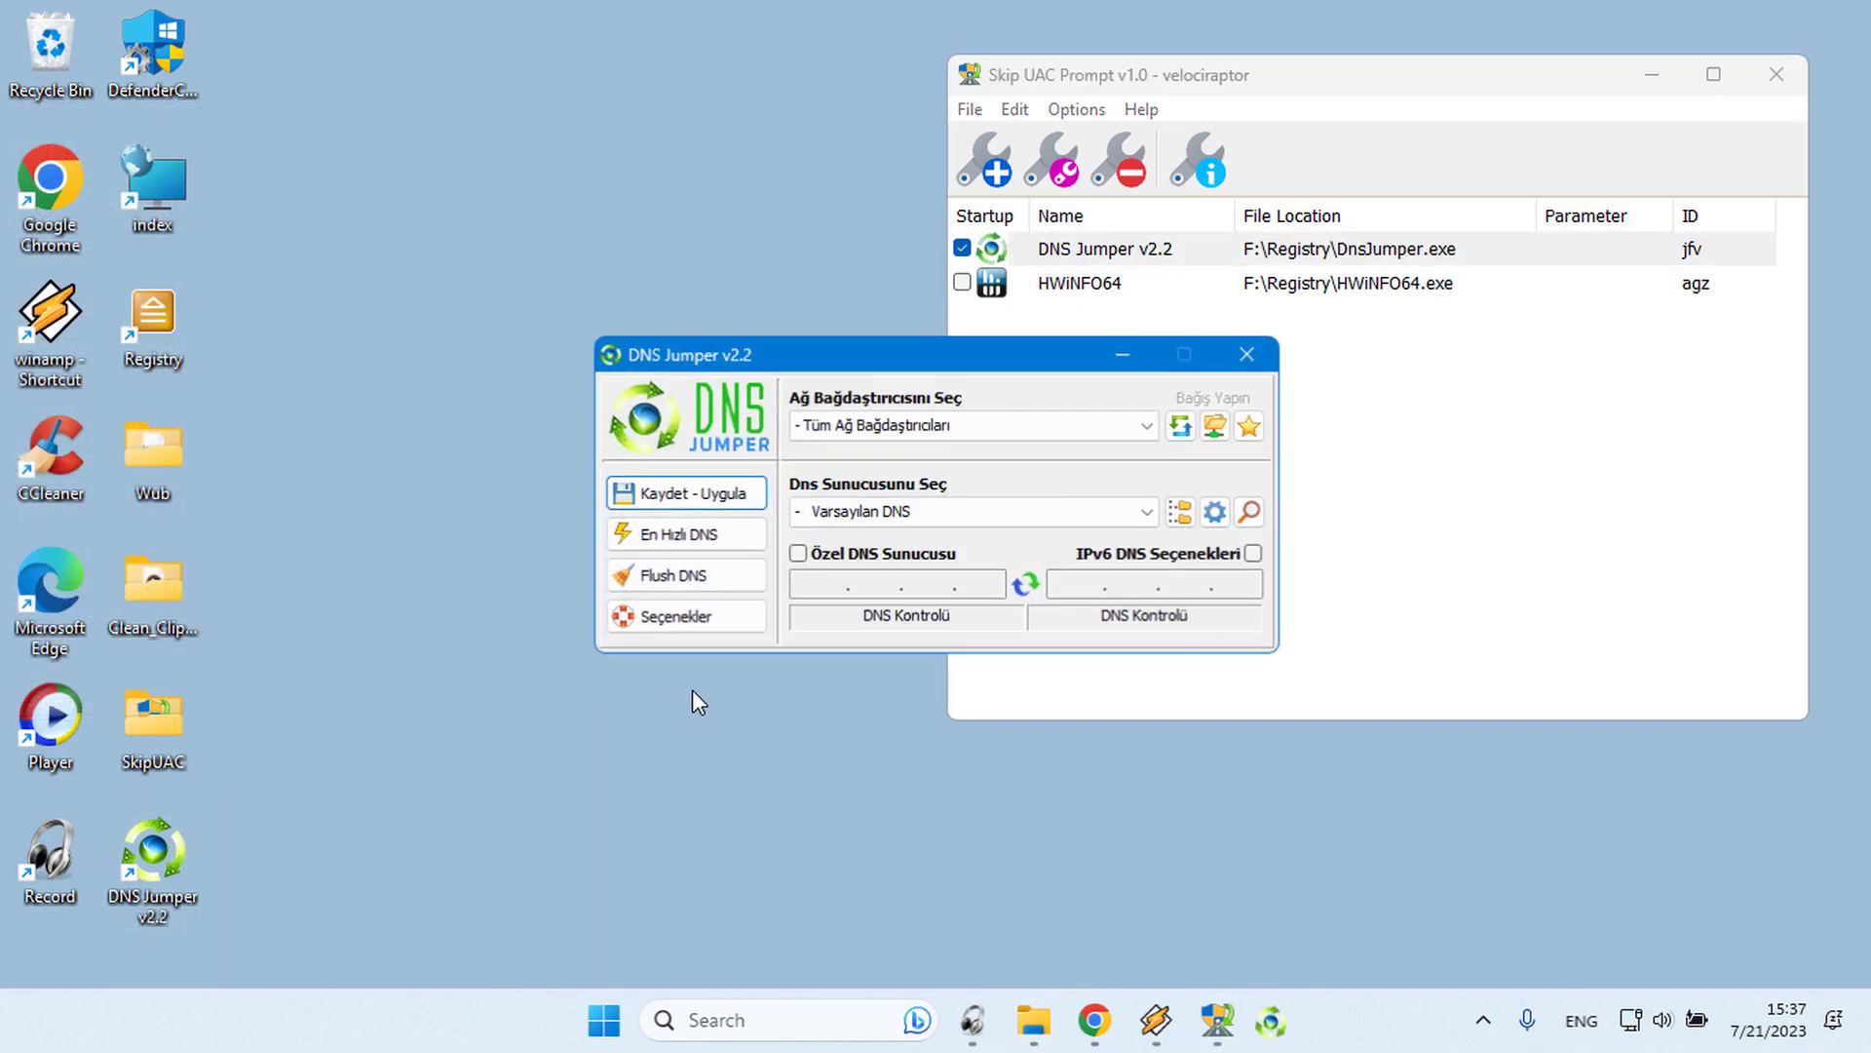
# Delete the HWiNFO64 entry with confirmation, leaving only DNS Jumper v2.2 listed
pyautogui.click(1250, 355)
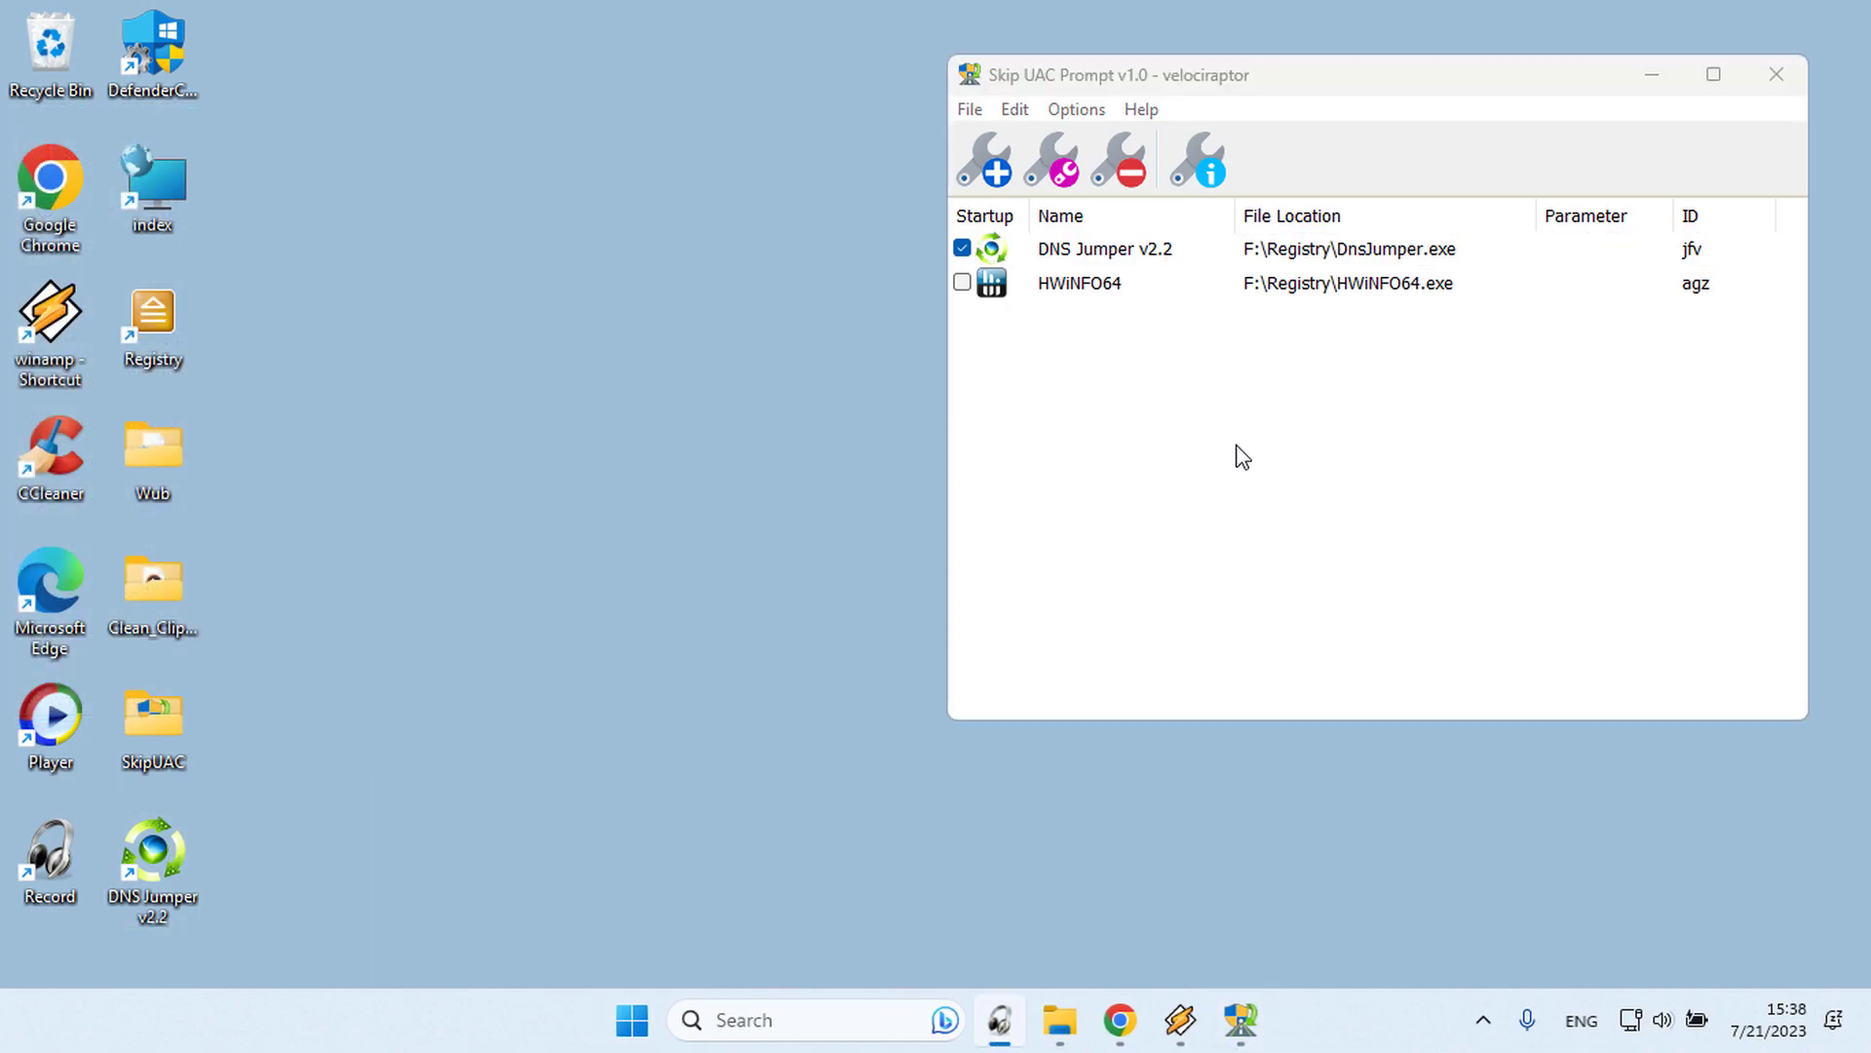
pyautogui.rightClick(1088, 294)
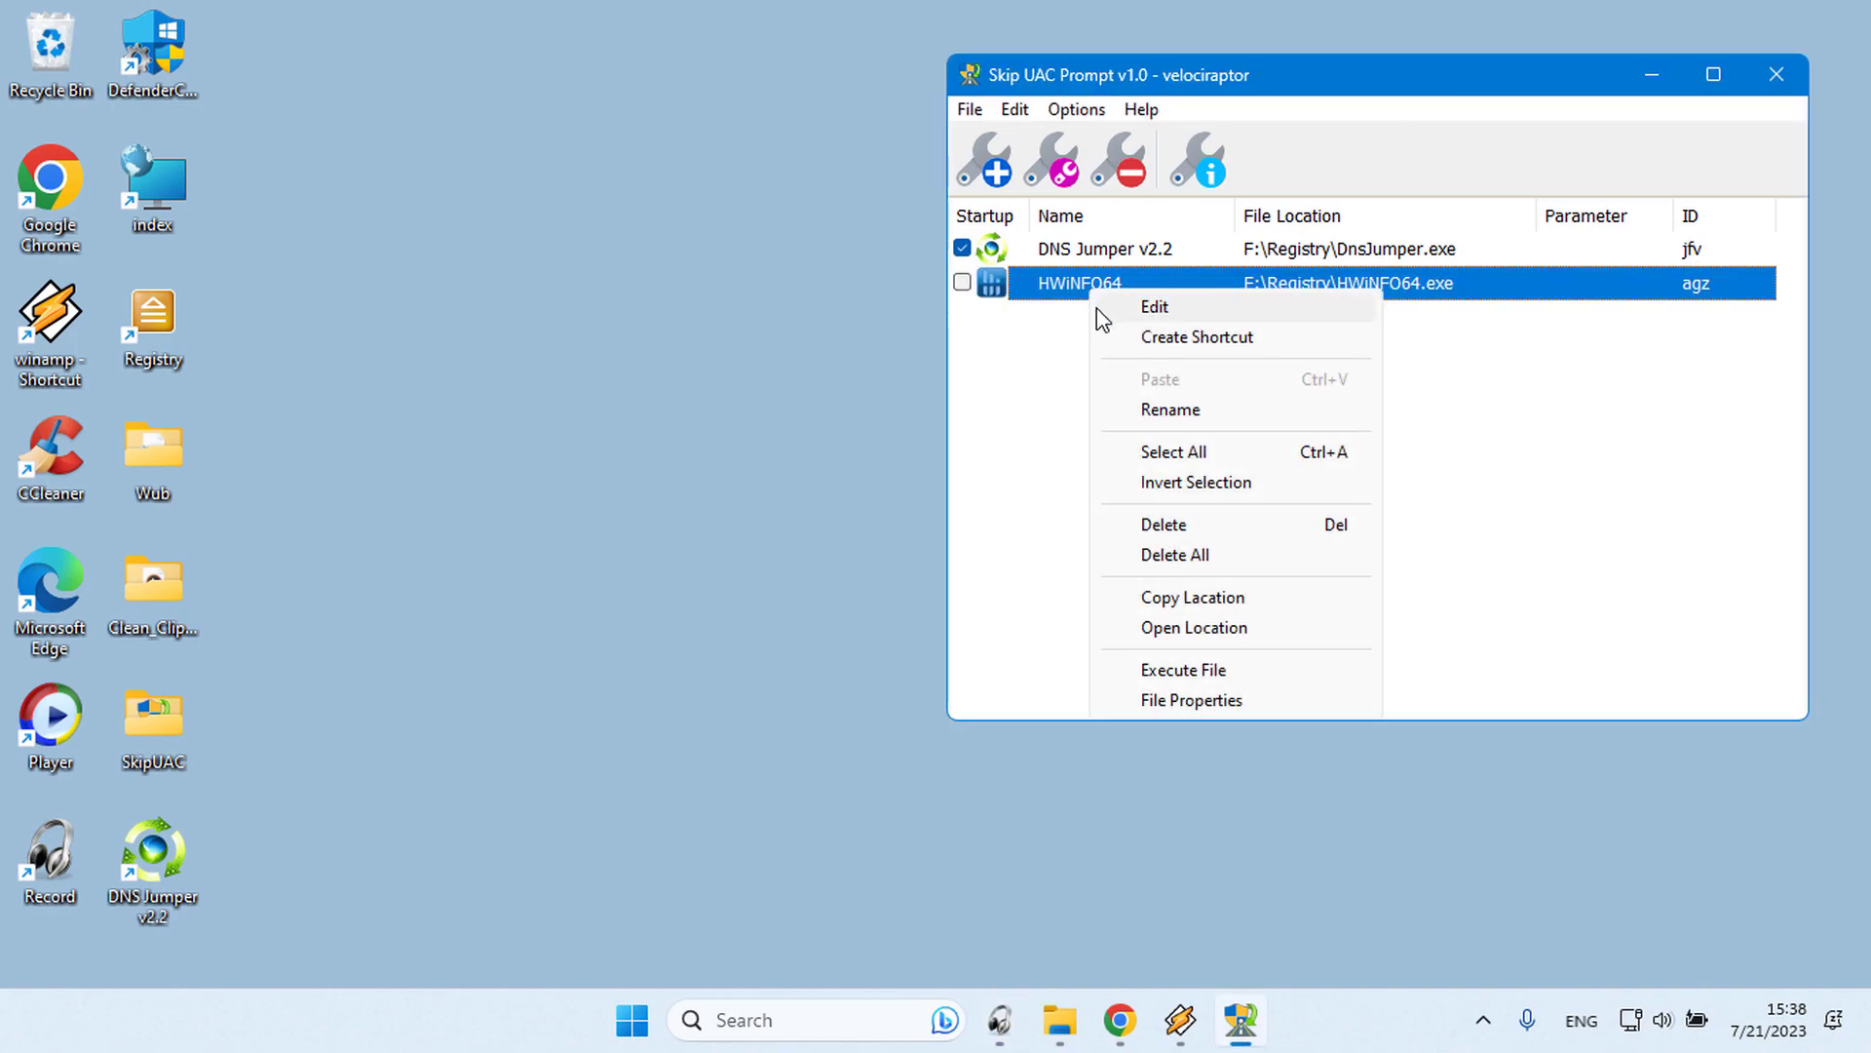
pyautogui.click(1134, 187)
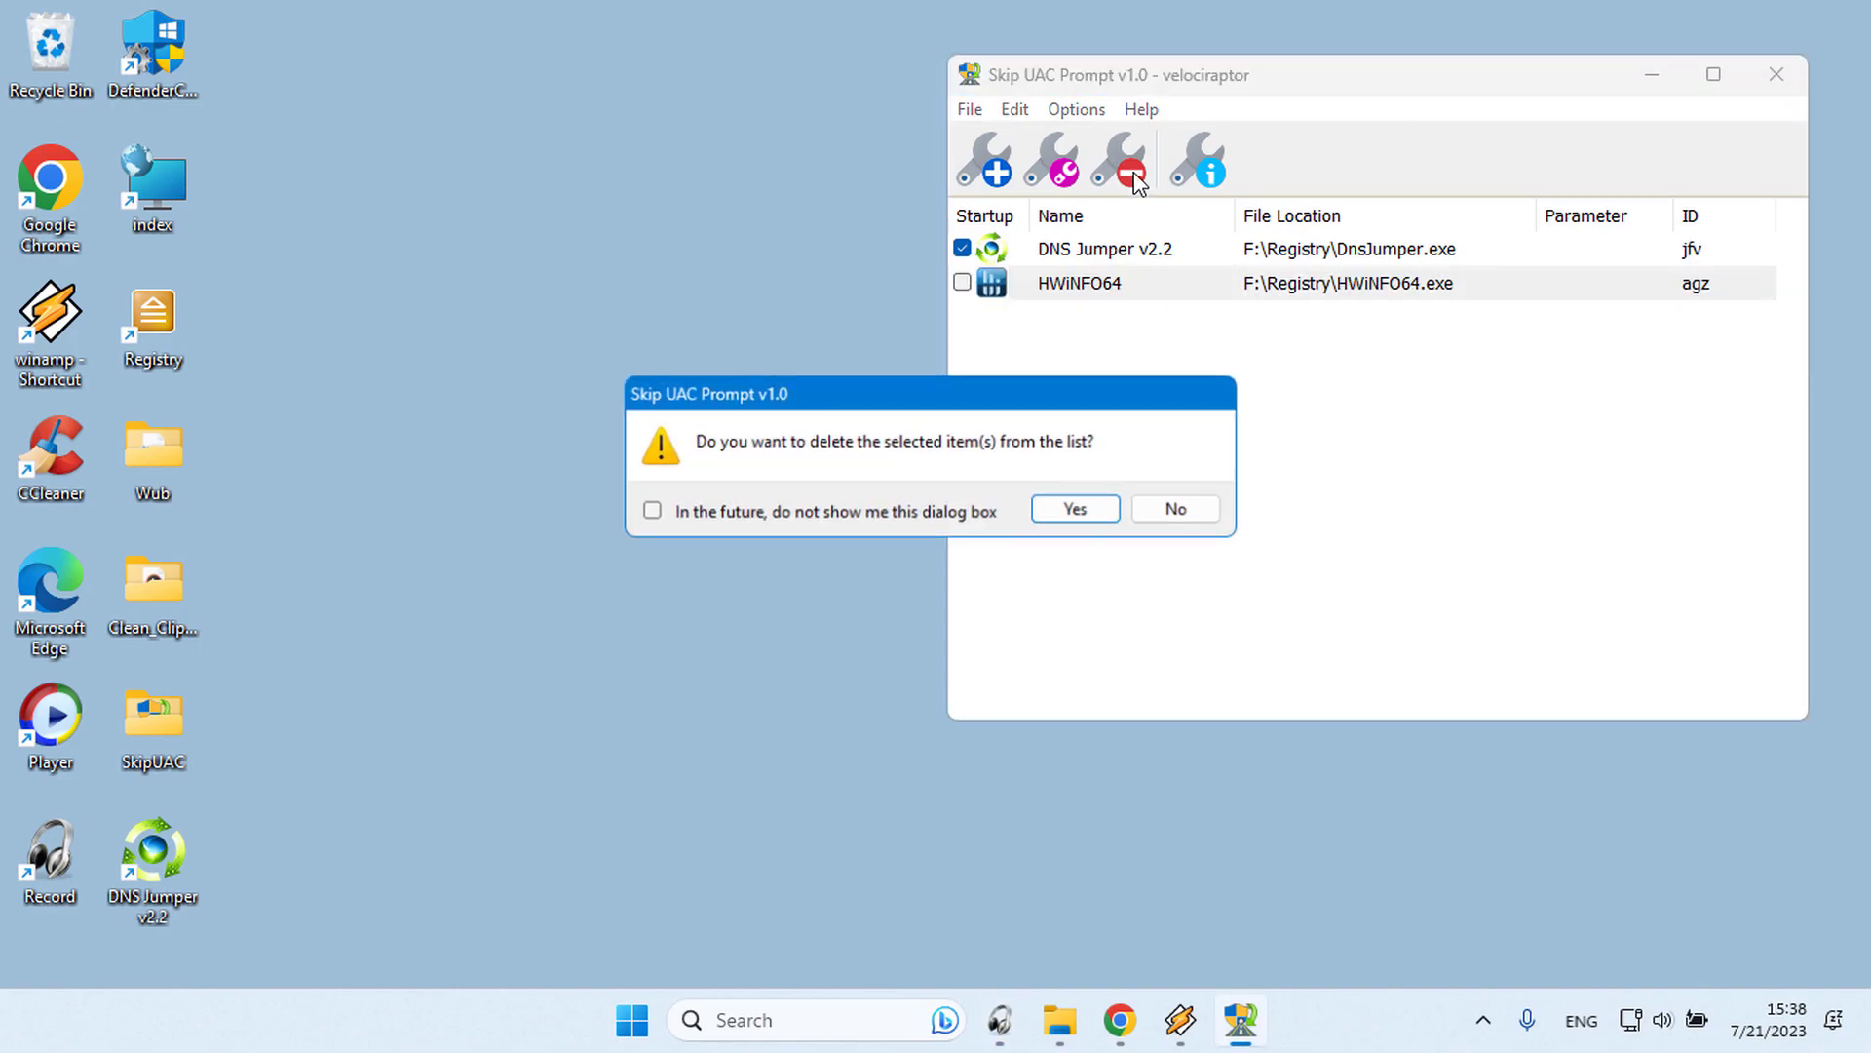
pyautogui.click(1084, 507)
pyautogui.click(1098, 114)
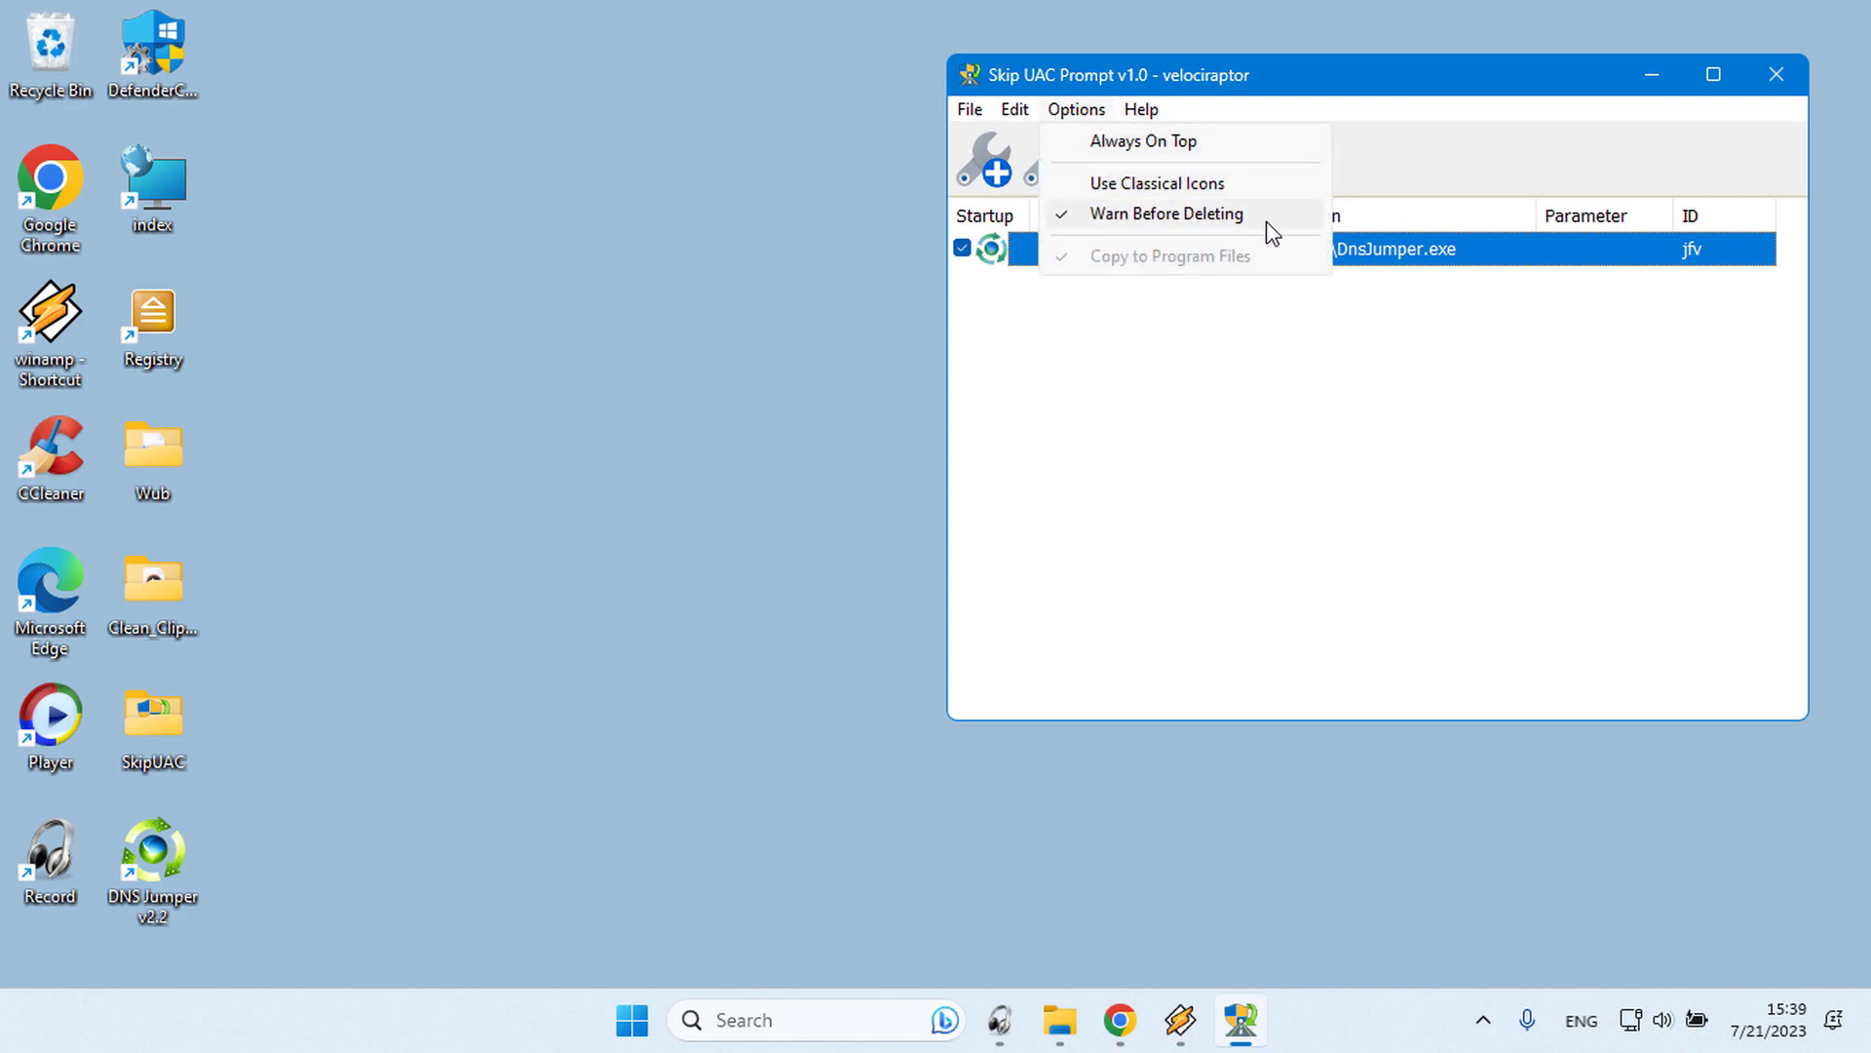
# Export the entry list to a file on the Desktop via File > Export List
pyautogui.click(1377, 365)
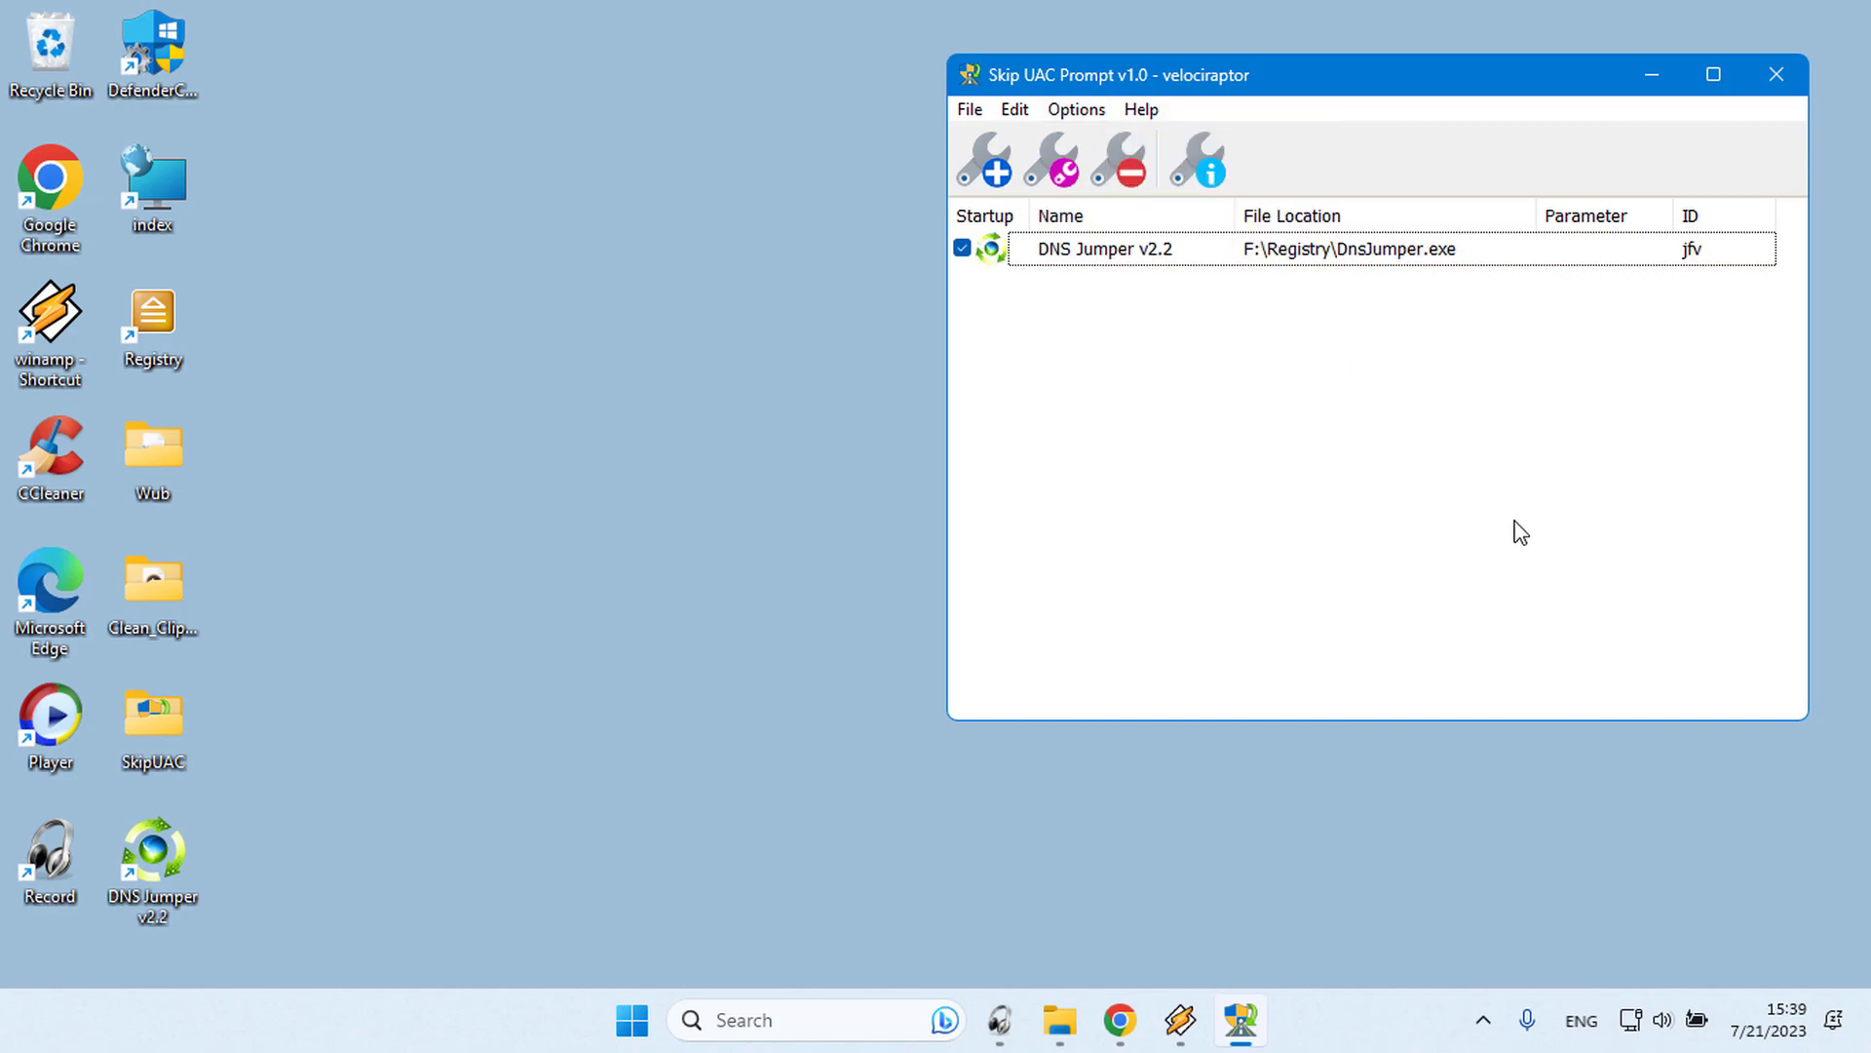
pyautogui.click(971, 112)
pyautogui.click(1019, 214)
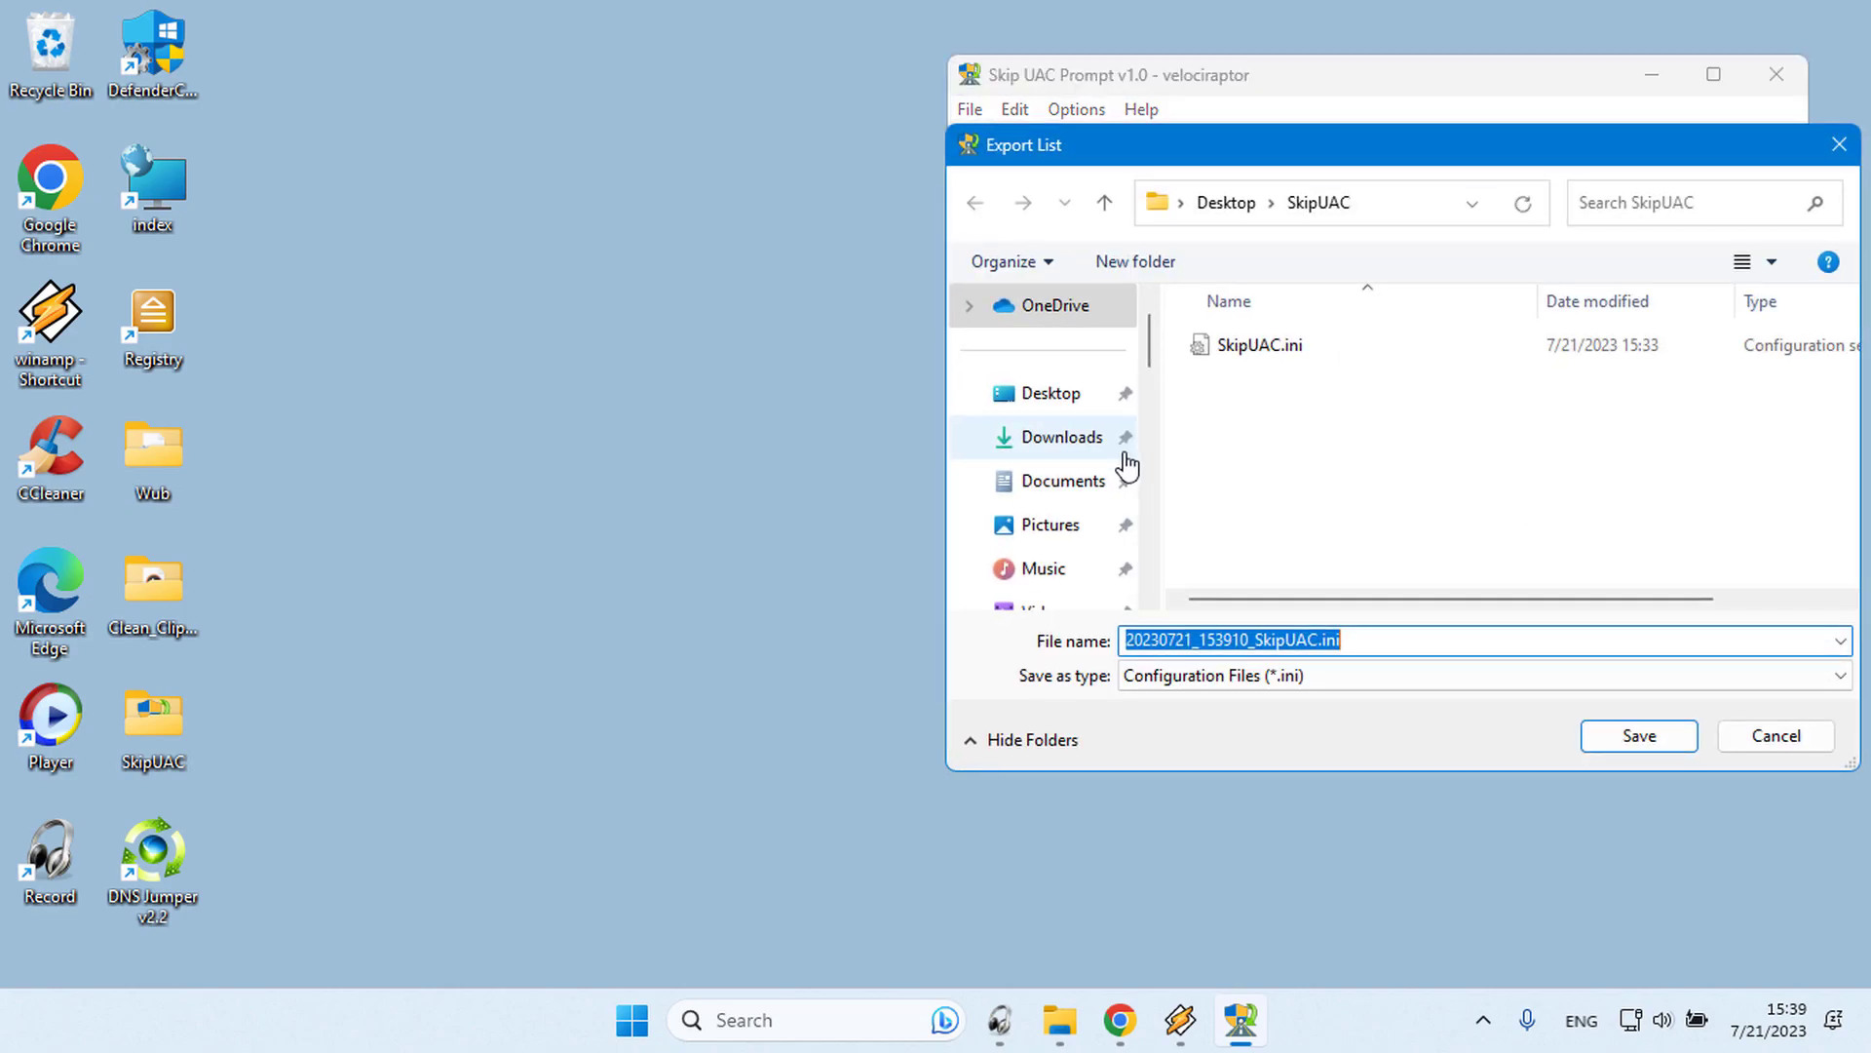
pyautogui.click(1051, 395)
pyautogui.press('Return')
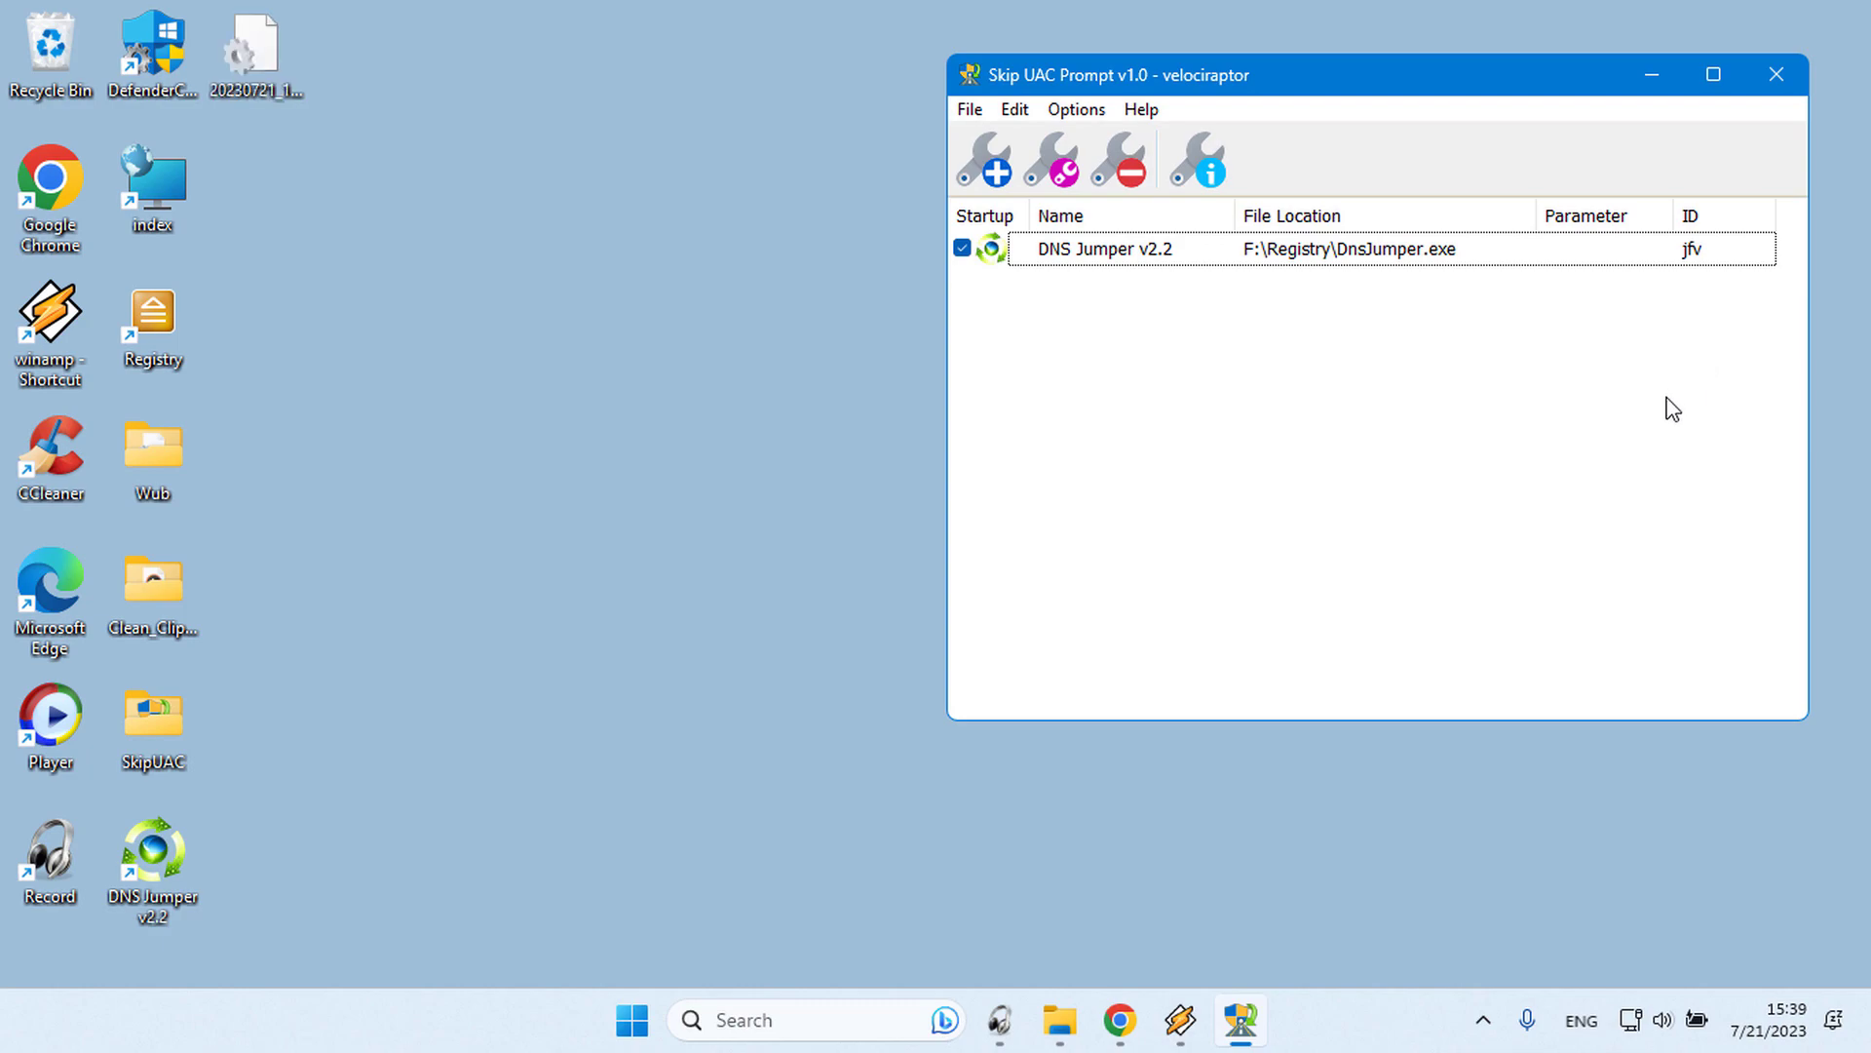
# Remove the DNS Jumper entry from the list and confirm
pyautogui.click(1133, 189)
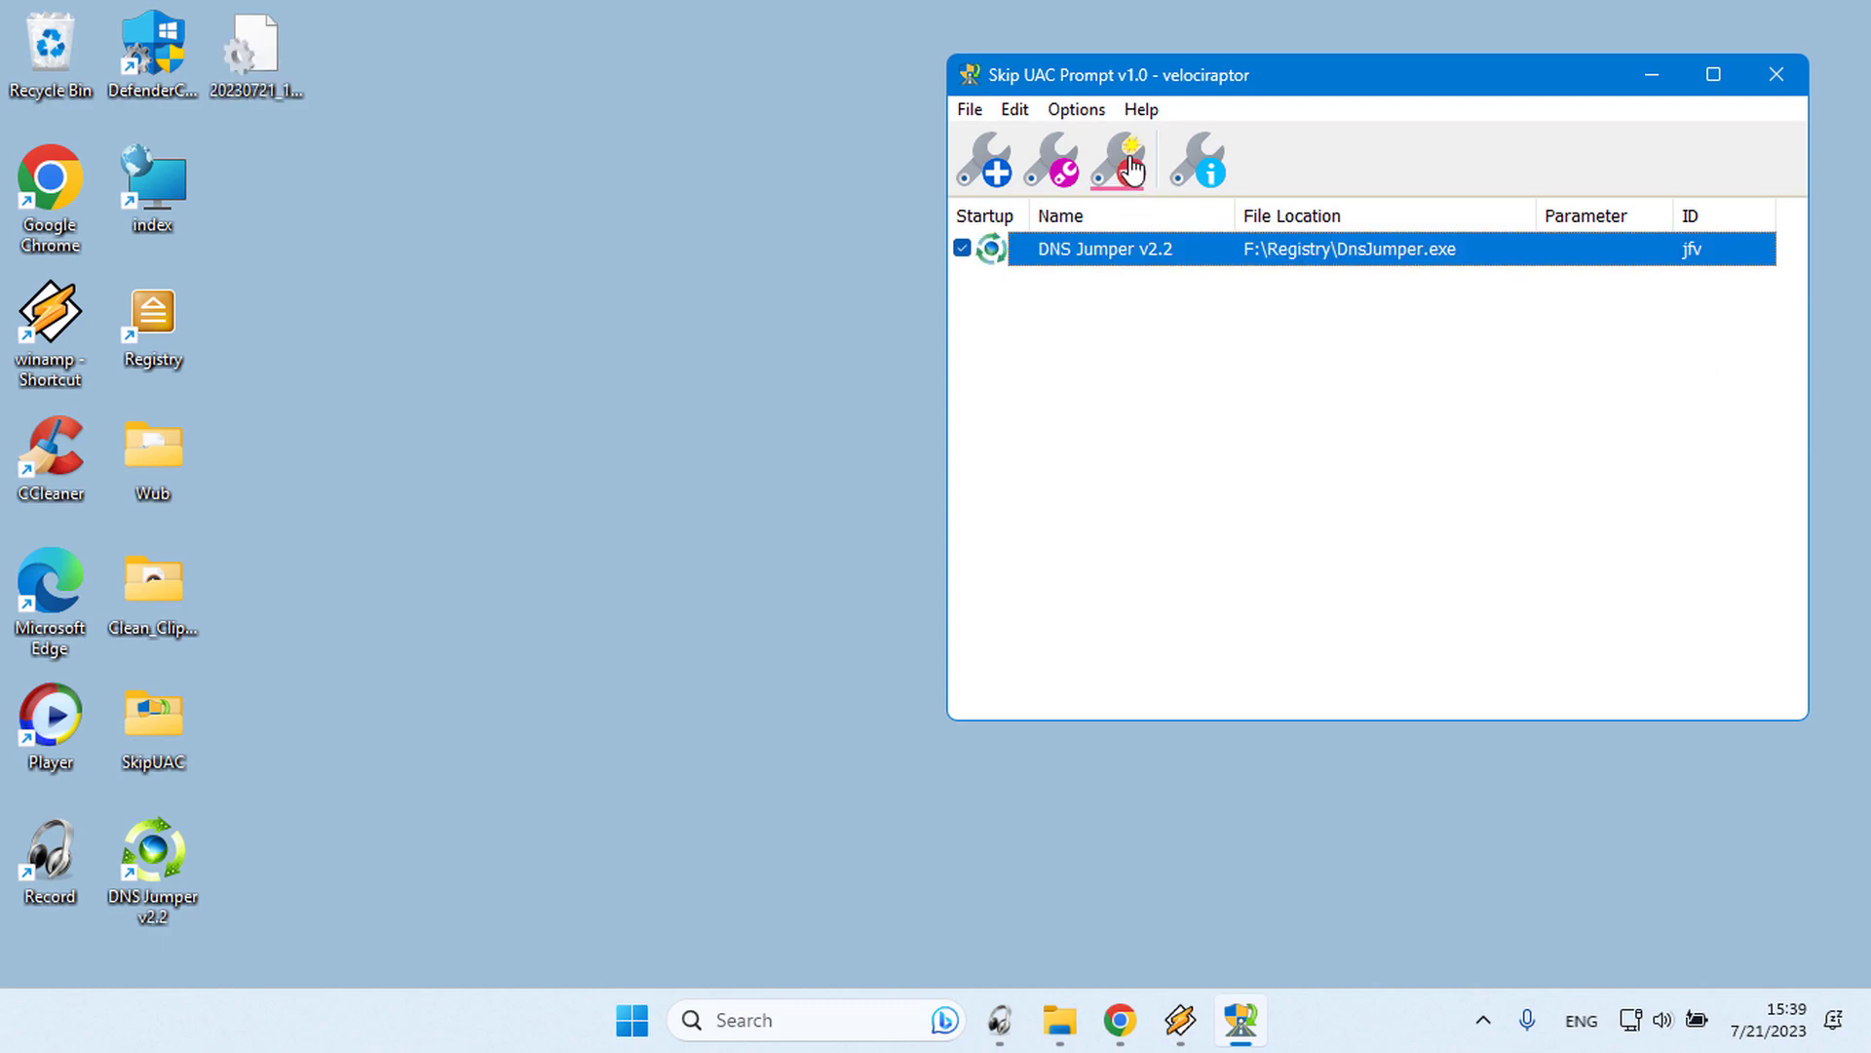
pyautogui.click(1132, 169)
pyautogui.click(1066, 507)
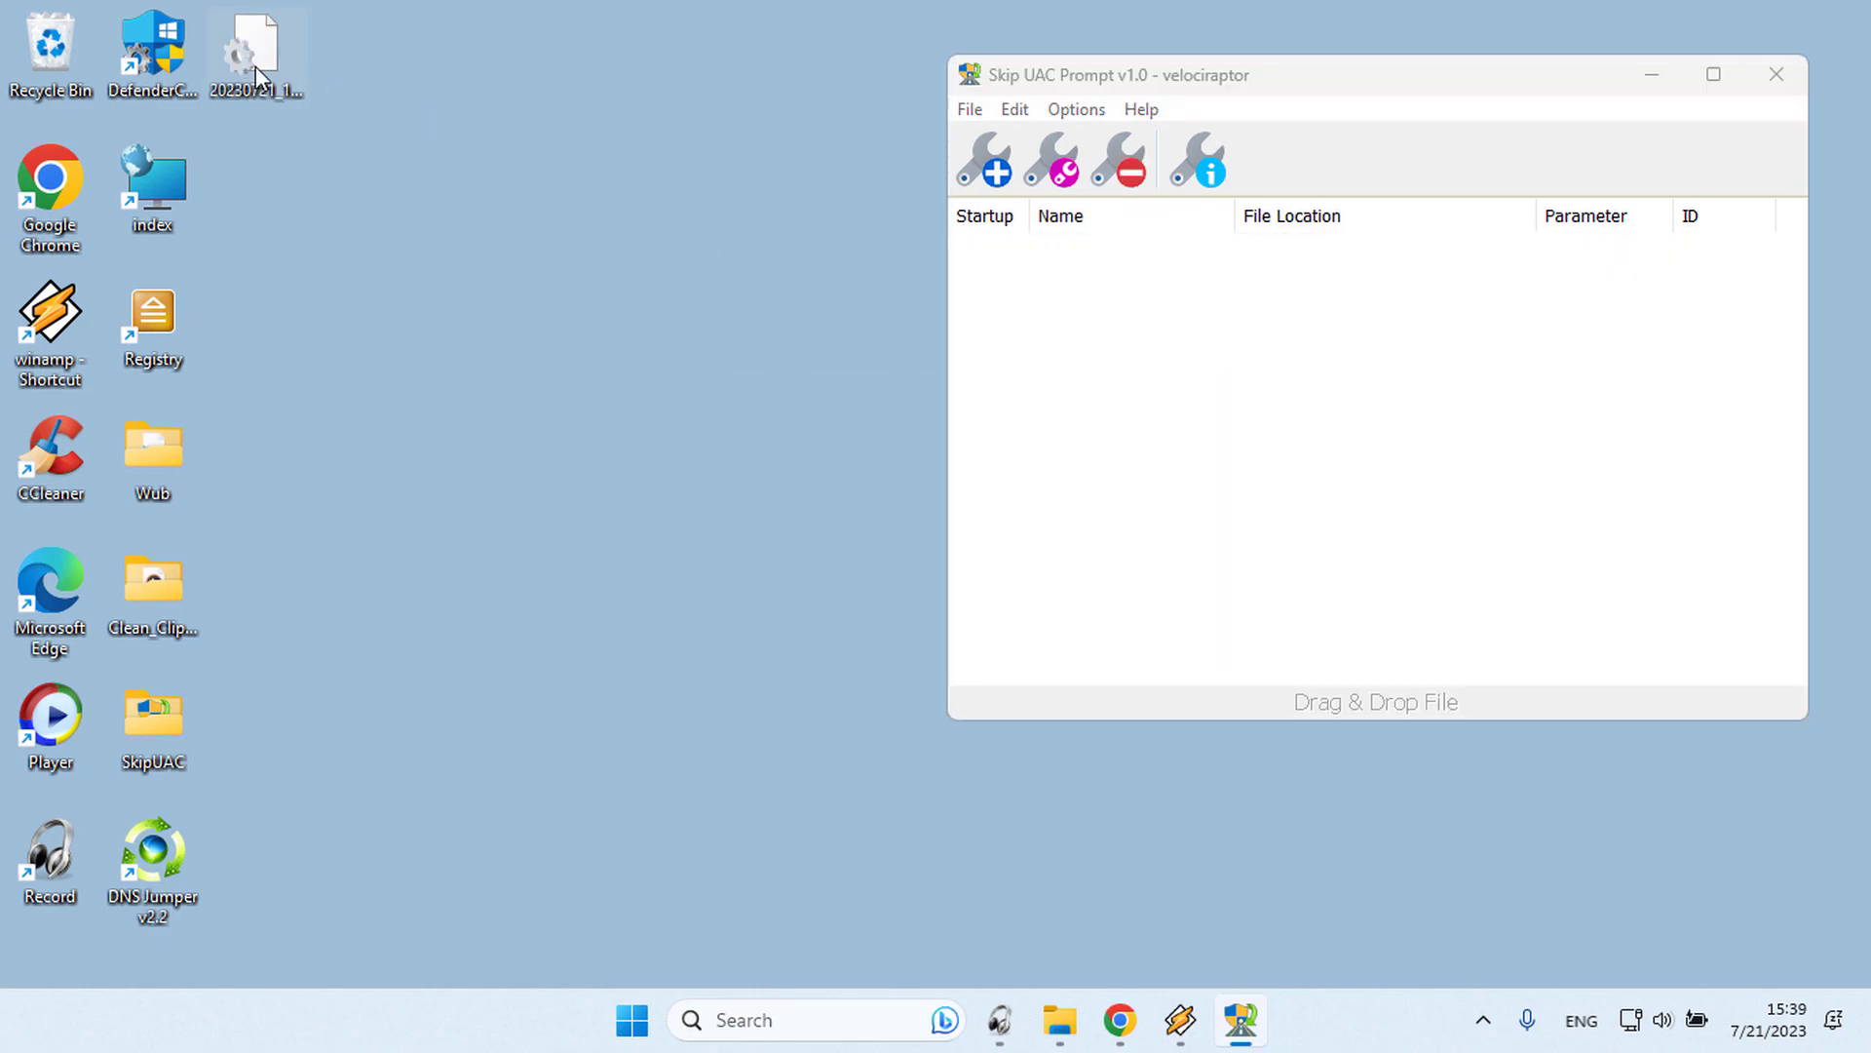
# Re-import the exported .ini by dragging it in, then Delete All entries and confirm
pyautogui.moveTo(152, 864); pyautogui.dragTo(1148, 410)
pyautogui.click(1148, 411)
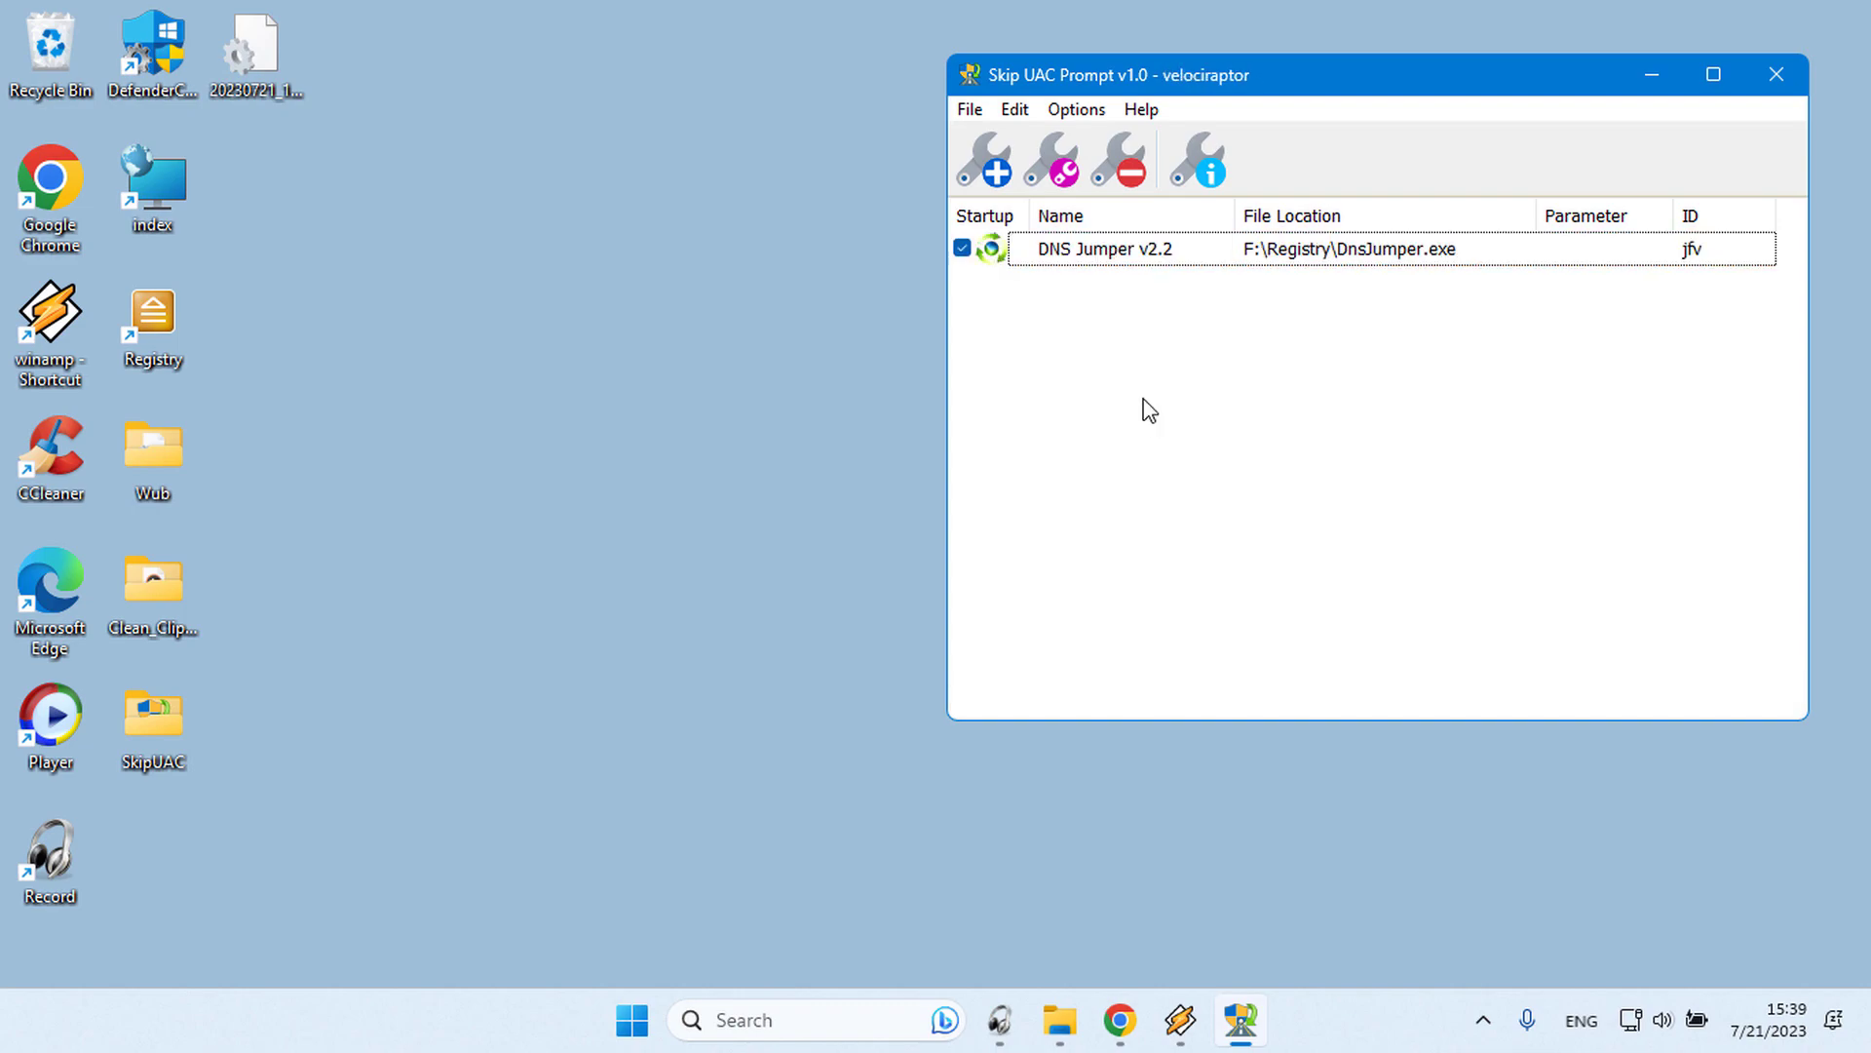
pyautogui.rightClick(1149, 377)
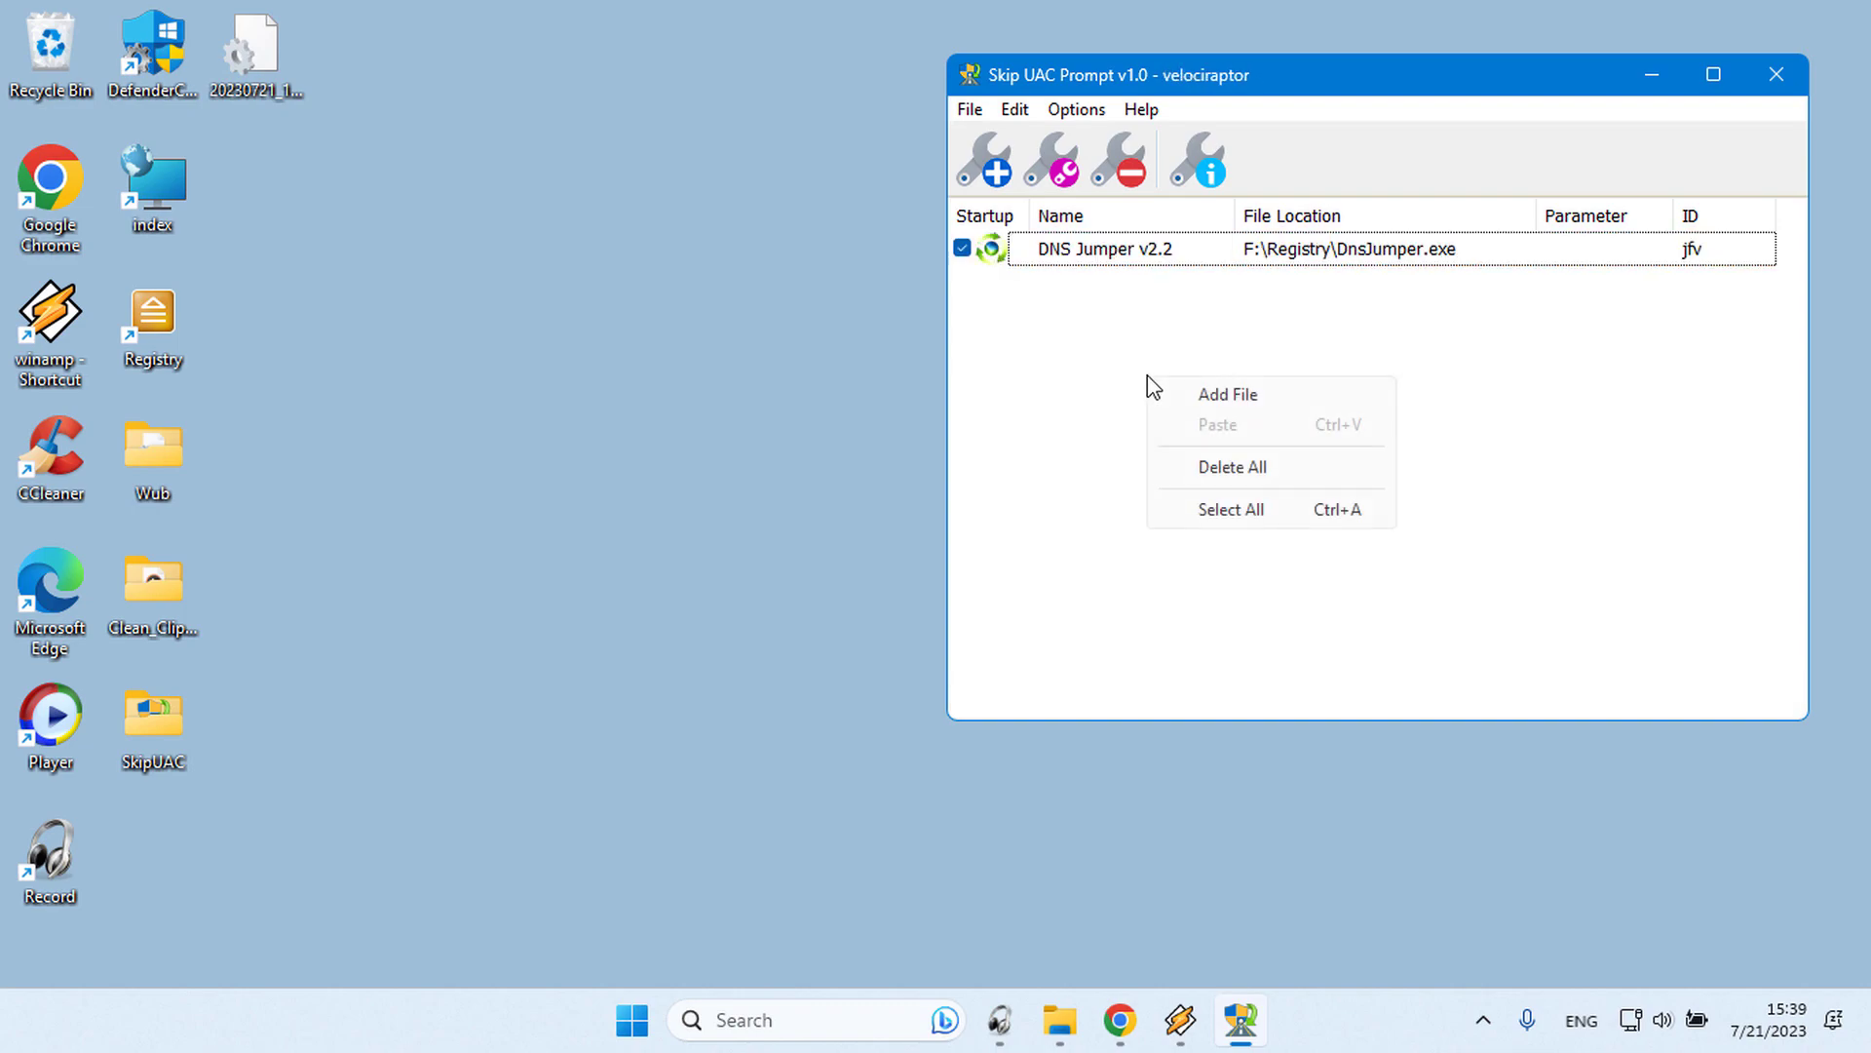
pyautogui.click(1232, 468)
pyautogui.click(1104, 511)
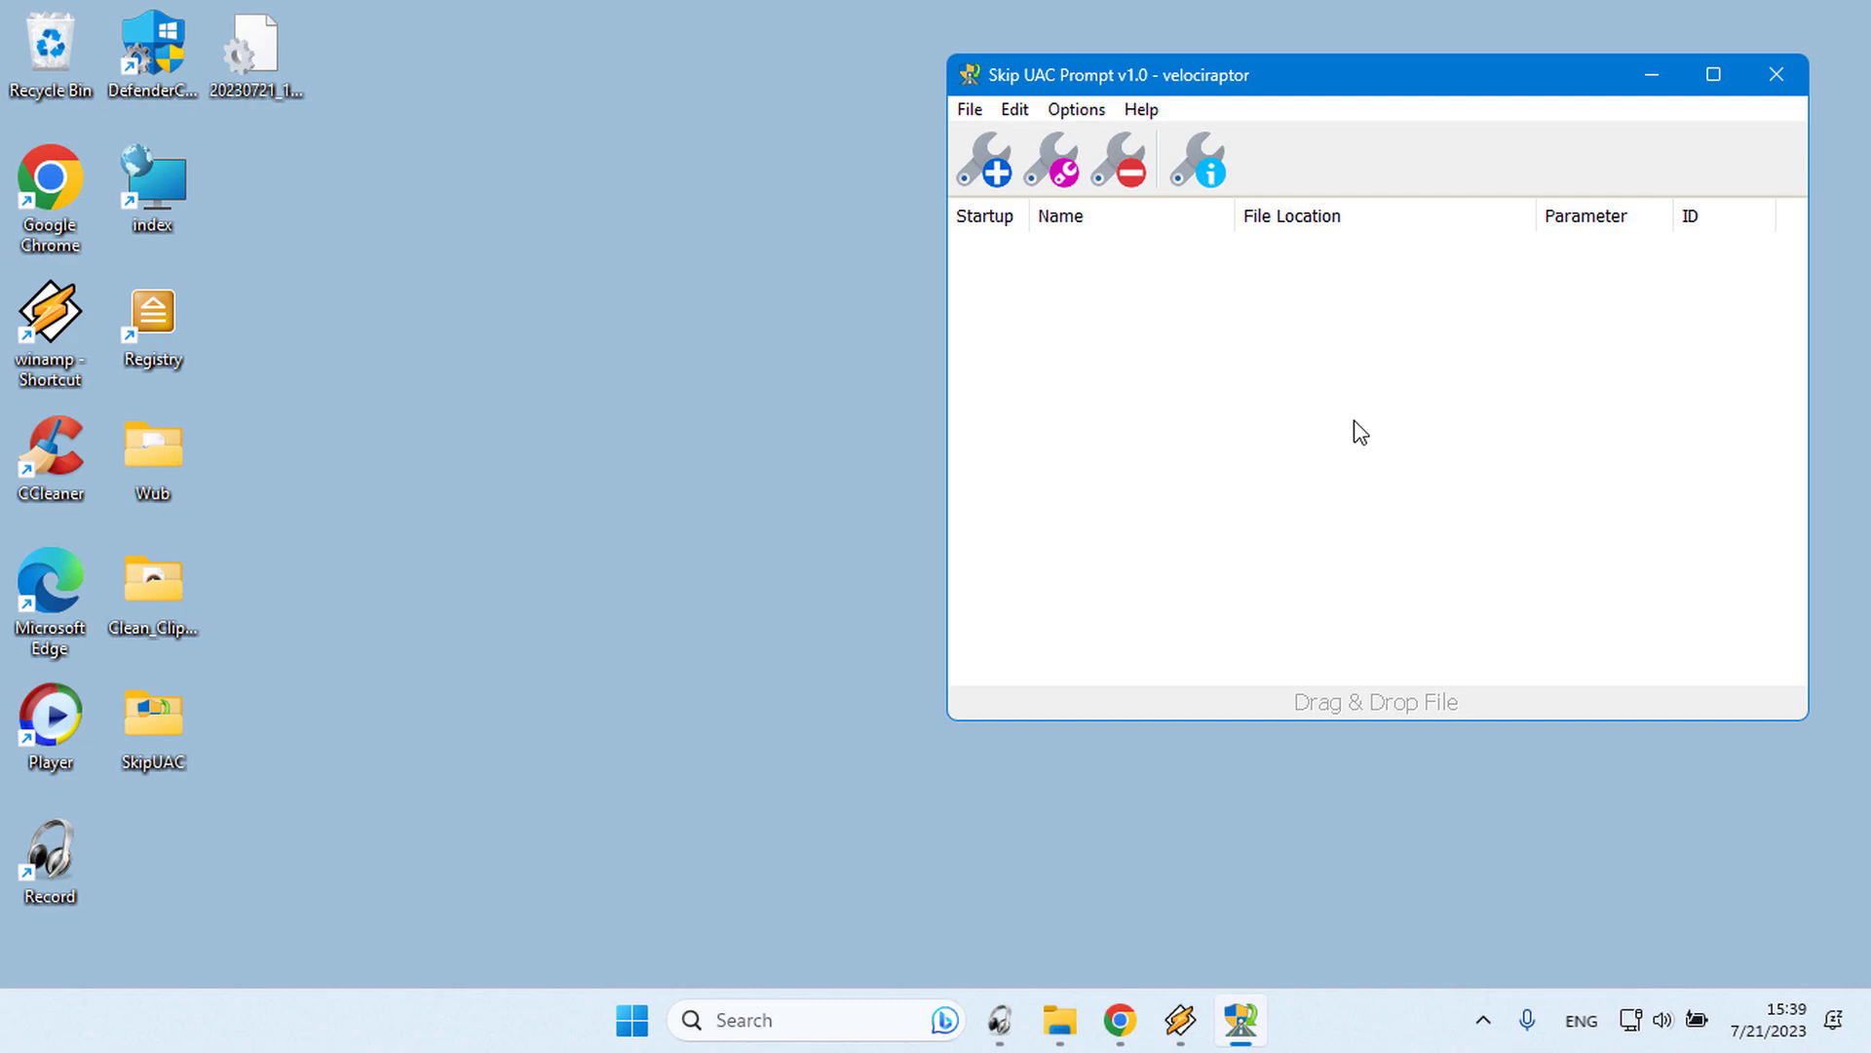
# Launch an administrator Command Prompt in the SkipUAC folder and move it aside
pyautogui.rightClick(151, 723)
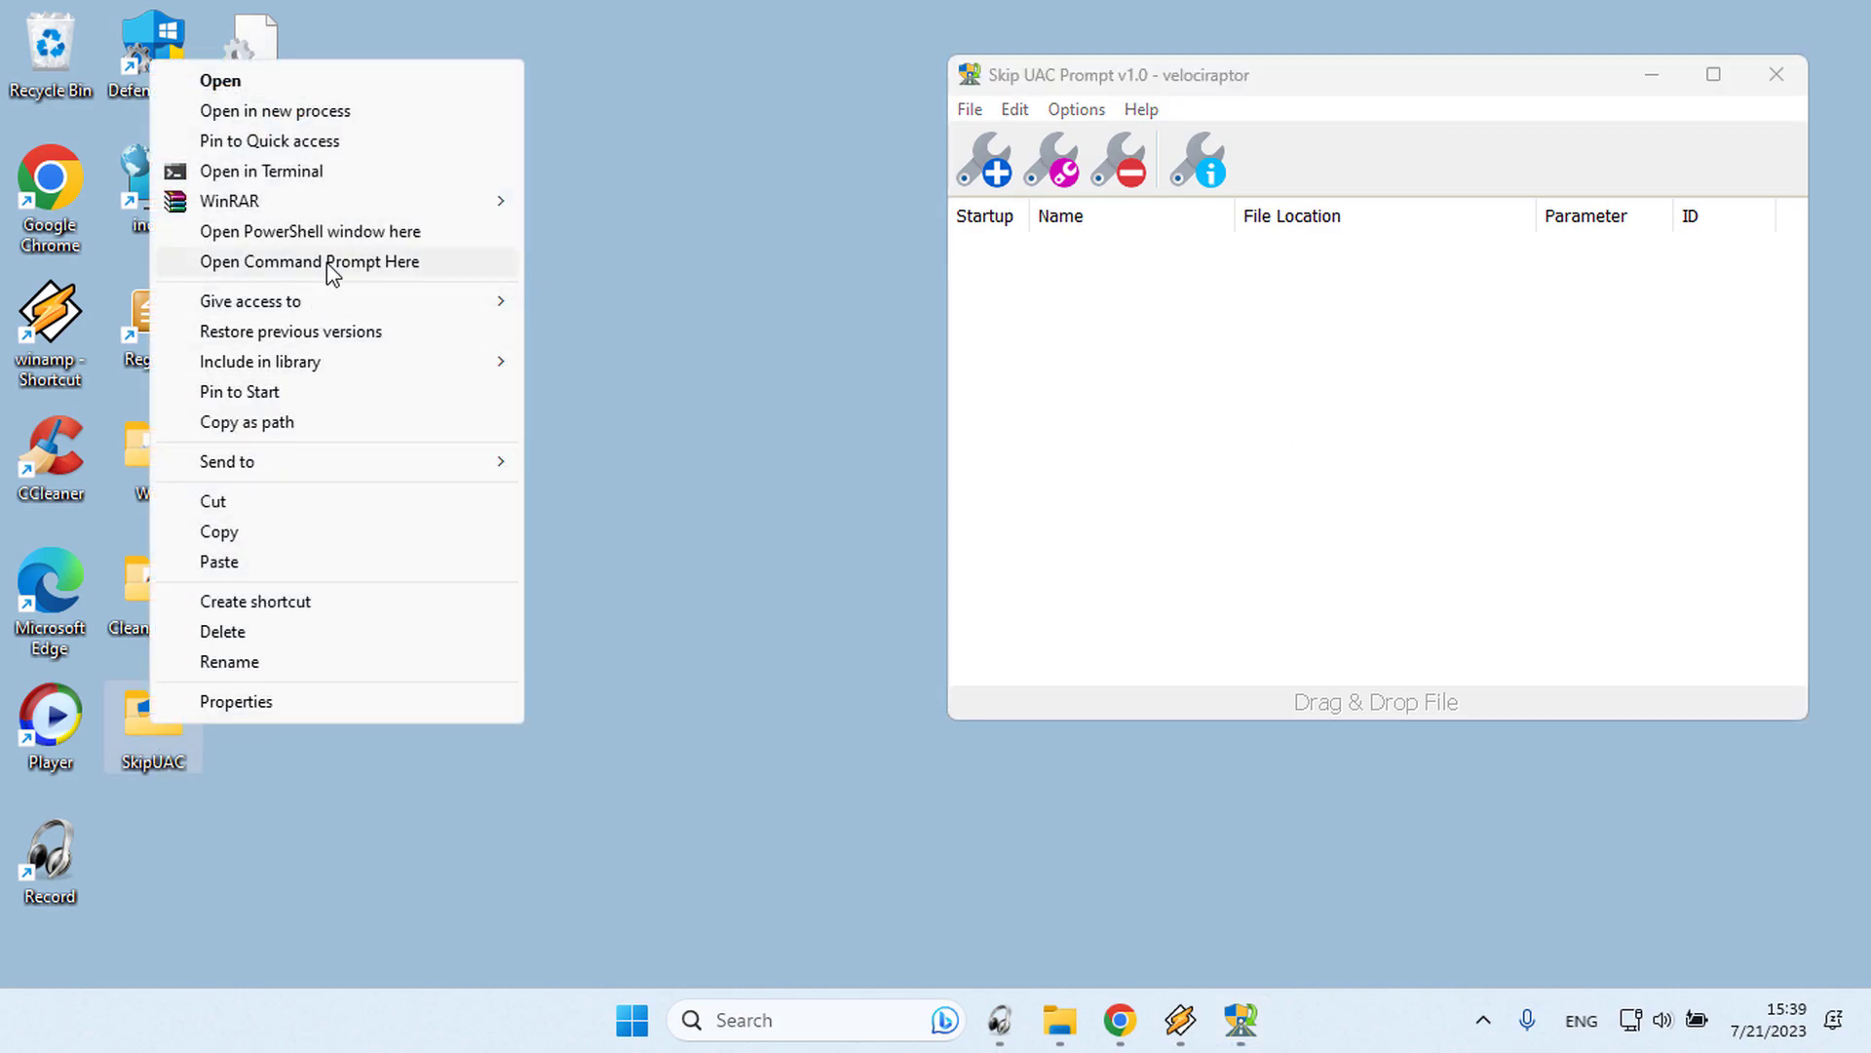
pyautogui.click(330, 263)
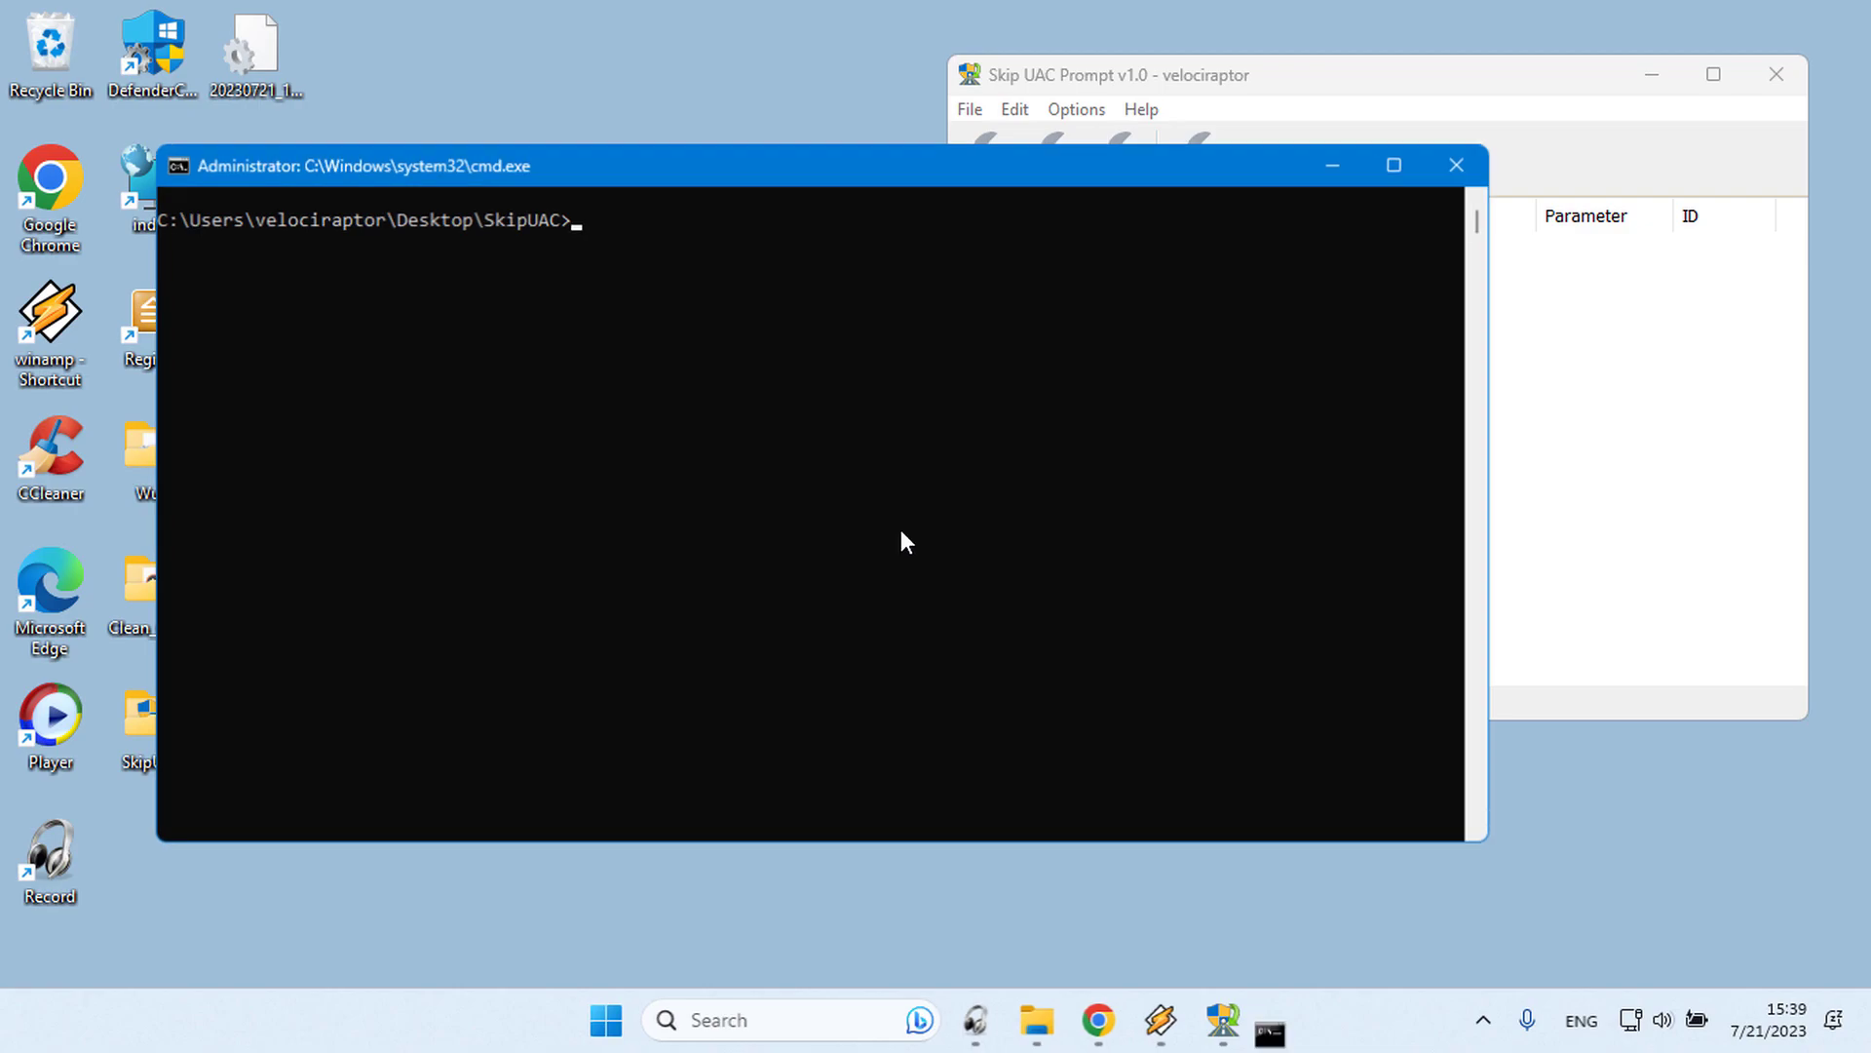
pyautogui.moveTo(863, 165); pyautogui.dragTo(1177, 183)
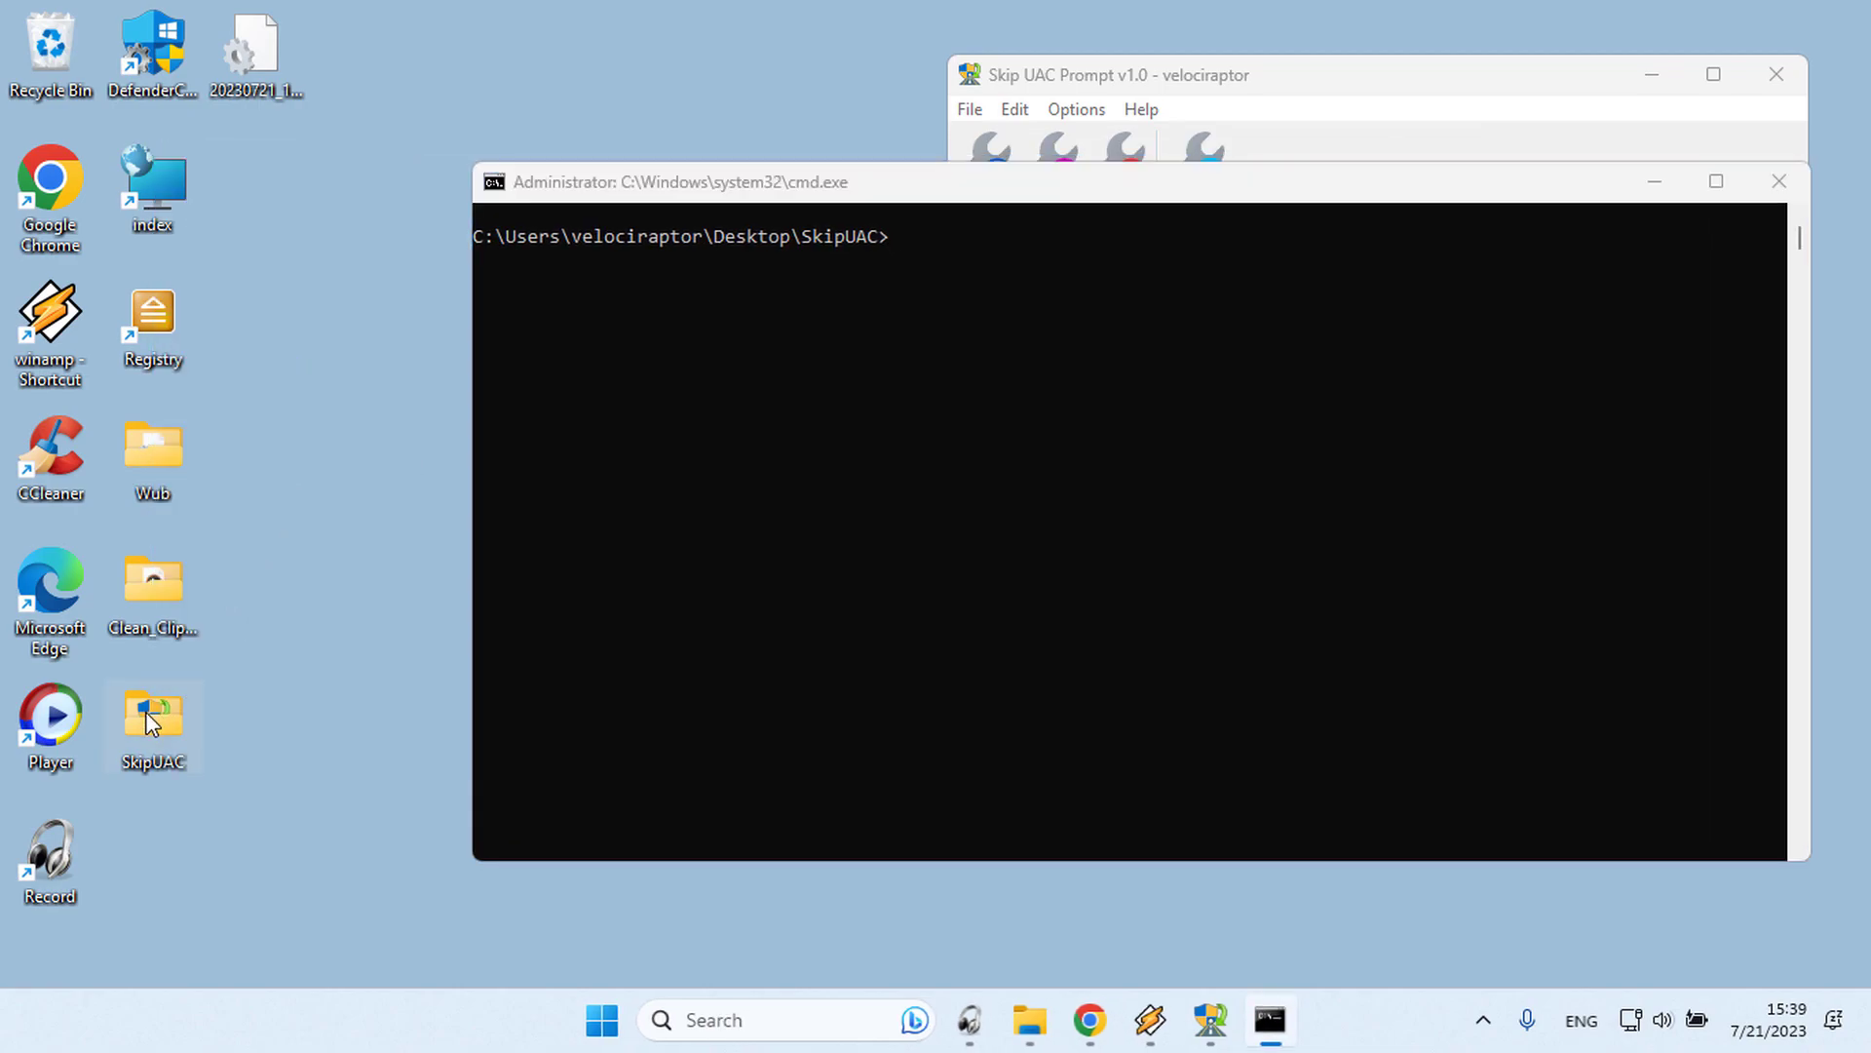
# Copy the SkipUAC_x64.exe name via Rename and run SkipUAC_x64.exe /? to show its usage dialog
pyautogui.doubleClick(145, 711)
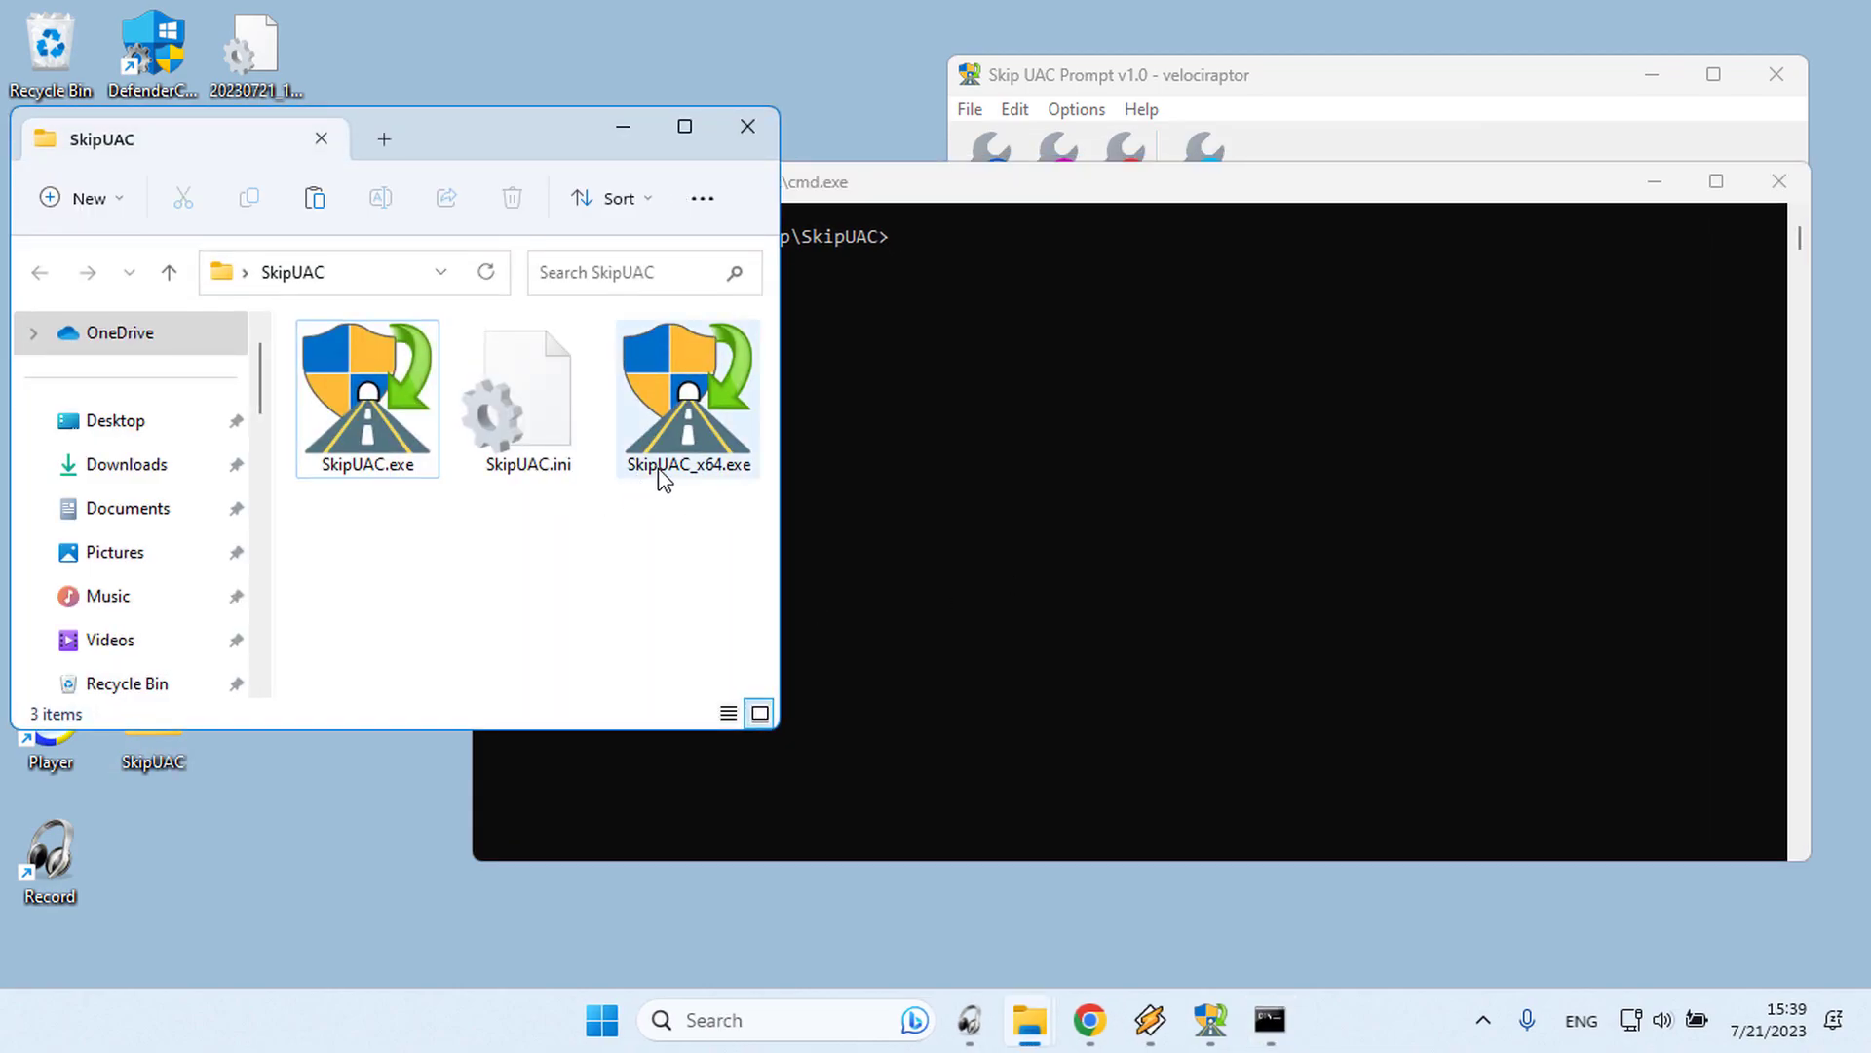
pyautogui.click(659, 468)
pyautogui.rightClick(658, 467)
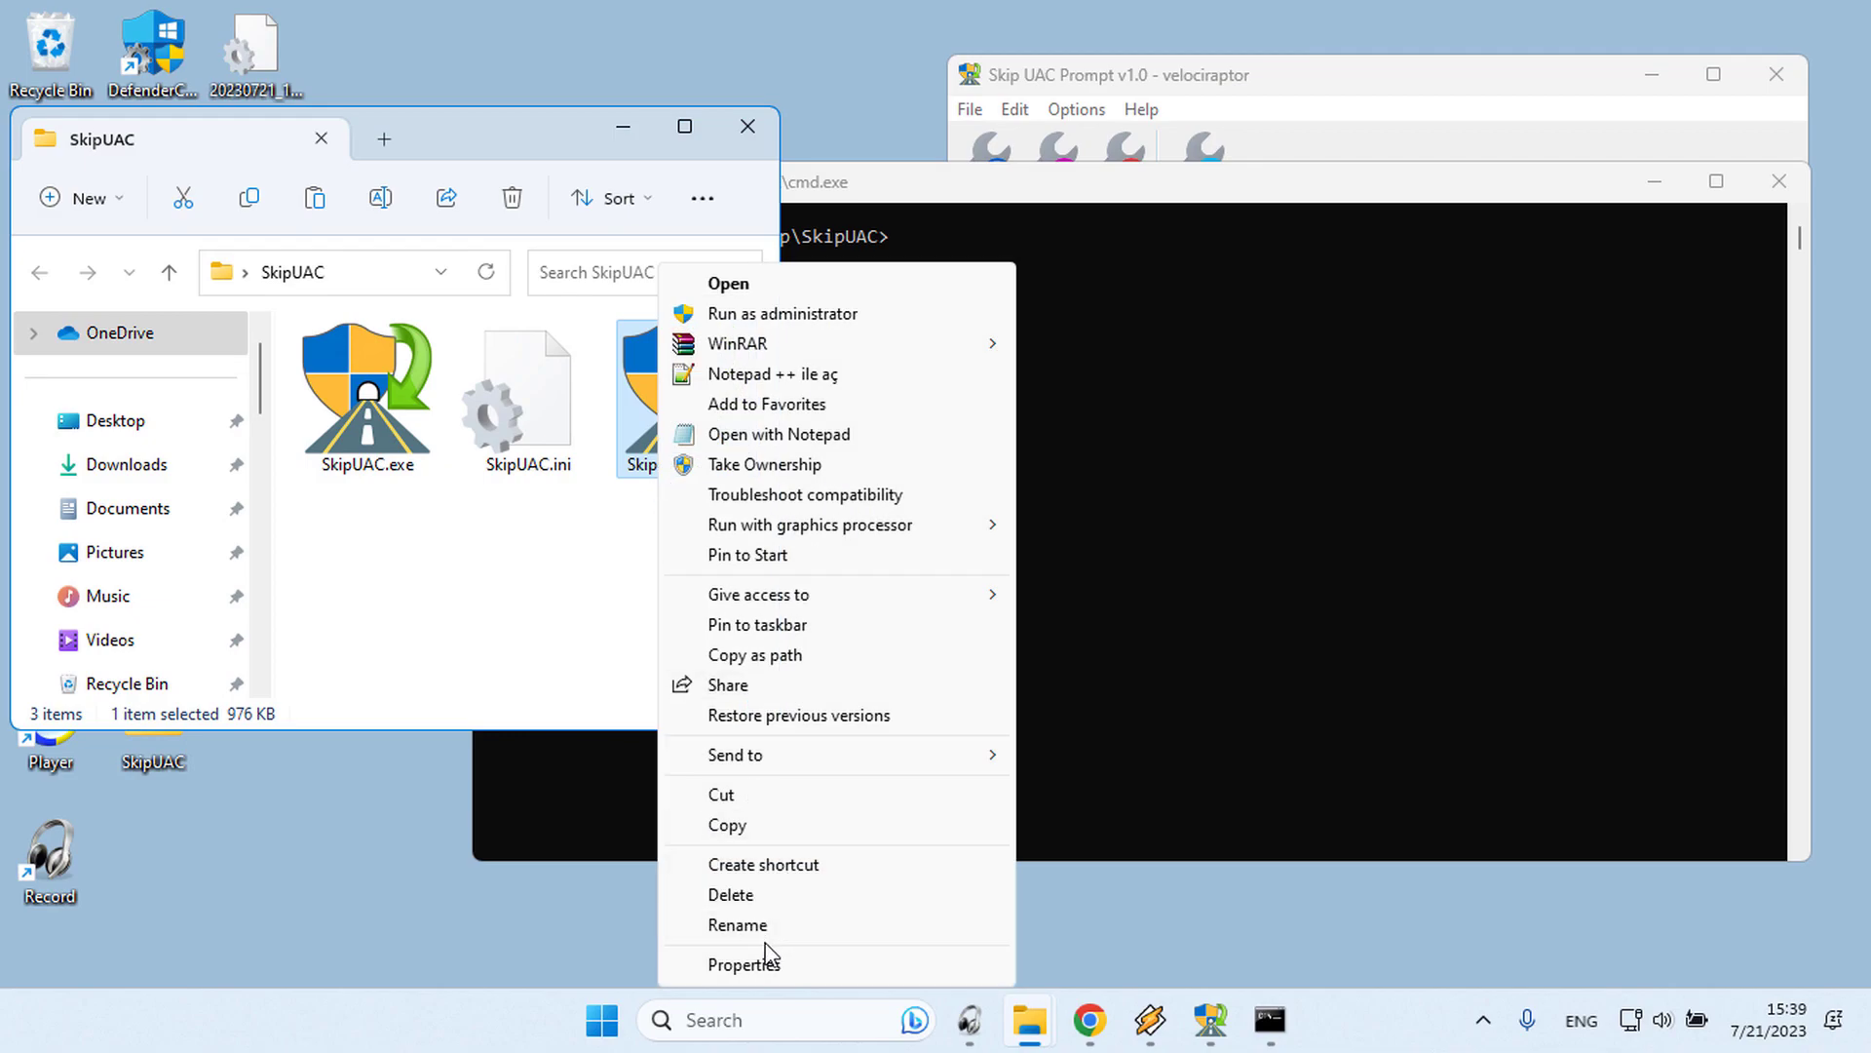
pyautogui.click(760, 926)
pyautogui.click(747, 126)
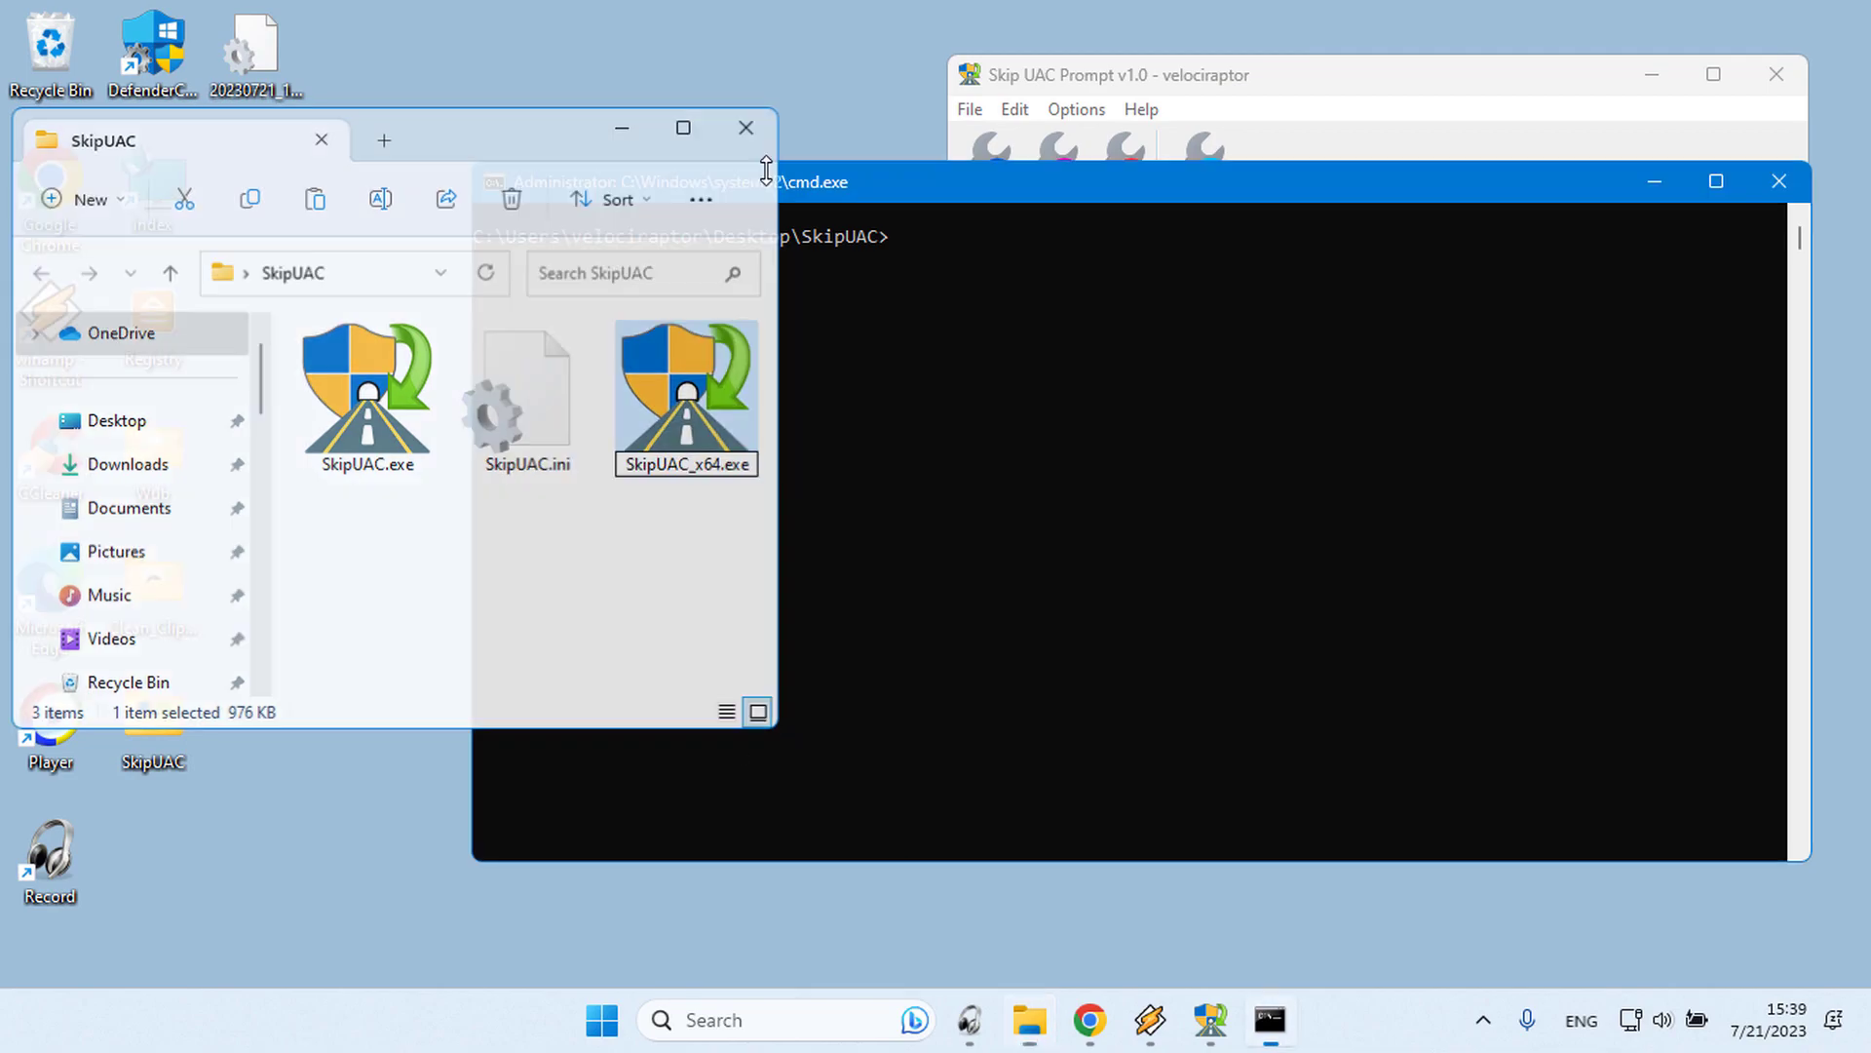
pyautogui.write('SkipUAC_x64.exe')
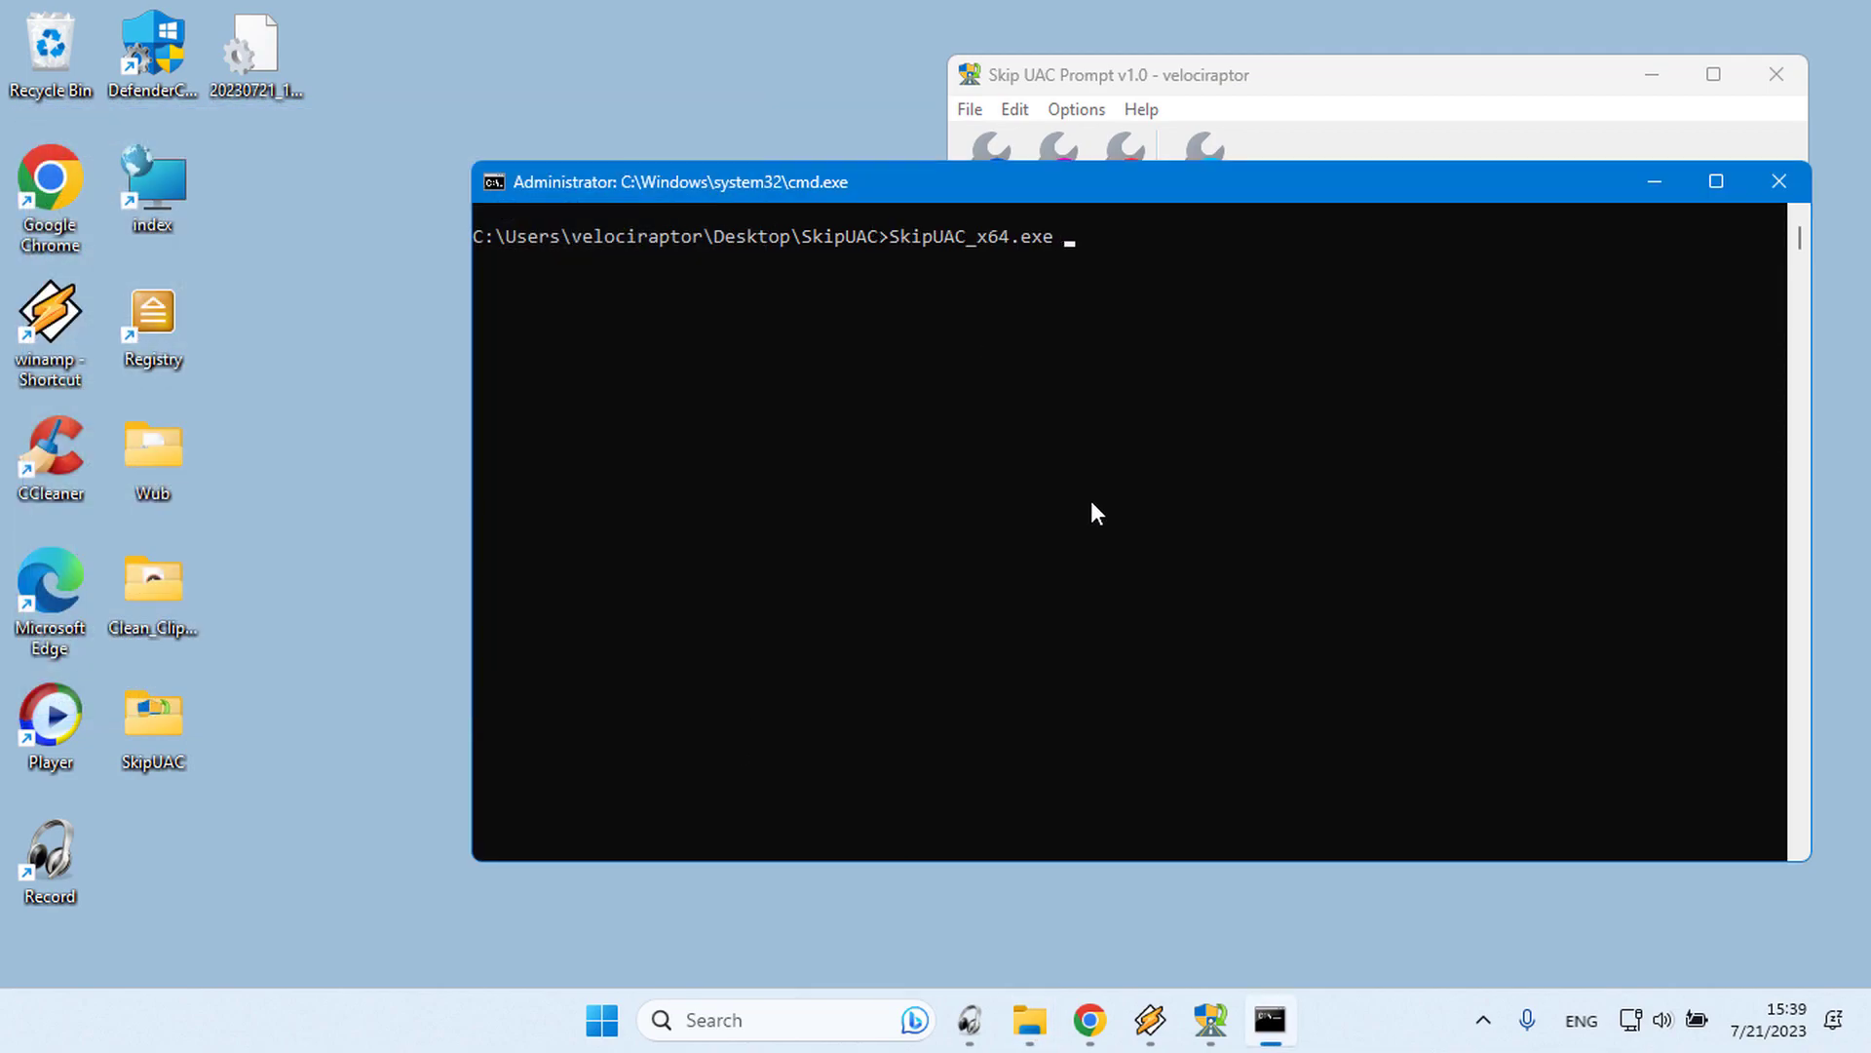
pyautogui.write(' /?')
pyautogui.press('Return')
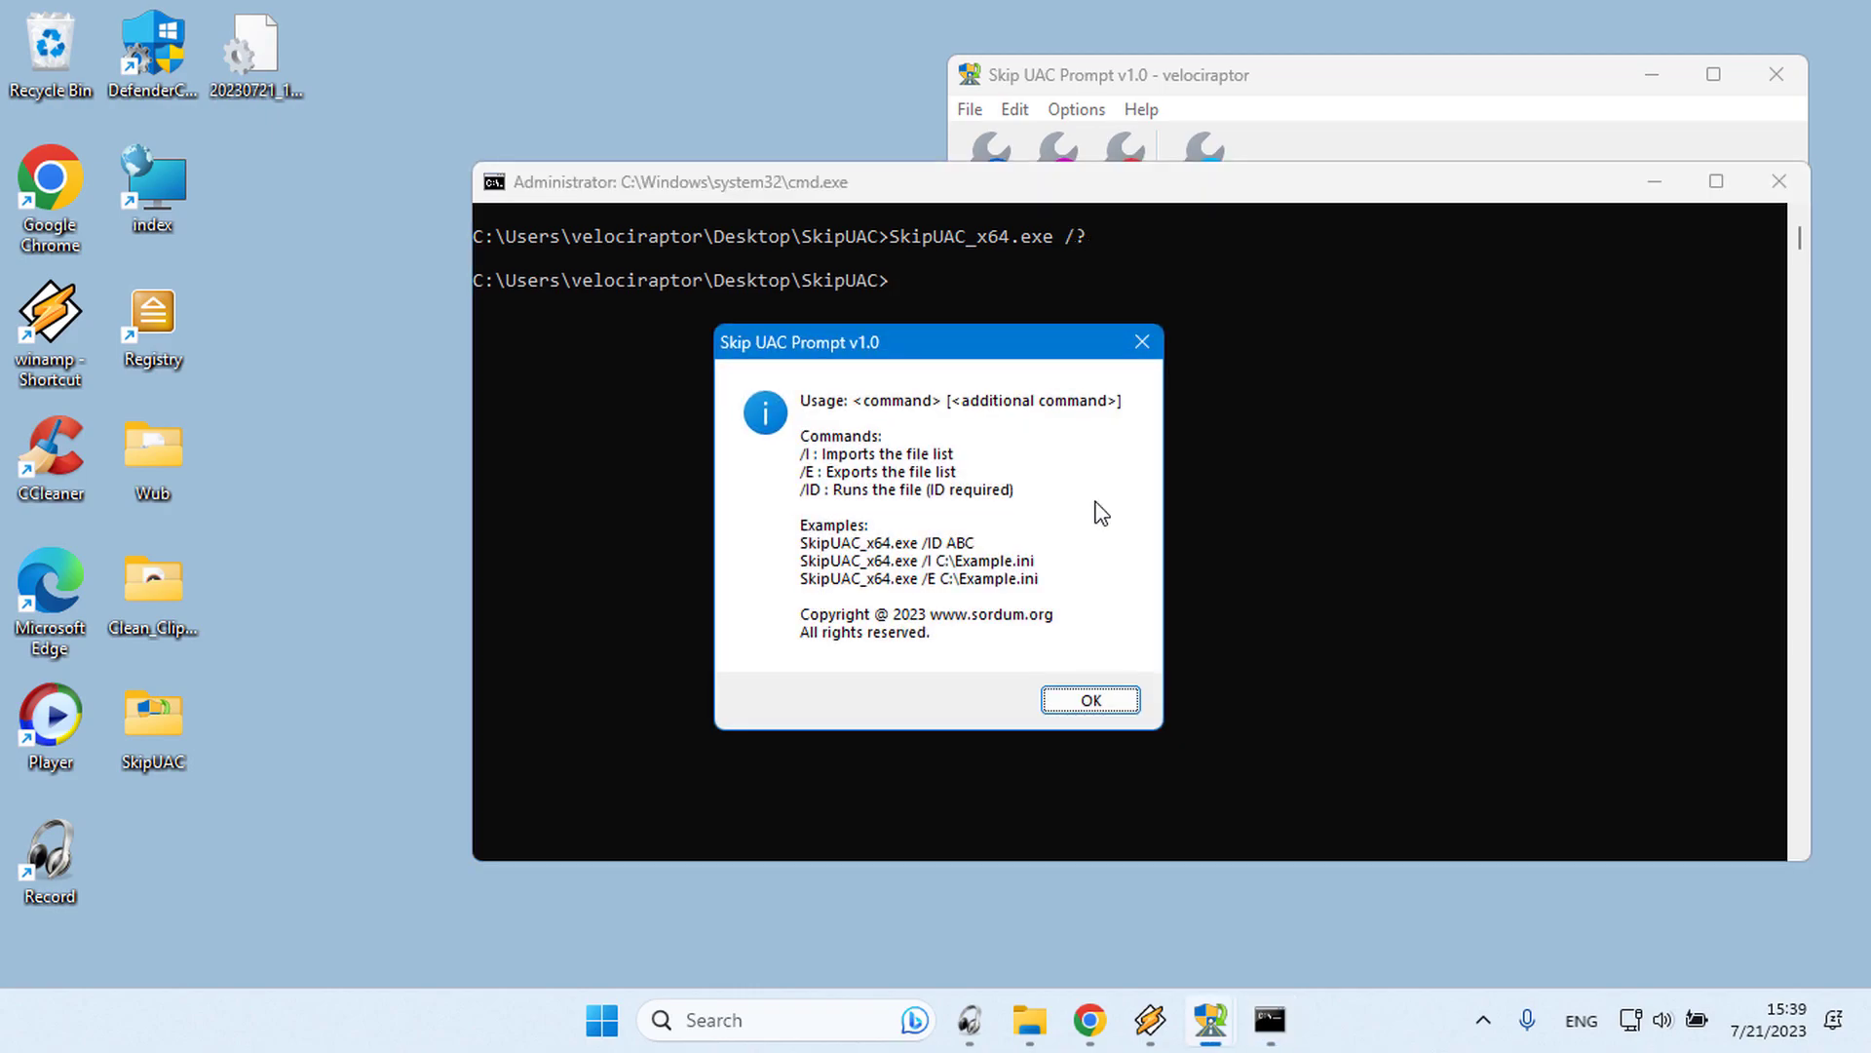